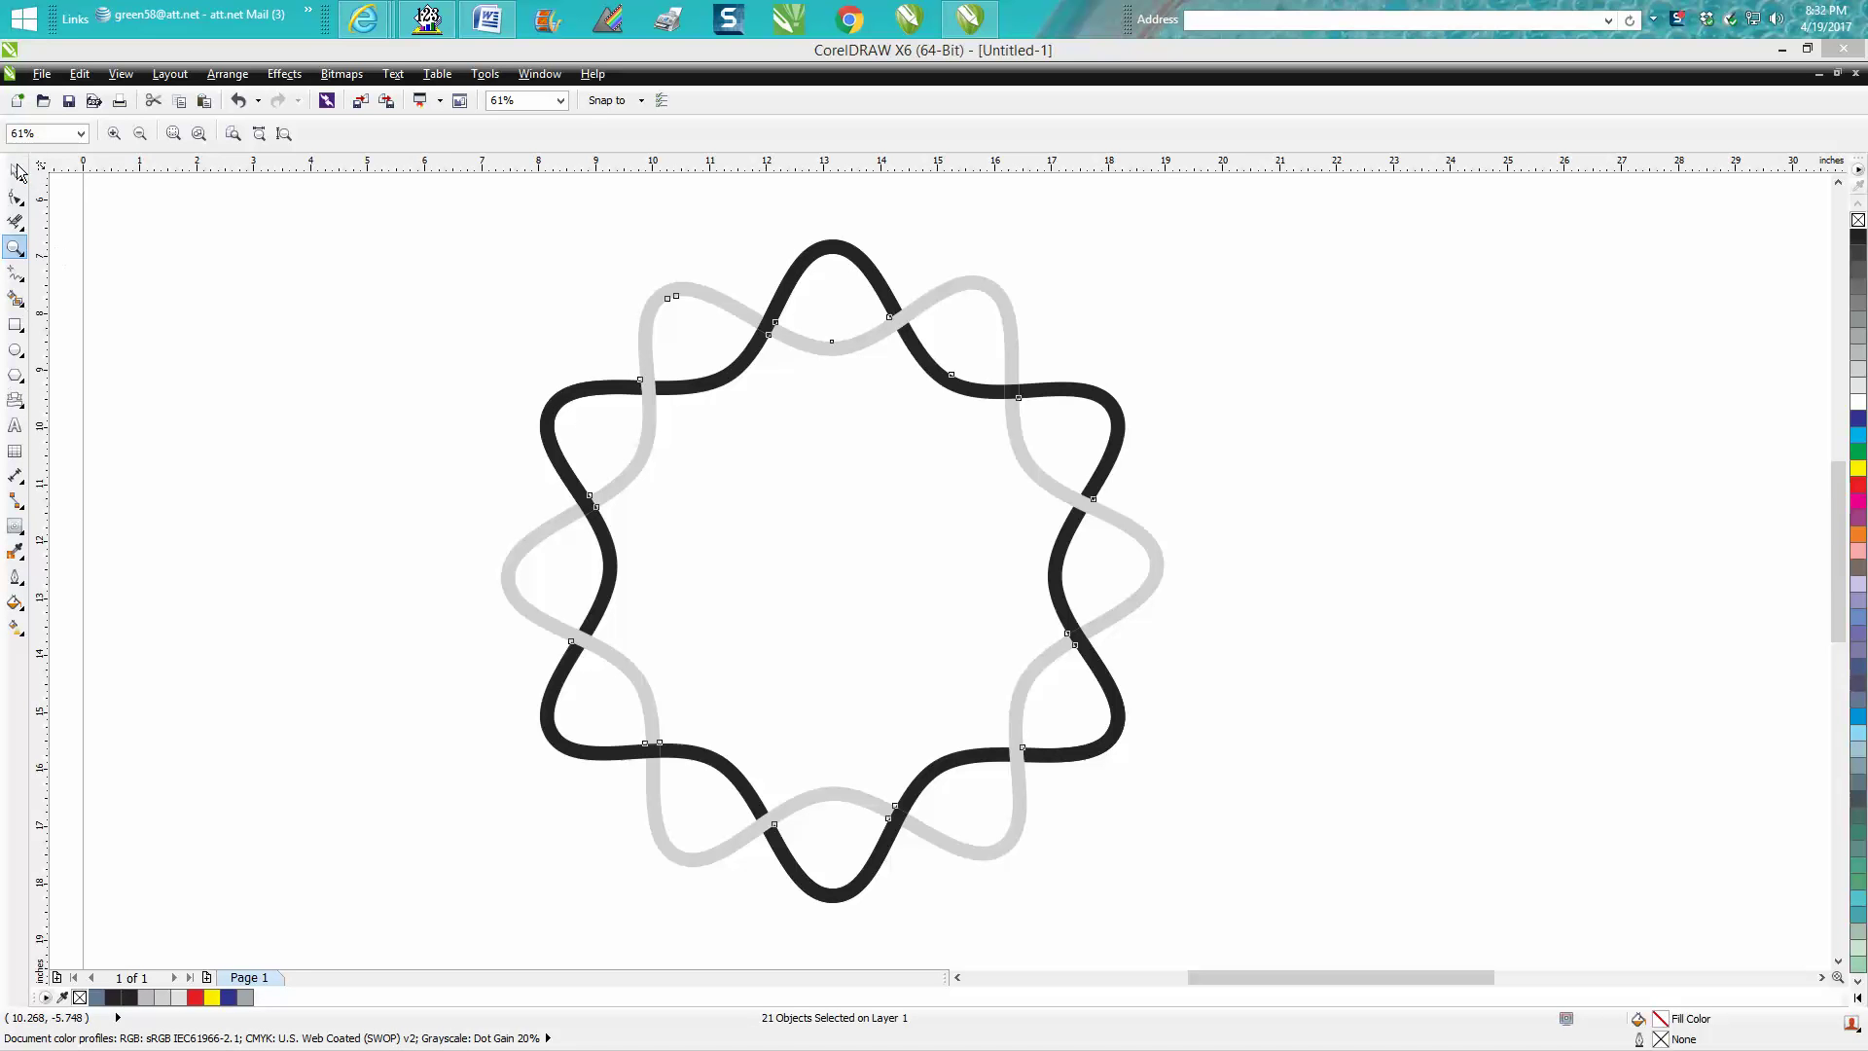
Deselect the woven star design and scroll the view down.
{"action": "left_click", "coordinate": [15, 171]}
{"action": "left_click", "coordinate": [191, 253]}
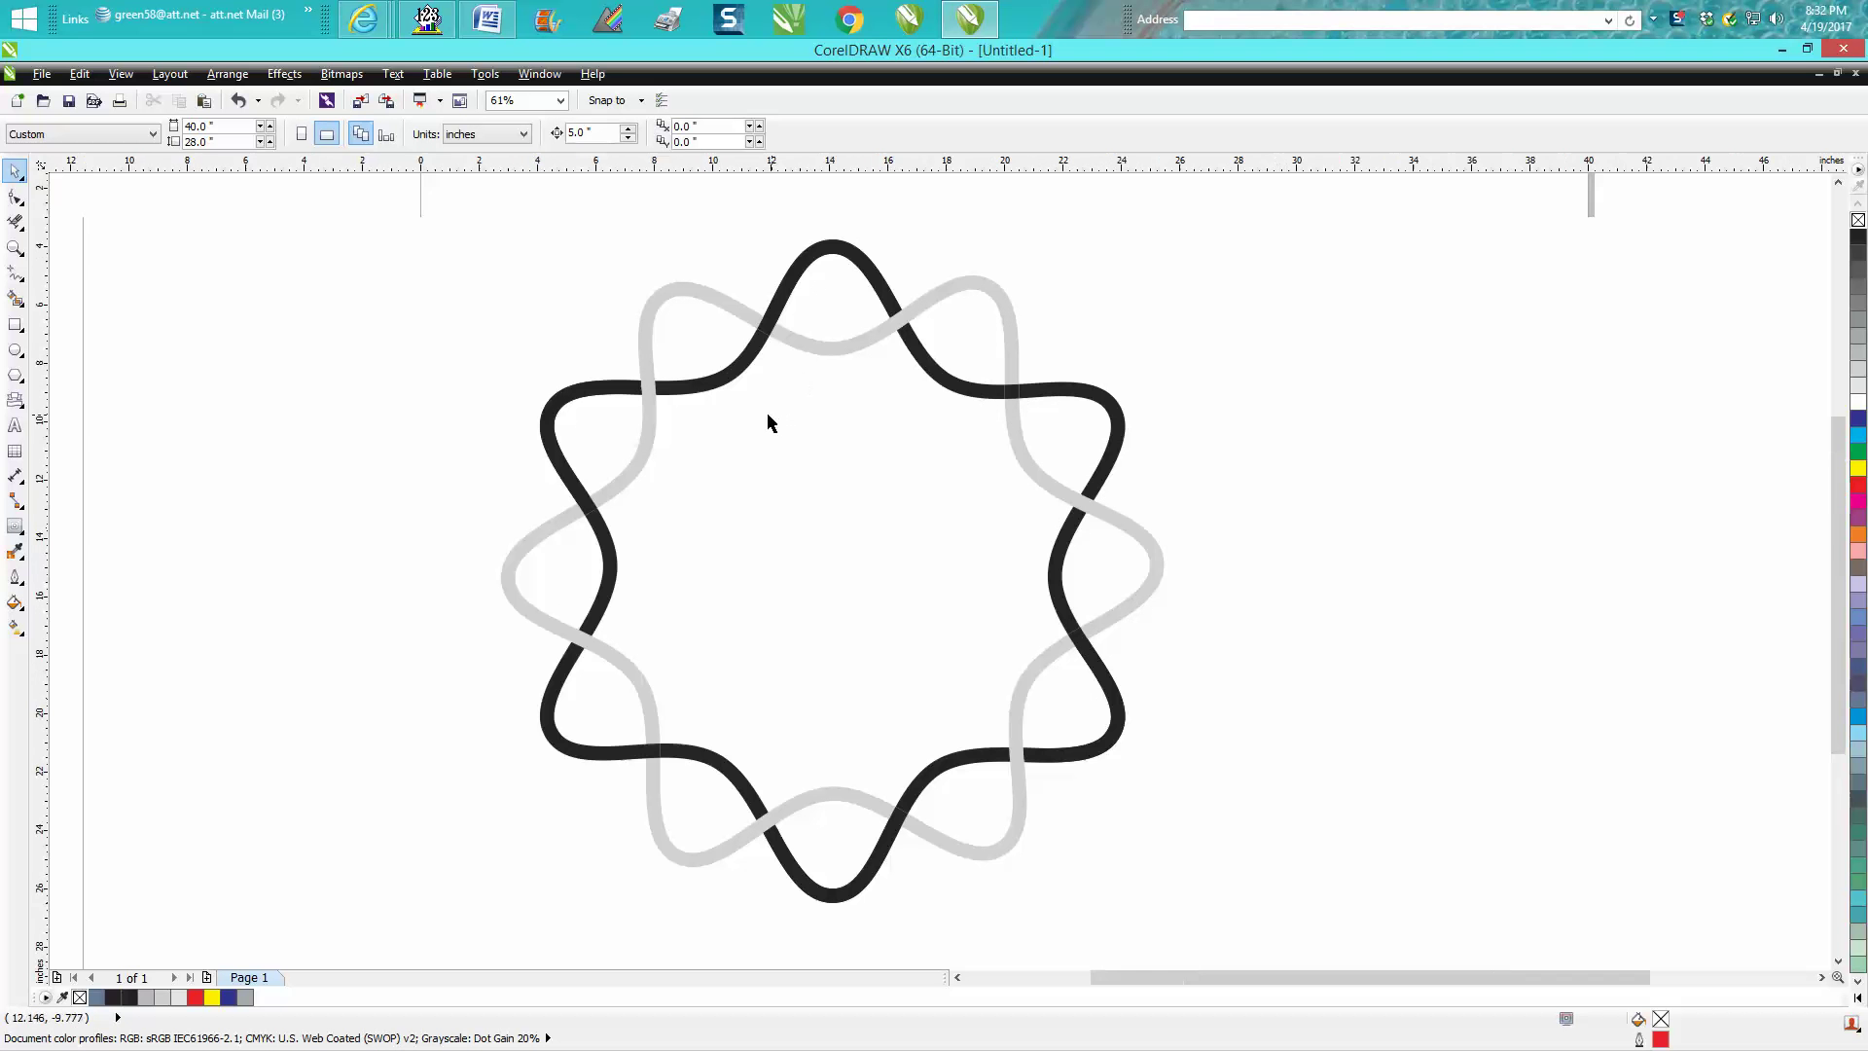
{"action": "scroll", "coordinate": [766, 412], "scroll_direction": "down", "scroll_amount": 2}
{"action": "left_click", "coordinate": [15, 247]}
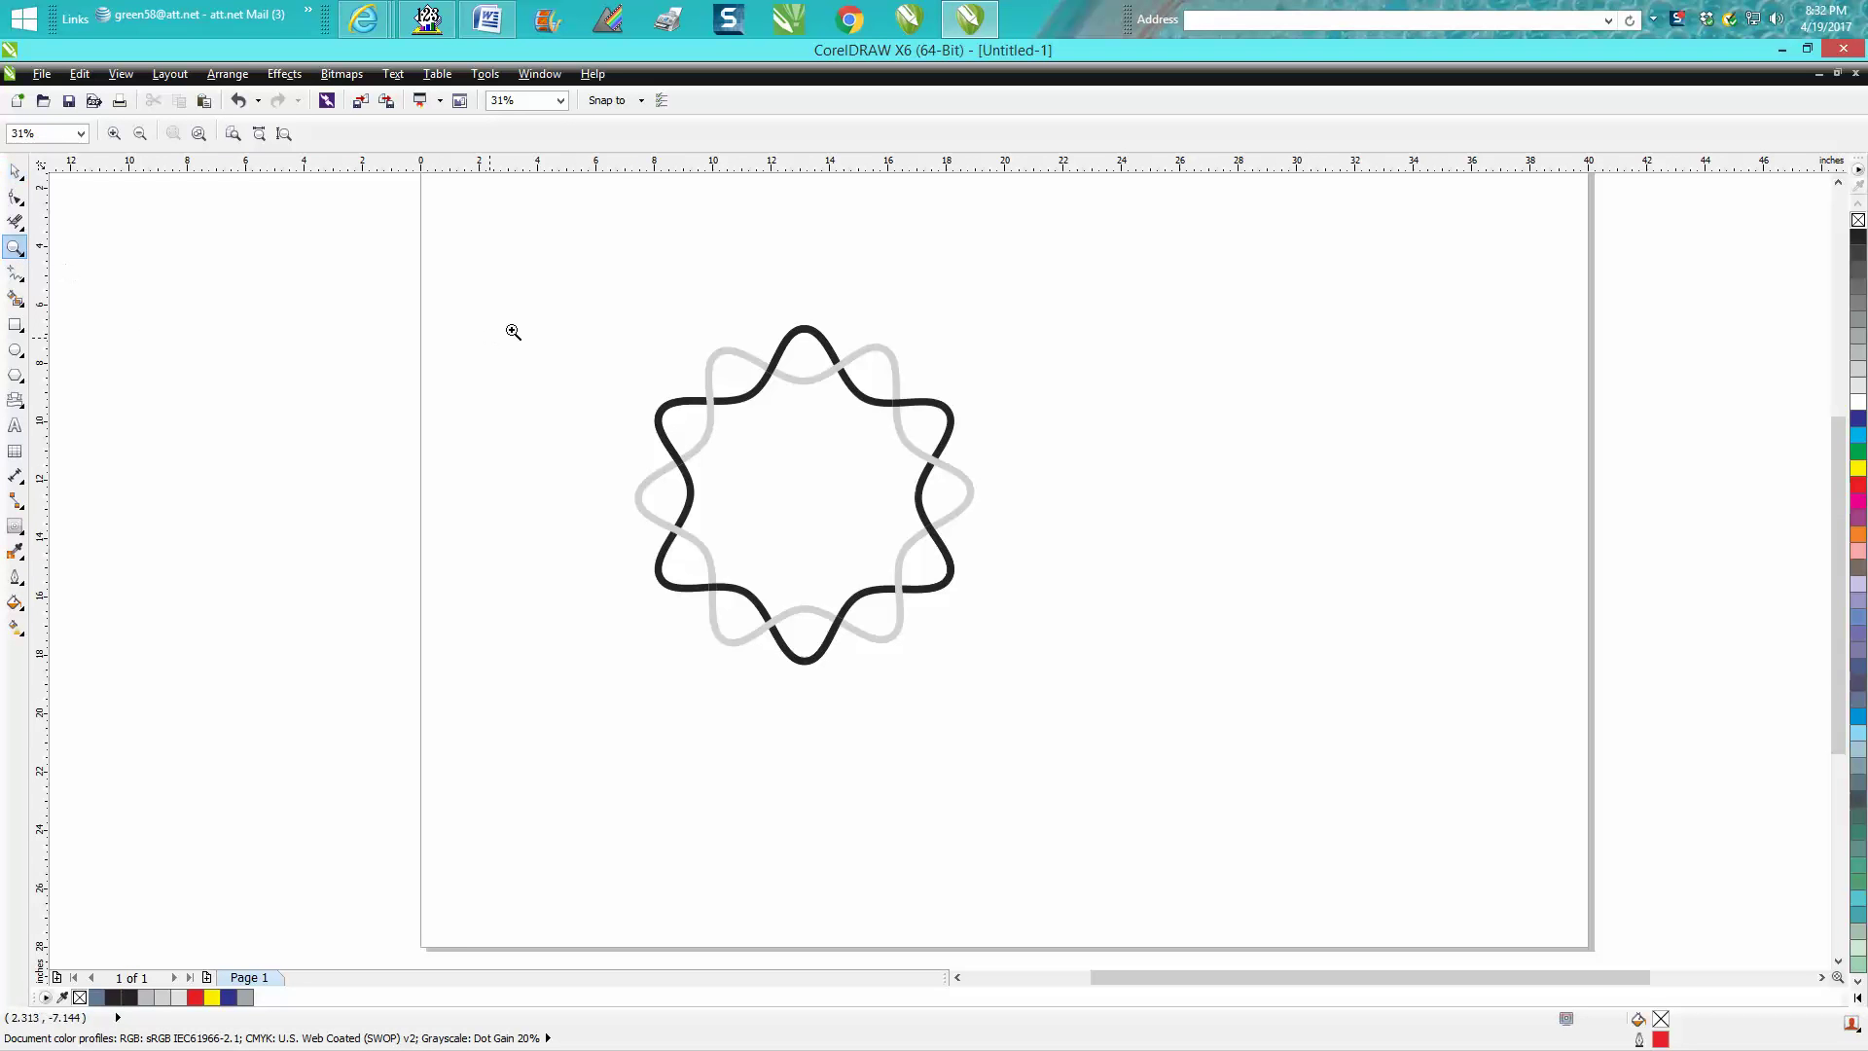
Draw a polygon right of the woven star, shrink it slightly, and set it to 6 sides.
{"action": "left_click", "coordinate": [22, 382]}
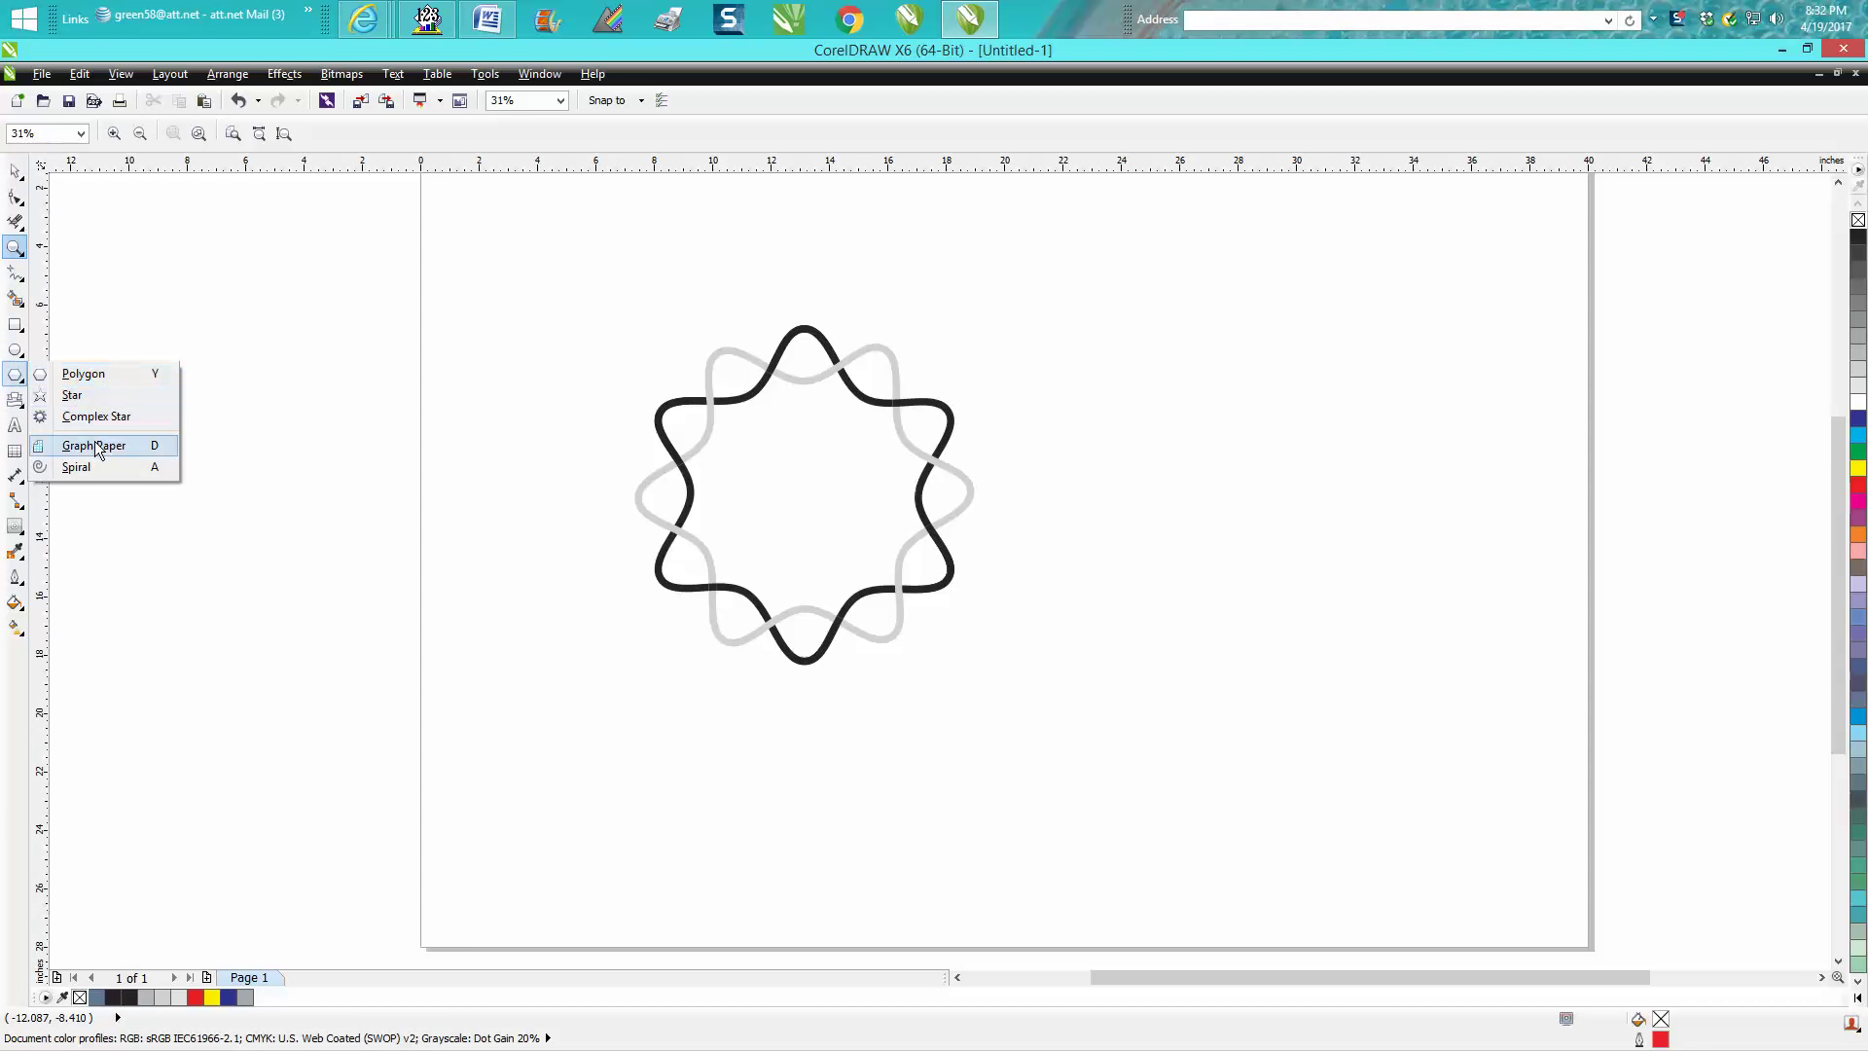
{"action": "left_click", "coordinate": [78, 373]}
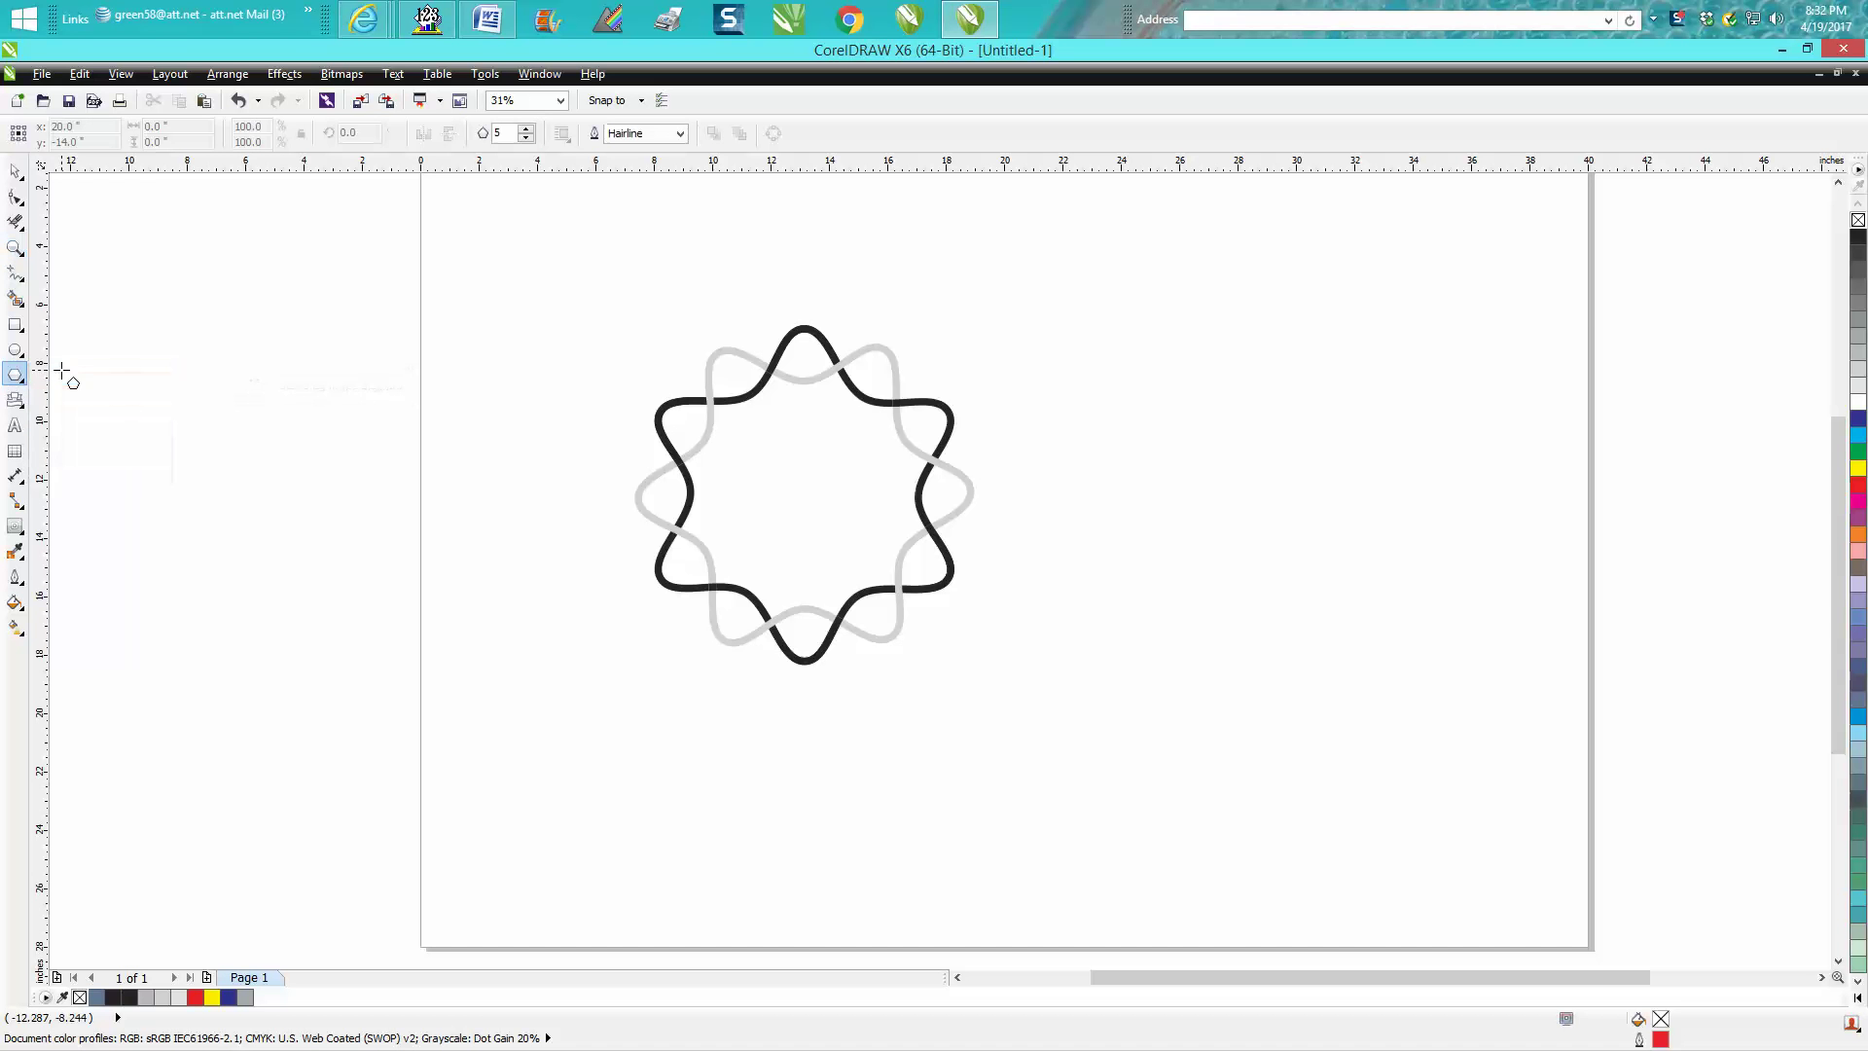
{"action": "left_click_drag", "start_coordinate": [1519, 339], "coordinate": [1106, 733]}
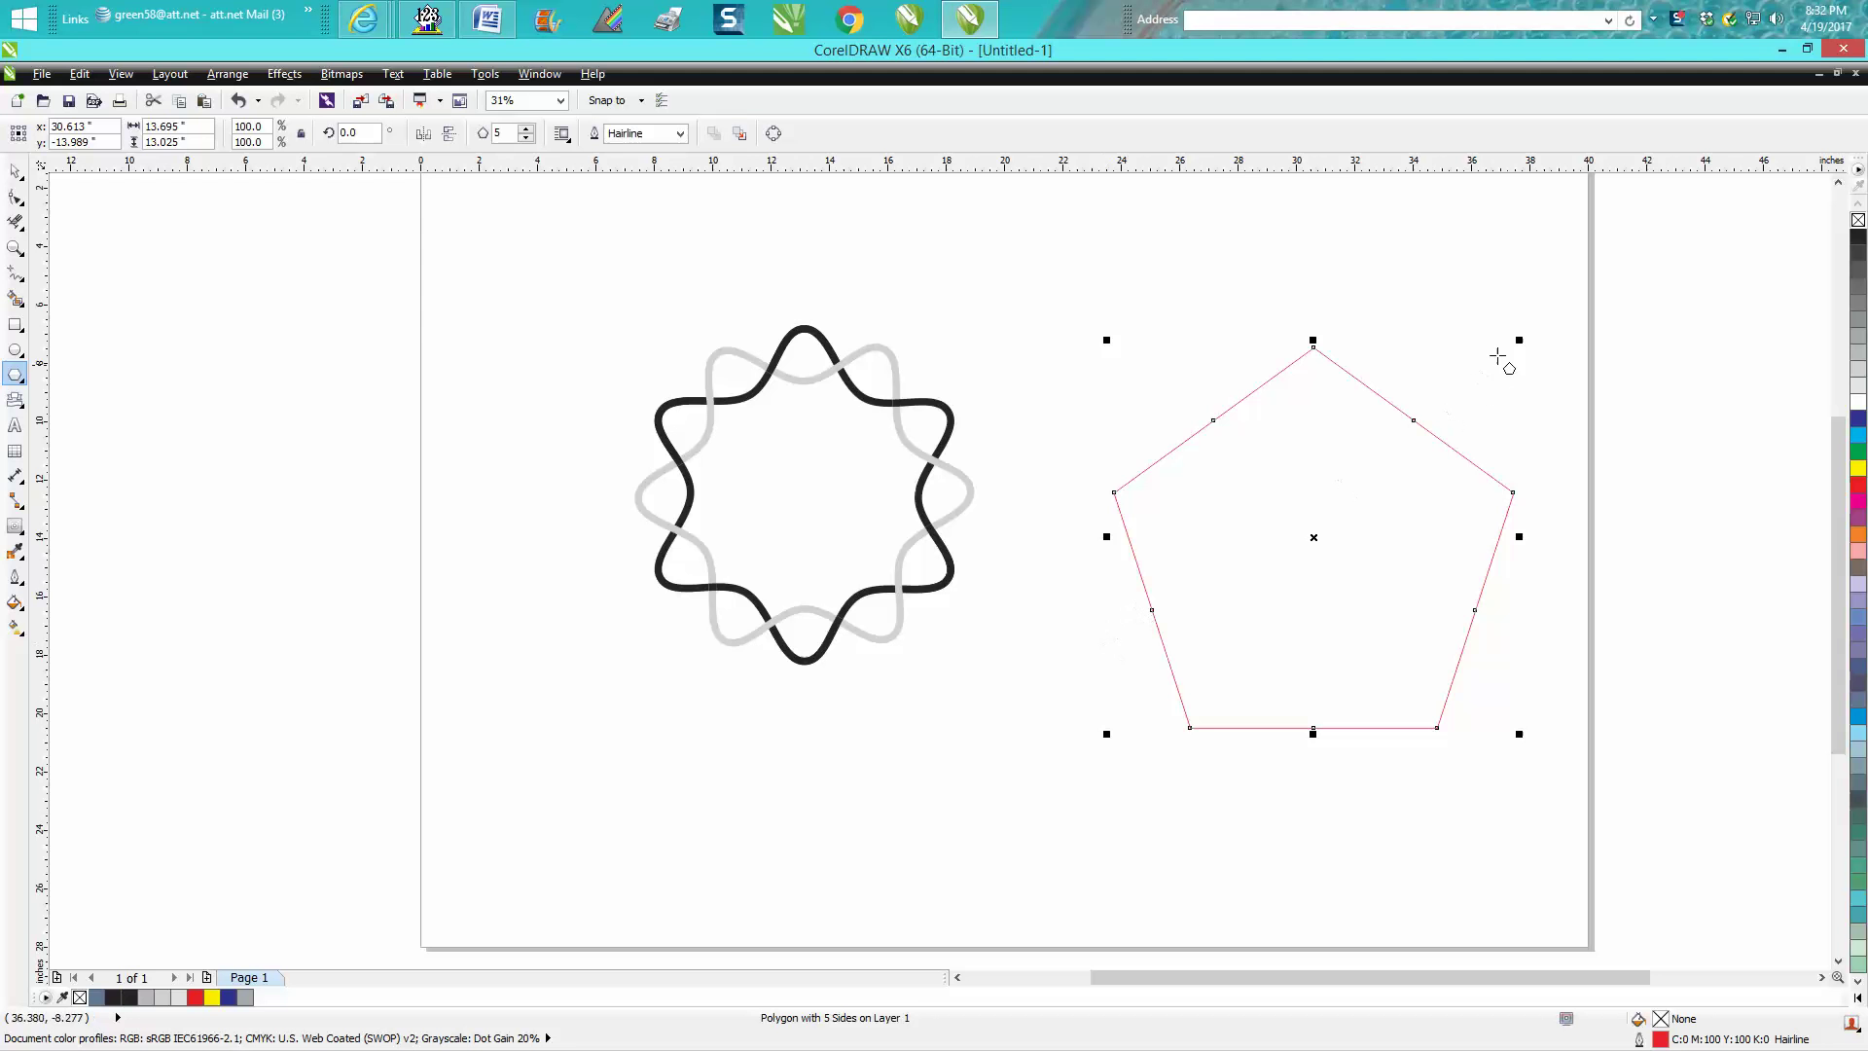
{"action": "left_click_drag", "start_coordinate": [1519, 339], "coordinate": [1469, 391]}
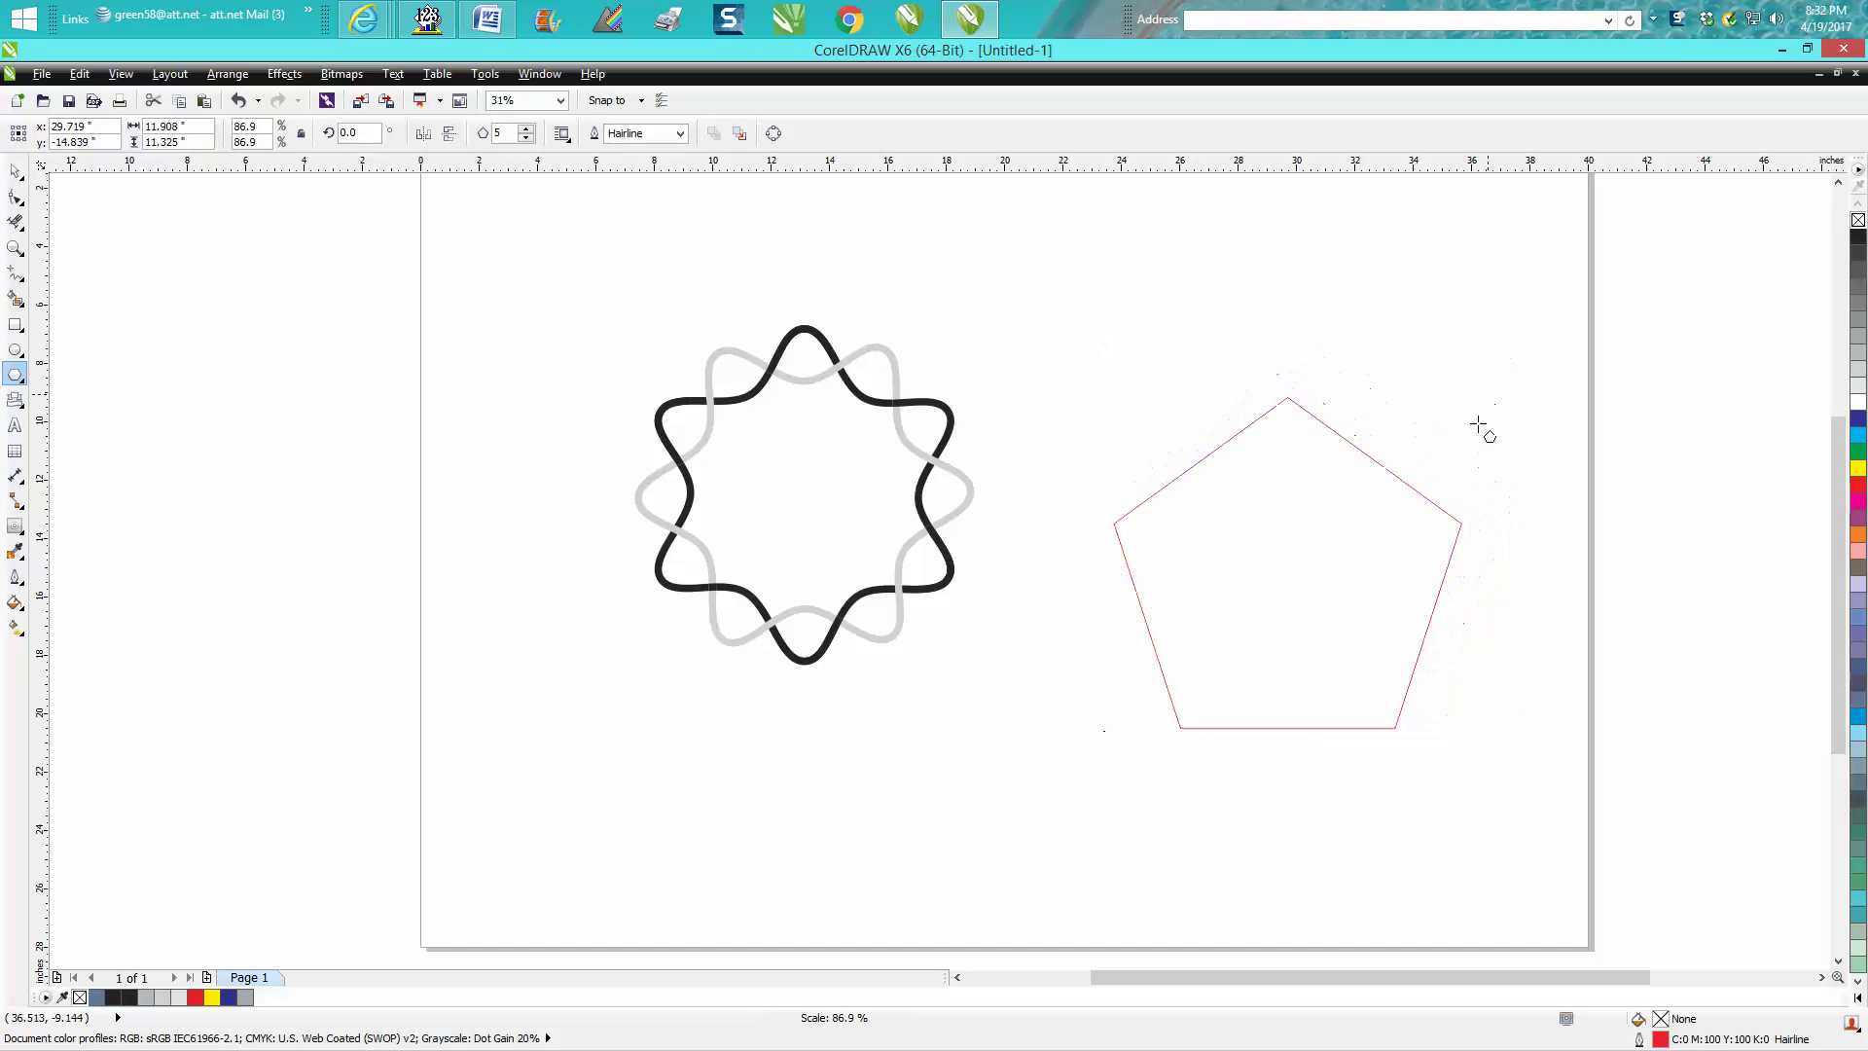
{"action": "left_click", "coordinate": [526, 129]}
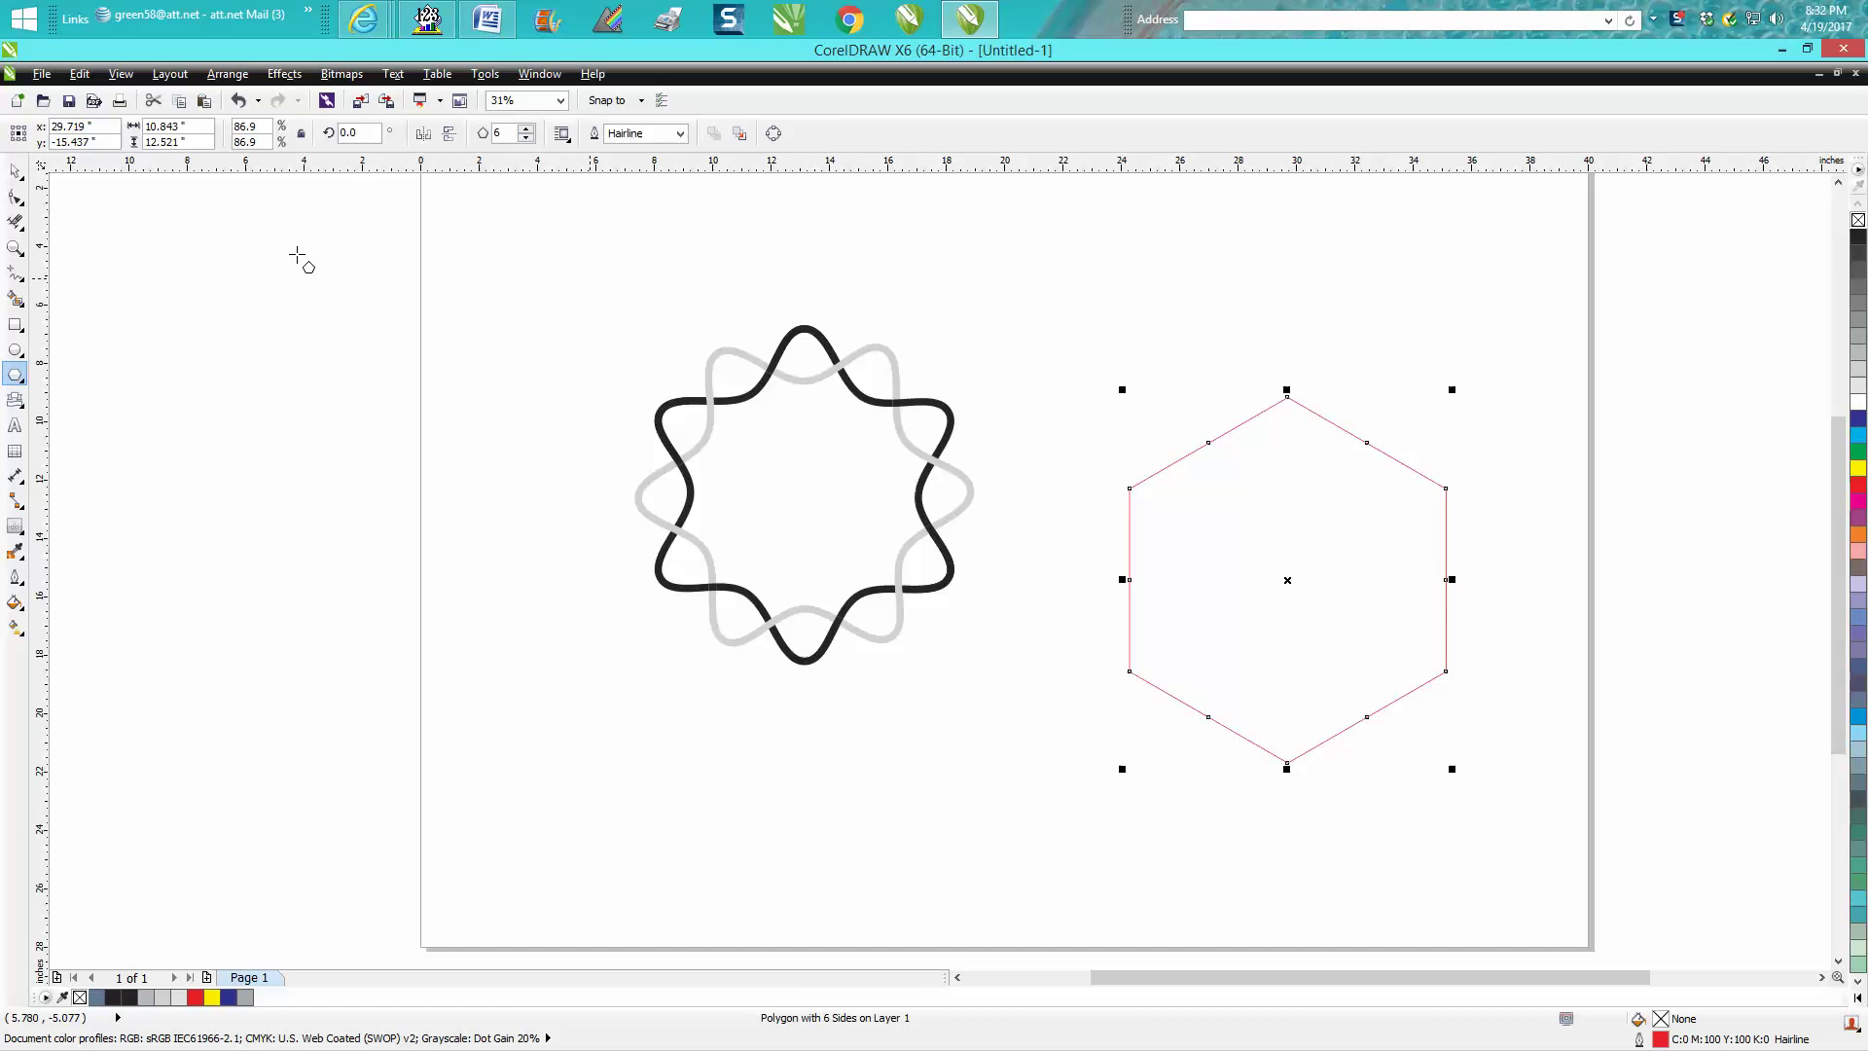
{"action": "left_click", "coordinate": [20, 199]}
Make all hexagon nodes smooth curves, pull alternate nodes inward into a wavy star, and zoom in.
{"action": "left_click_drag", "start_coordinate": [1046, 355], "coordinate": [1489, 770]}
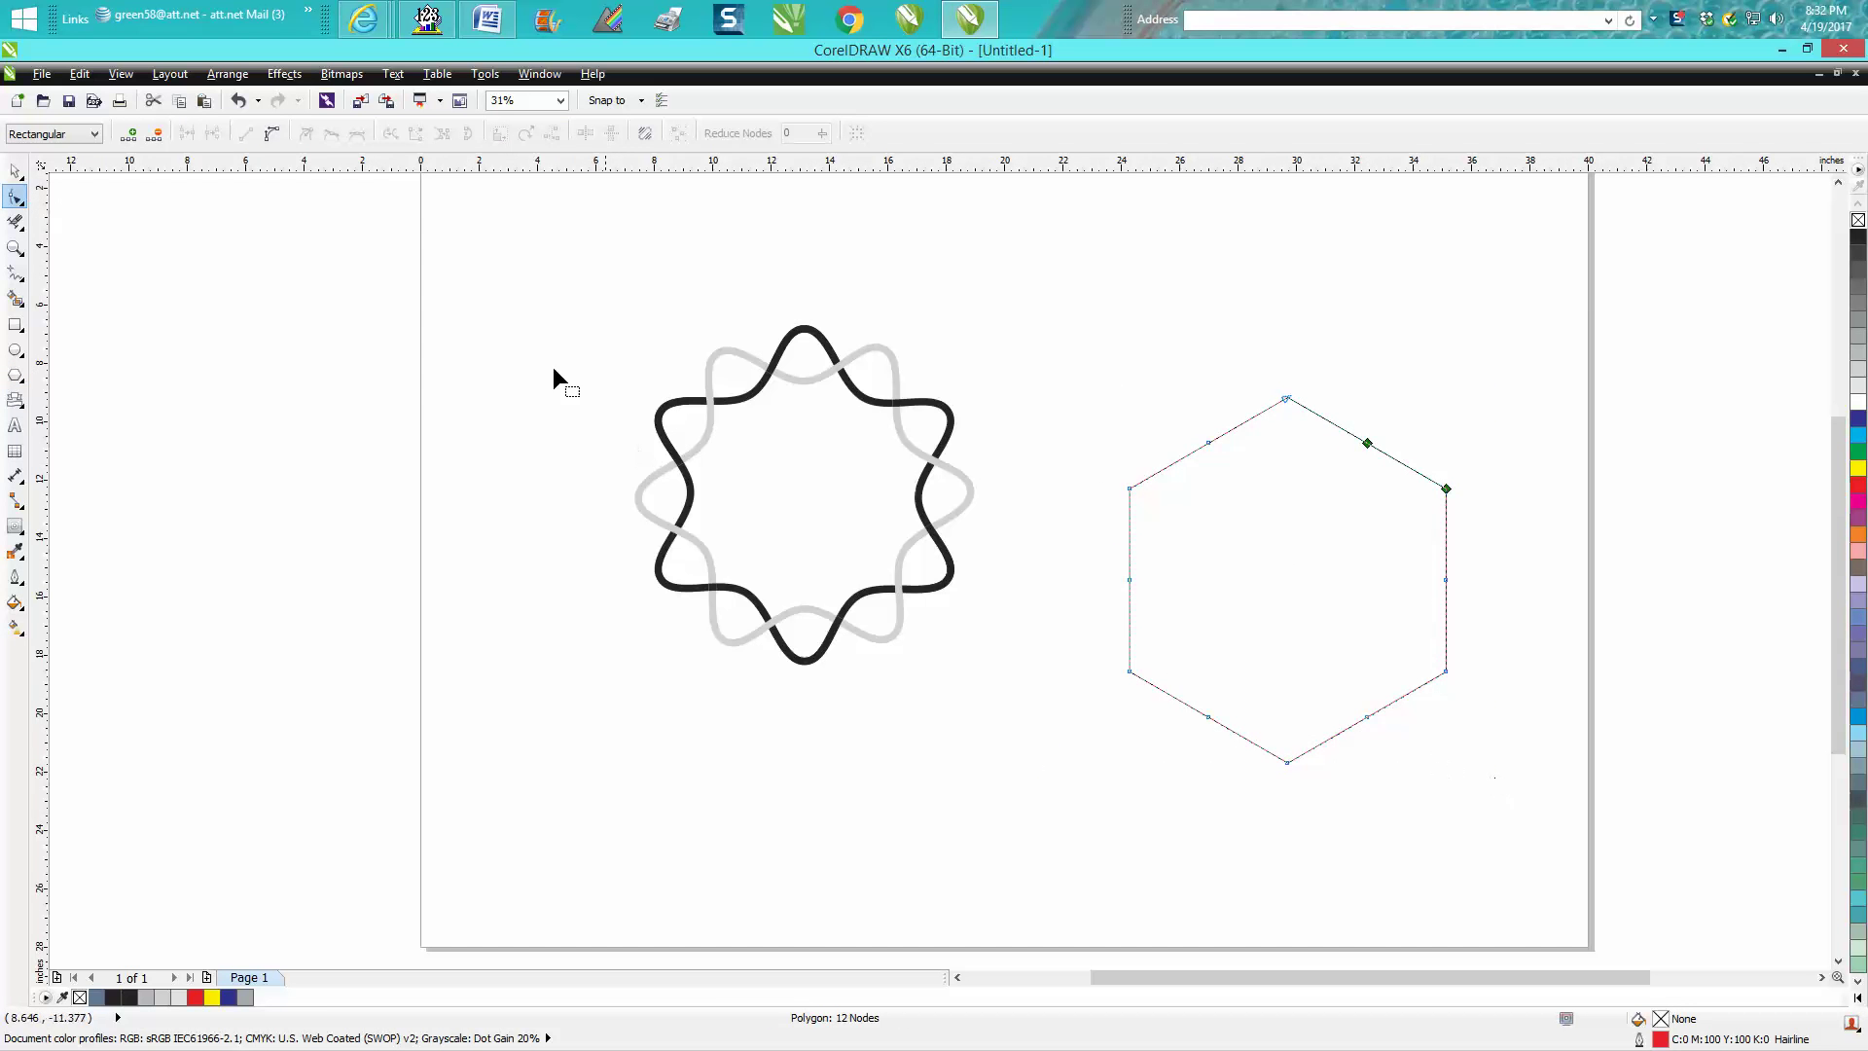
{"action": "left_click", "coordinate": [272, 139]}
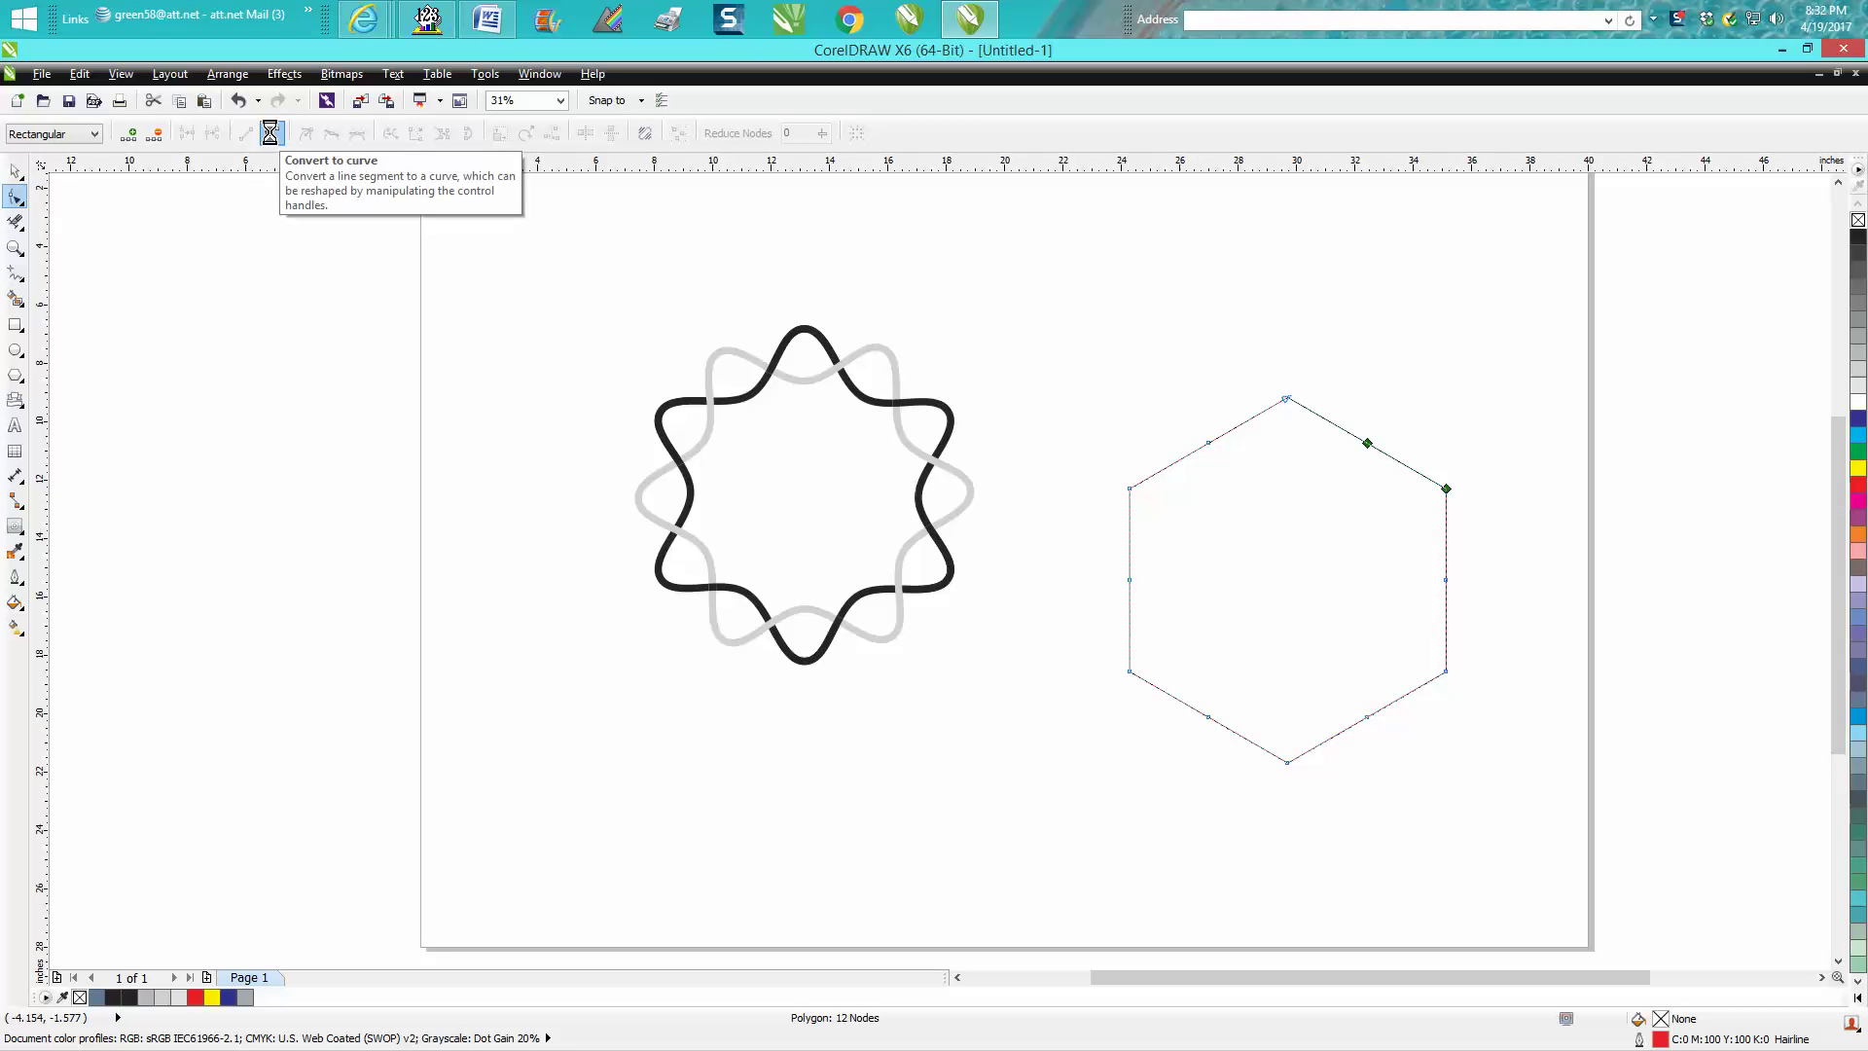
{"action": "left_click", "coordinate": [331, 141]}
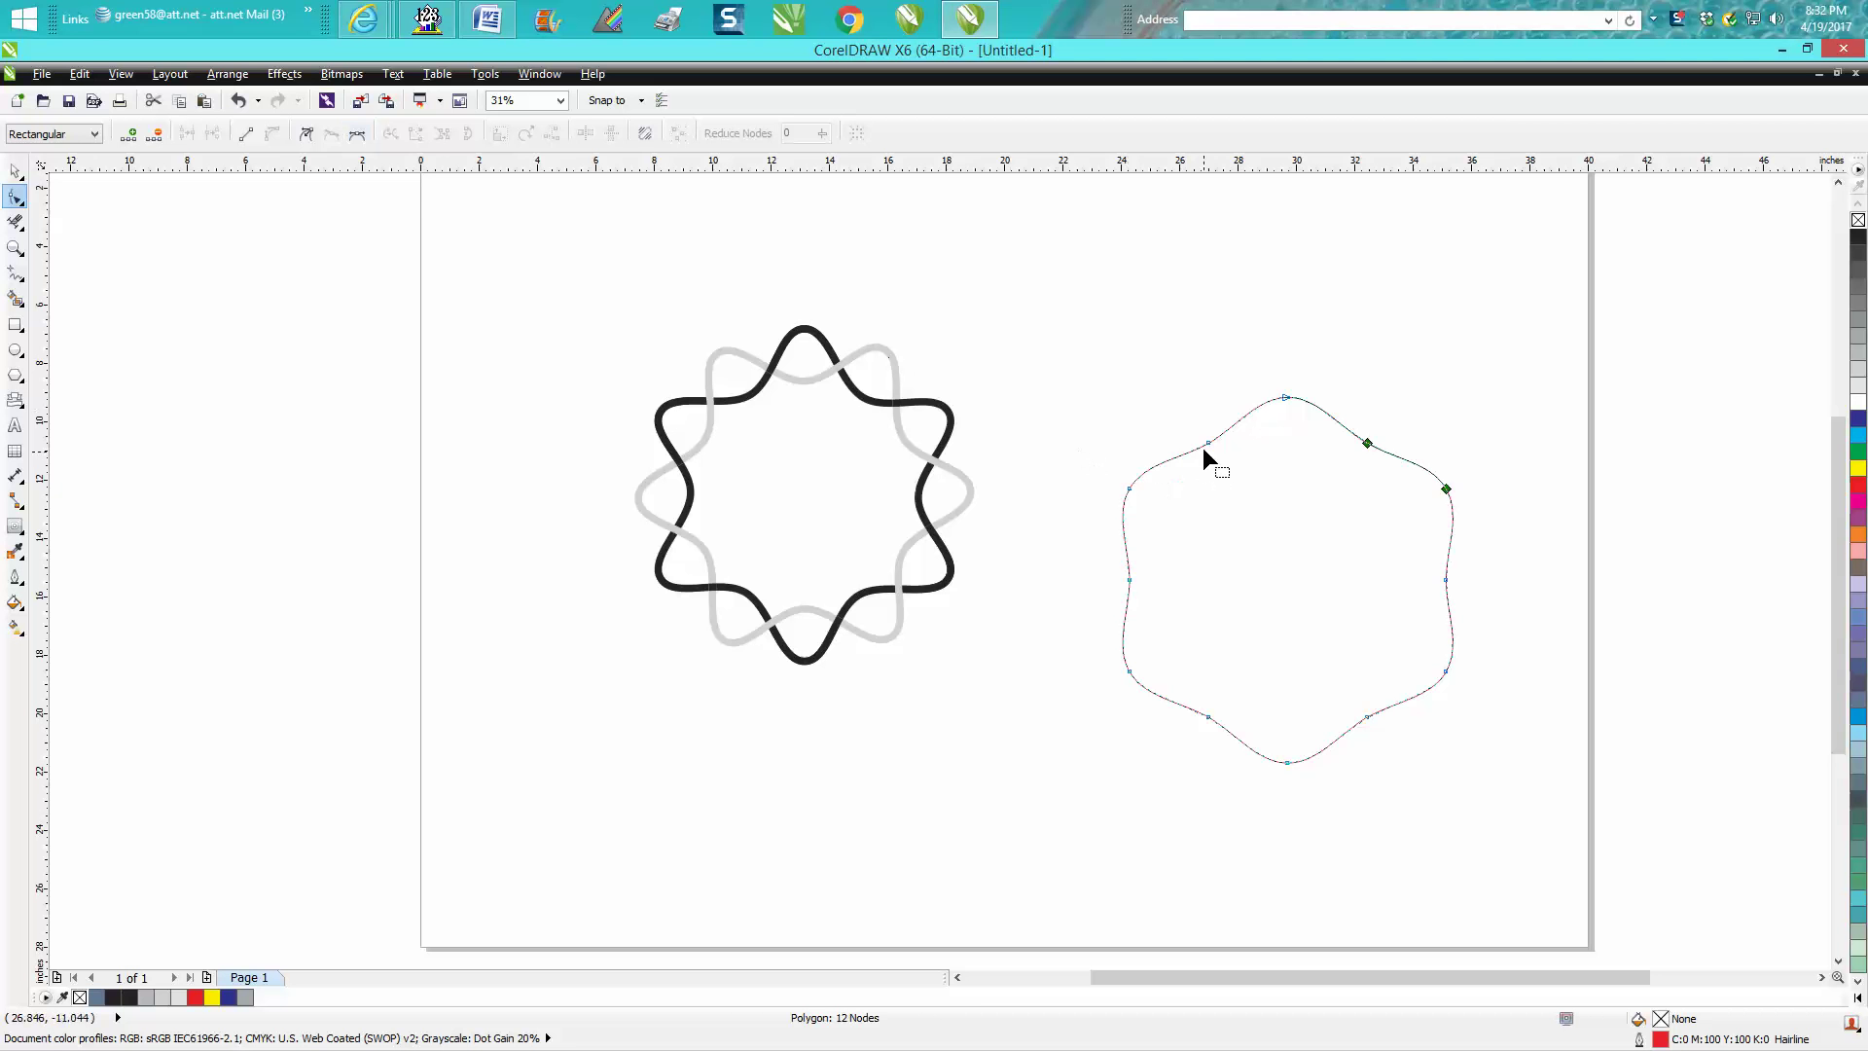
{"action": "left_click_drag", "start_coordinate": [1208, 446], "coordinate": [1226, 471]}
{"action": "left_click", "coordinate": [15, 248]}
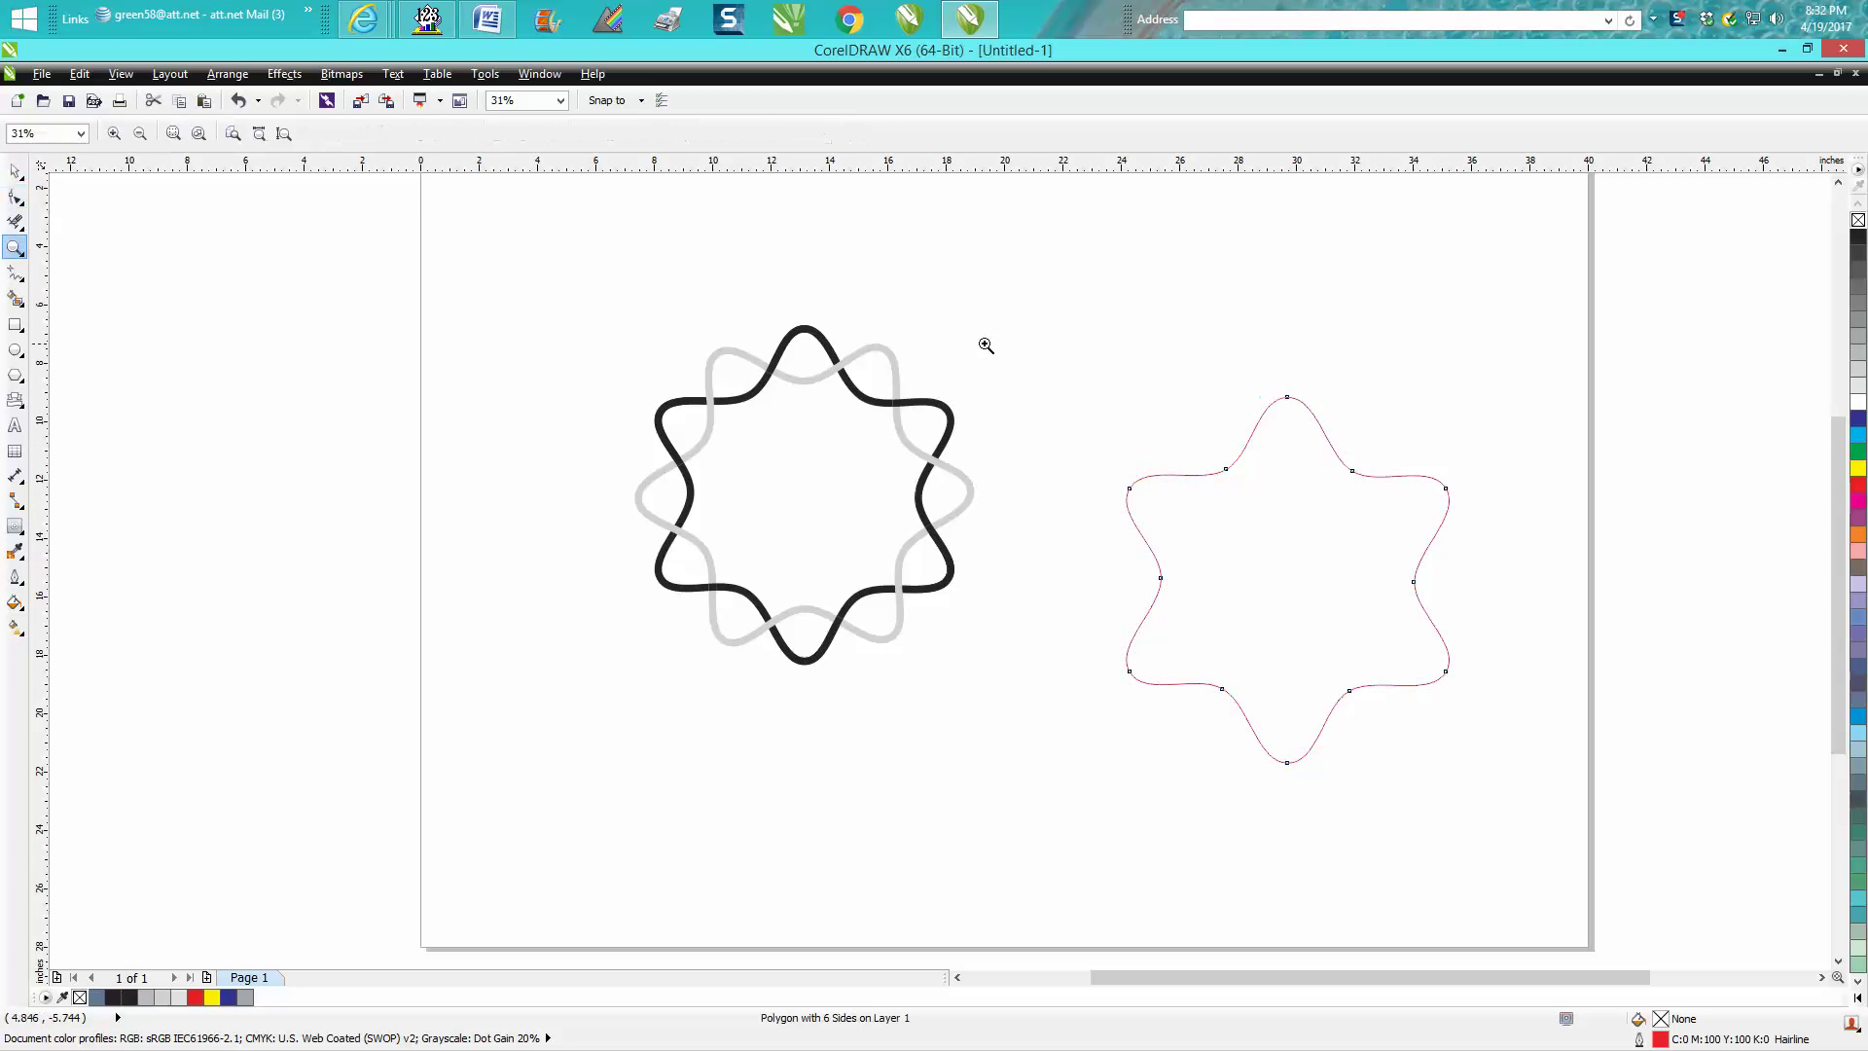
{"action": "left_click_drag", "start_coordinate": [1057, 341], "coordinate": [1540, 813]}
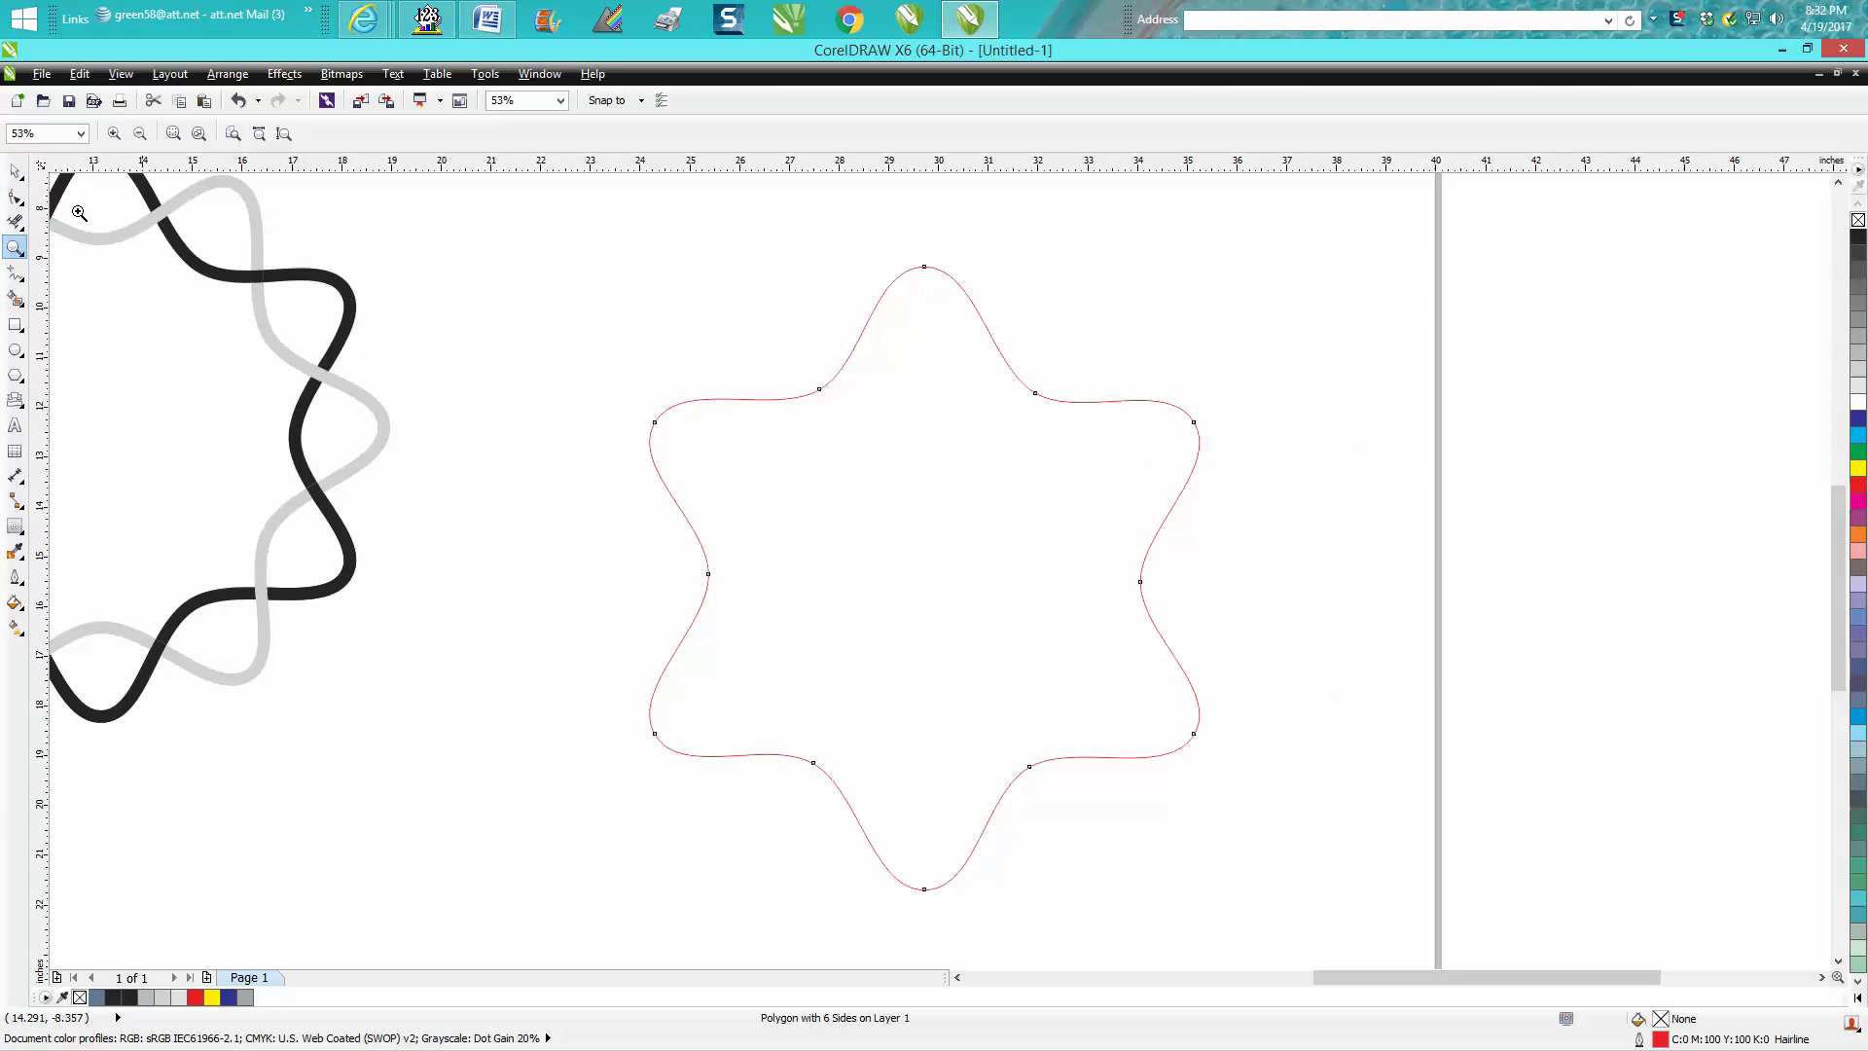
Give the wavy star an Inside contour of 1 step at 0.25 inches.
{"action": "left_click", "coordinate": [14, 171]}
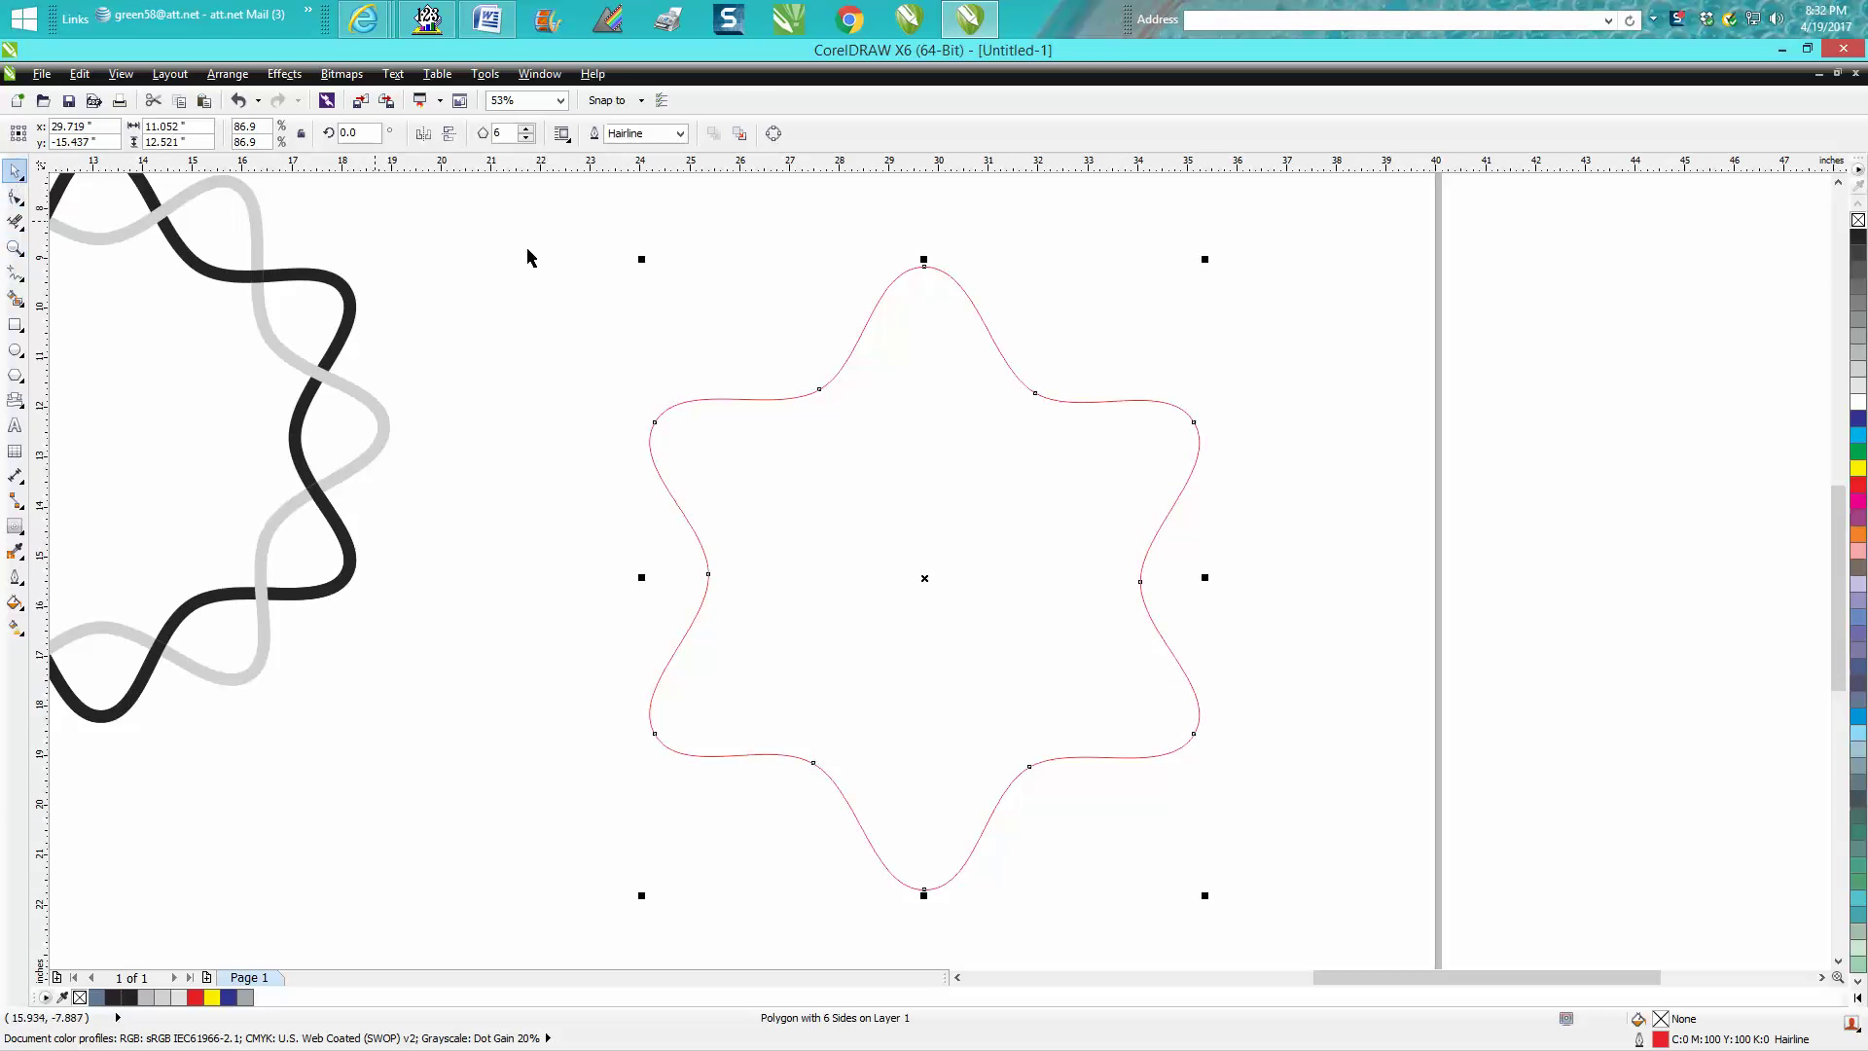
{"action": "left_click", "coordinate": [248, 80]}
{"action": "mouse_move", "coordinate": [284, 75]}
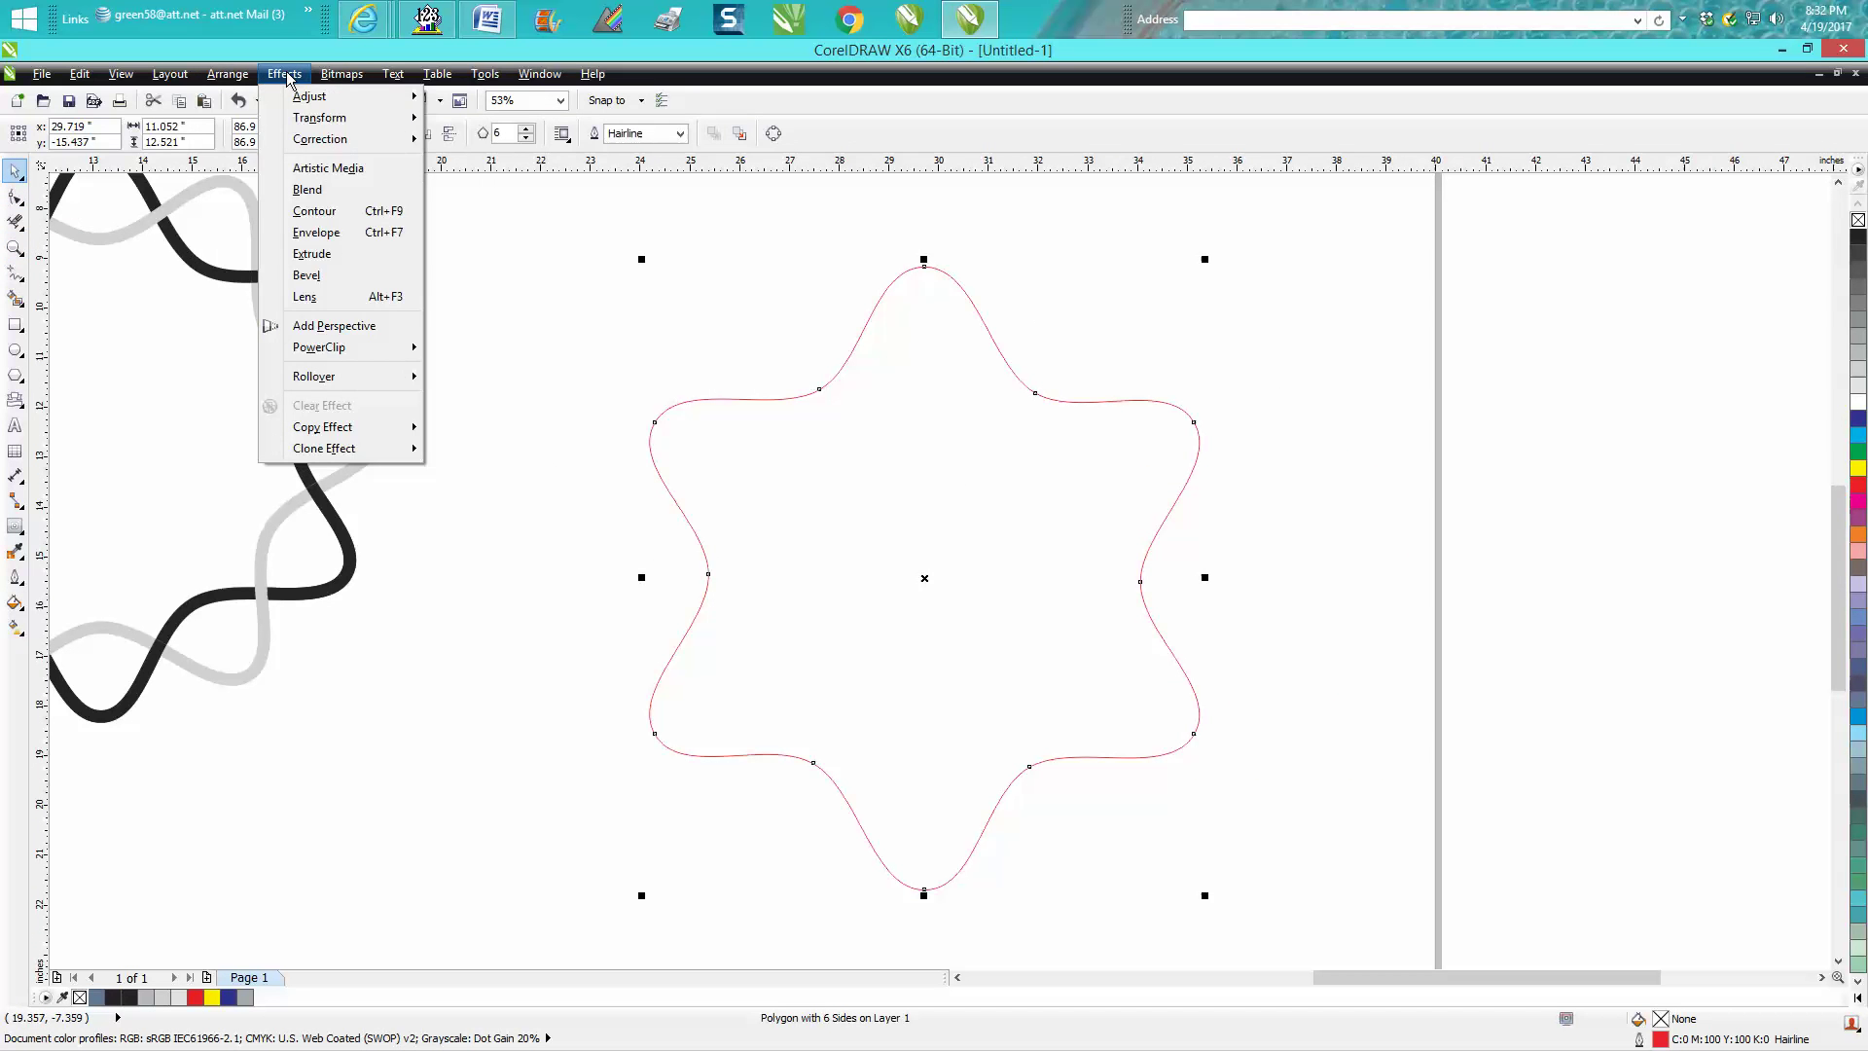
{"action": "left_click", "coordinate": [307, 212]}
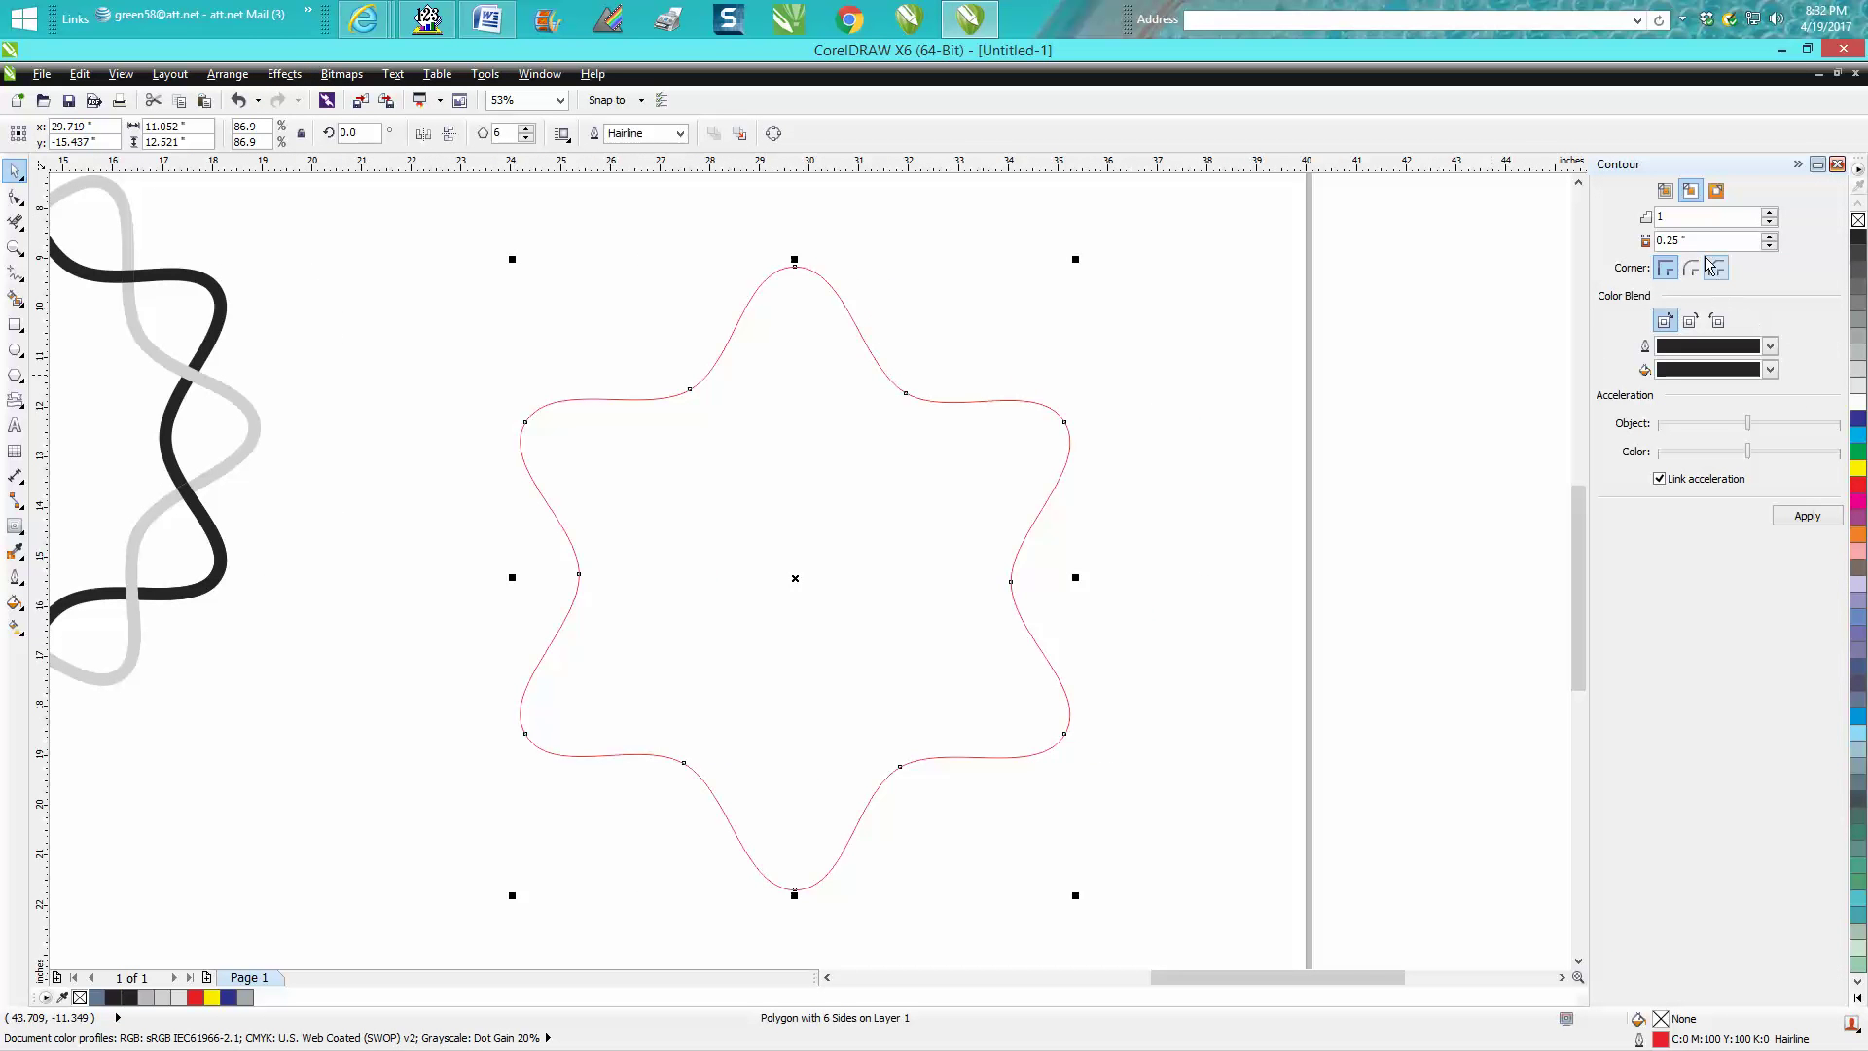
{"action": "left_click", "coordinate": [1693, 195]}
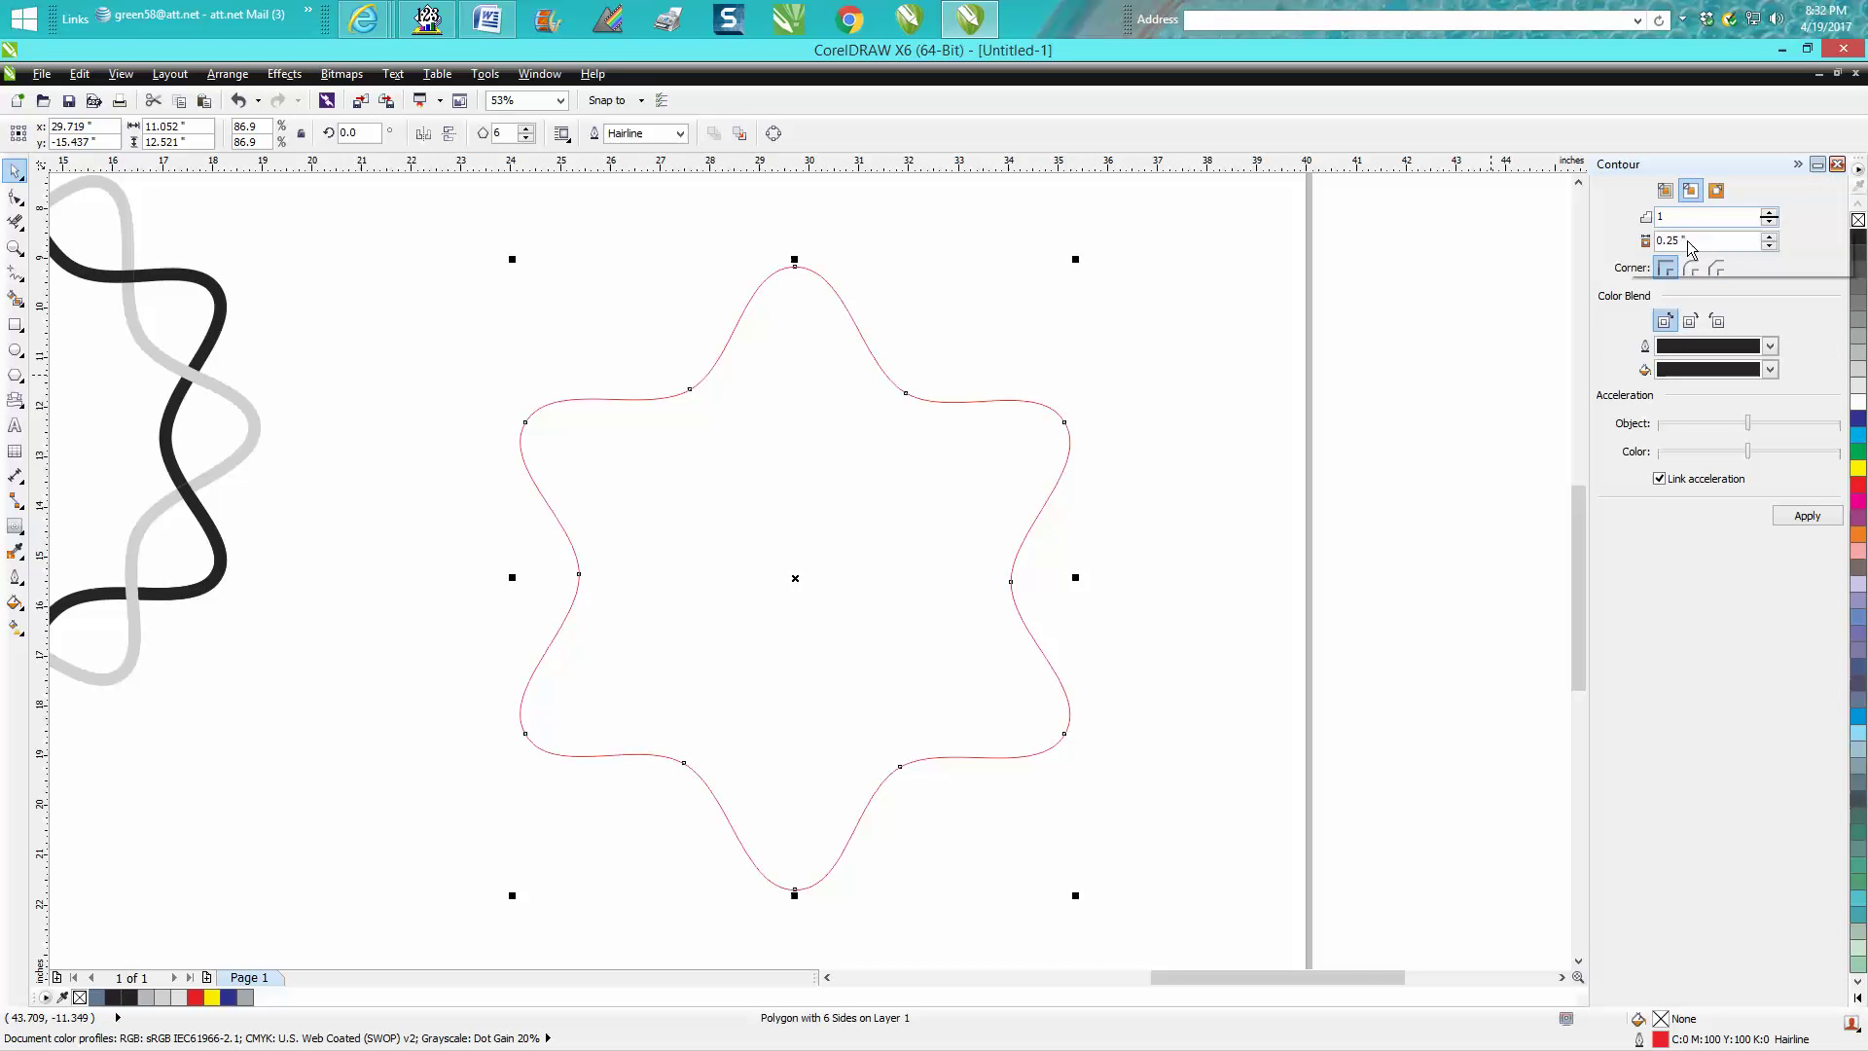
{"action": "left_click", "coordinate": [1812, 519]}
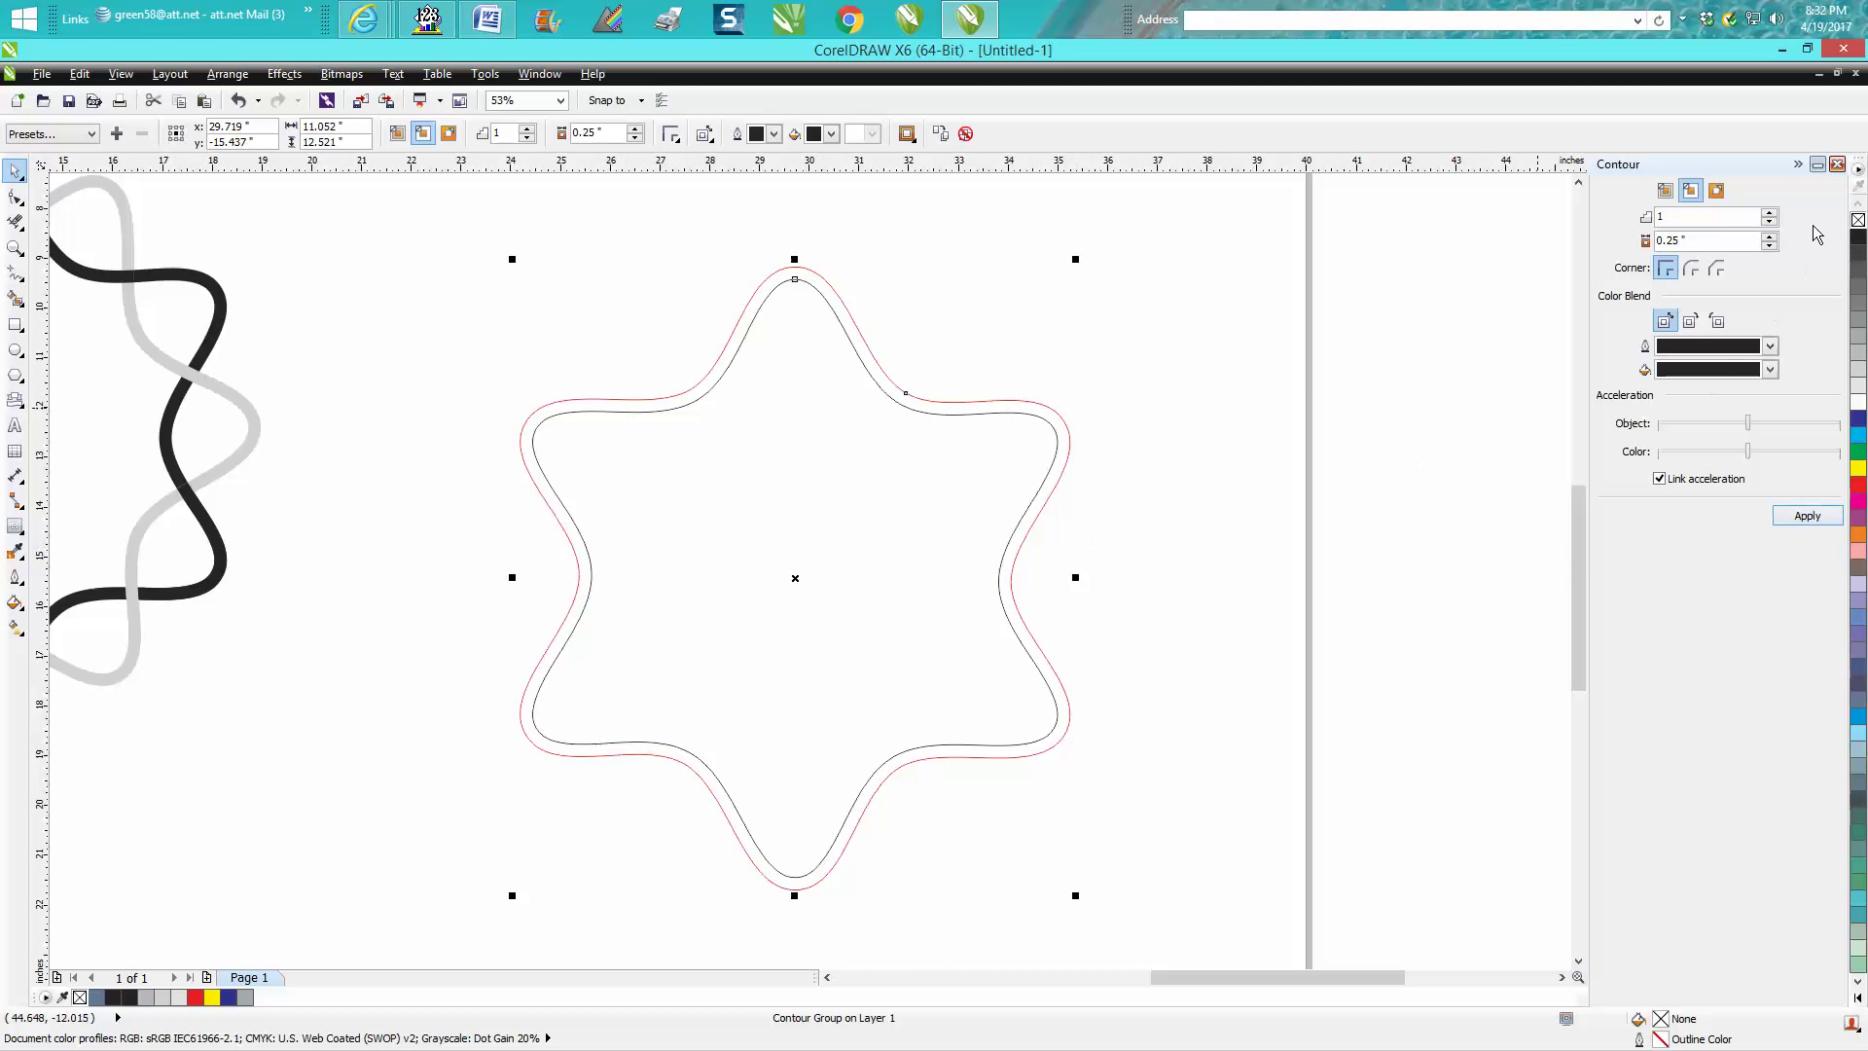
{"action": "left_click", "coordinate": [1836, 165]}
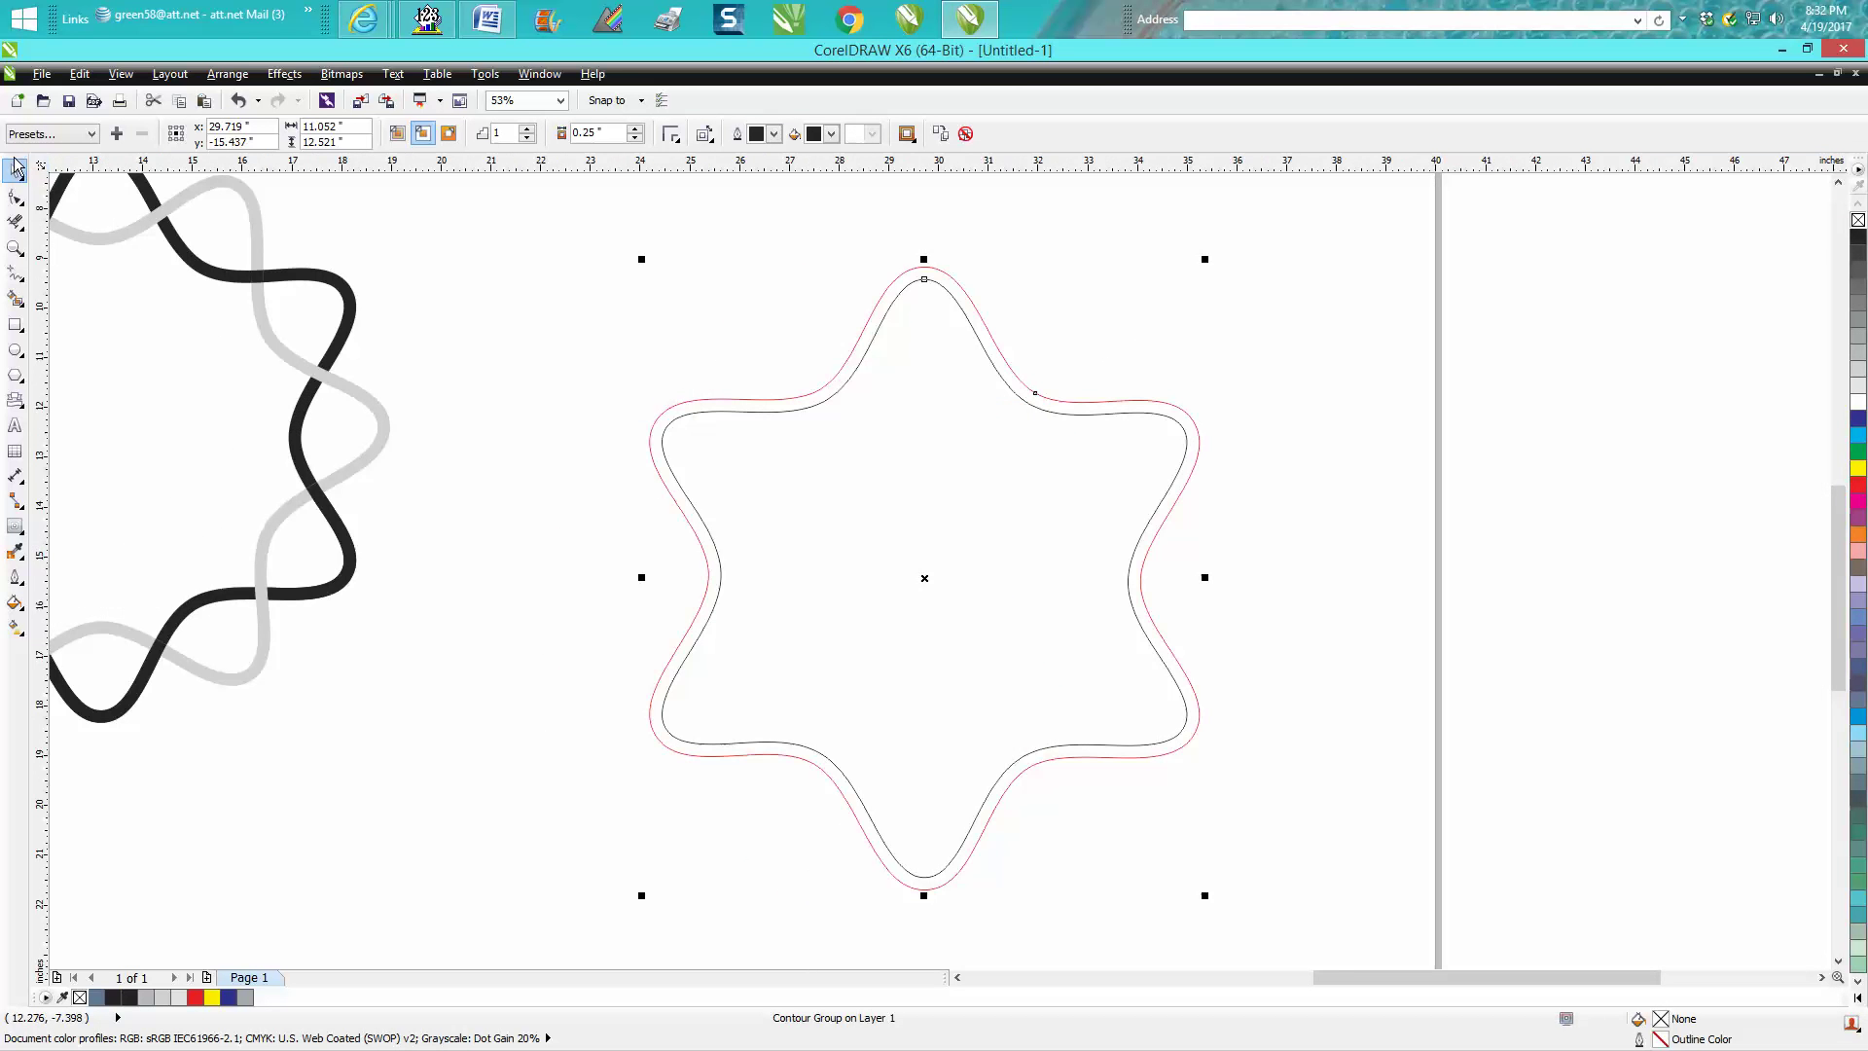
Duplicate the contour star with Ctrl+D and rotate the original.
{"action": "scroll", "coordinate": [700, 296], "scroll_direction": "down", "scroll_amount": 2}
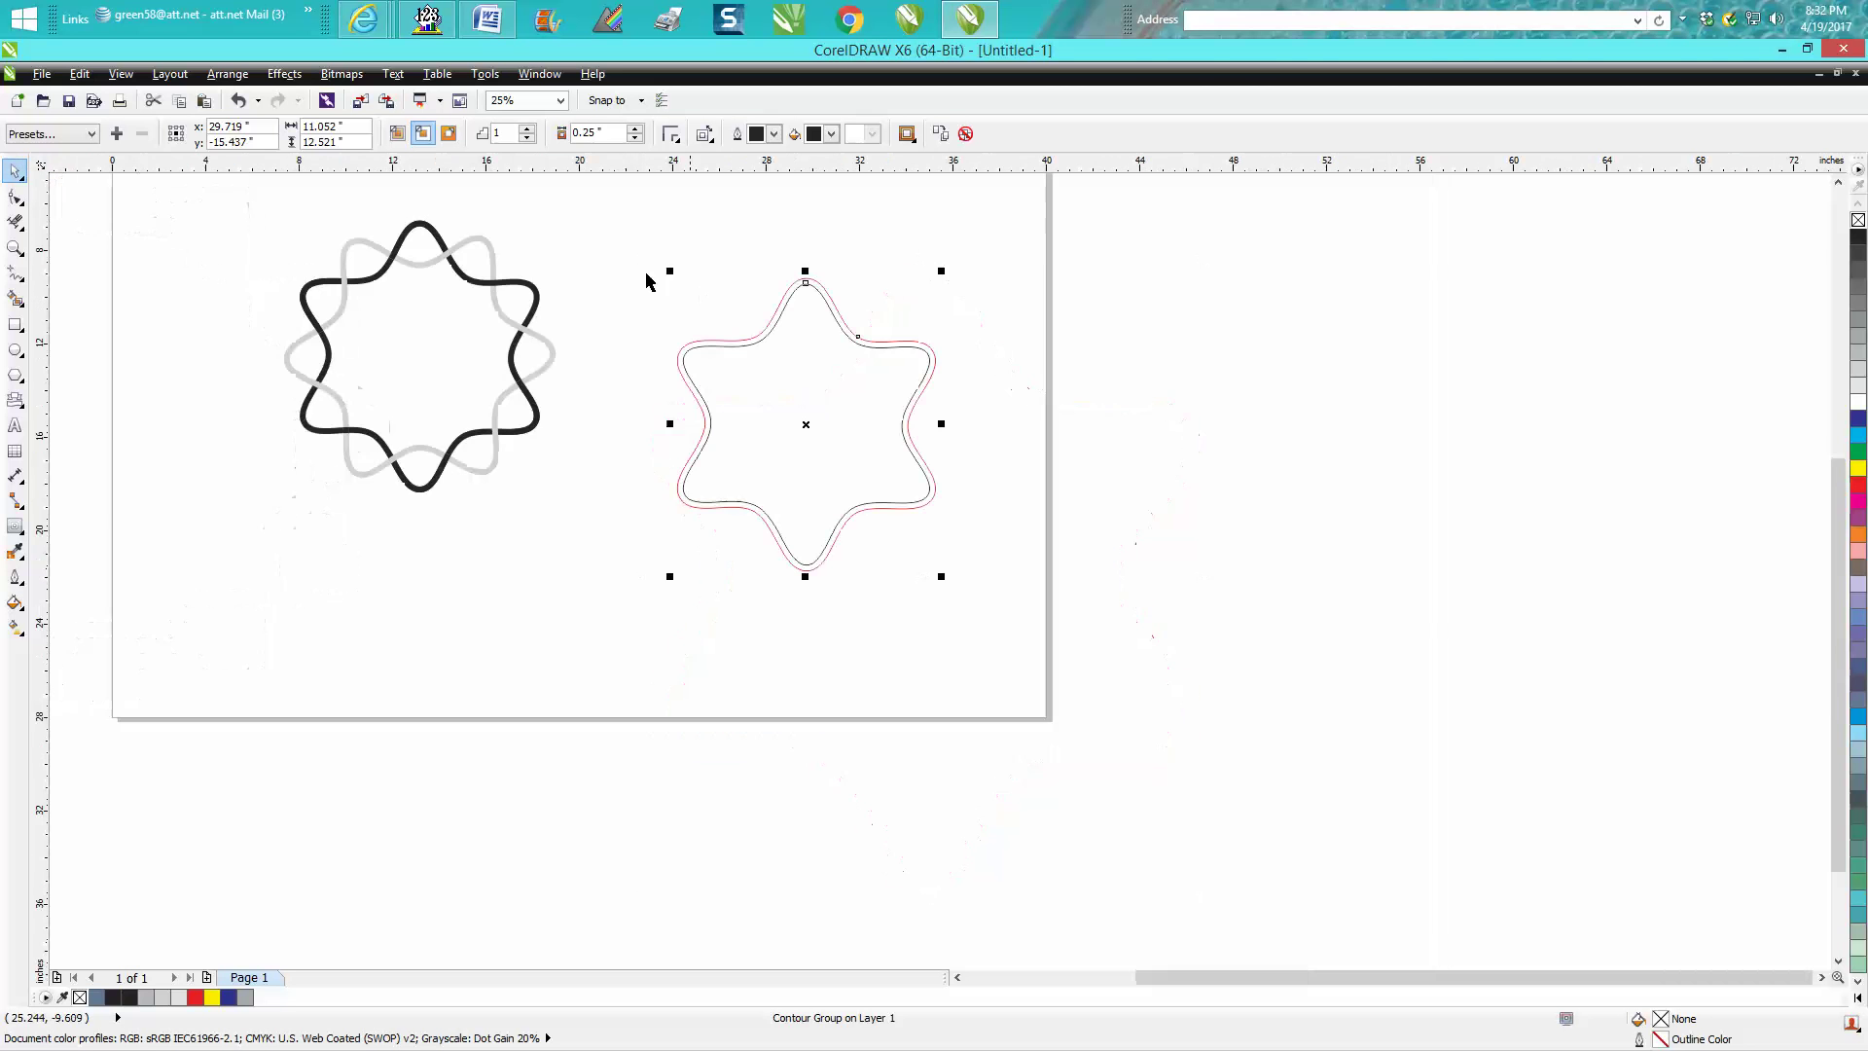
{"action": "left_click_drag", "start_coordinate": [632, 256], "coordinate": [1037, 587]}
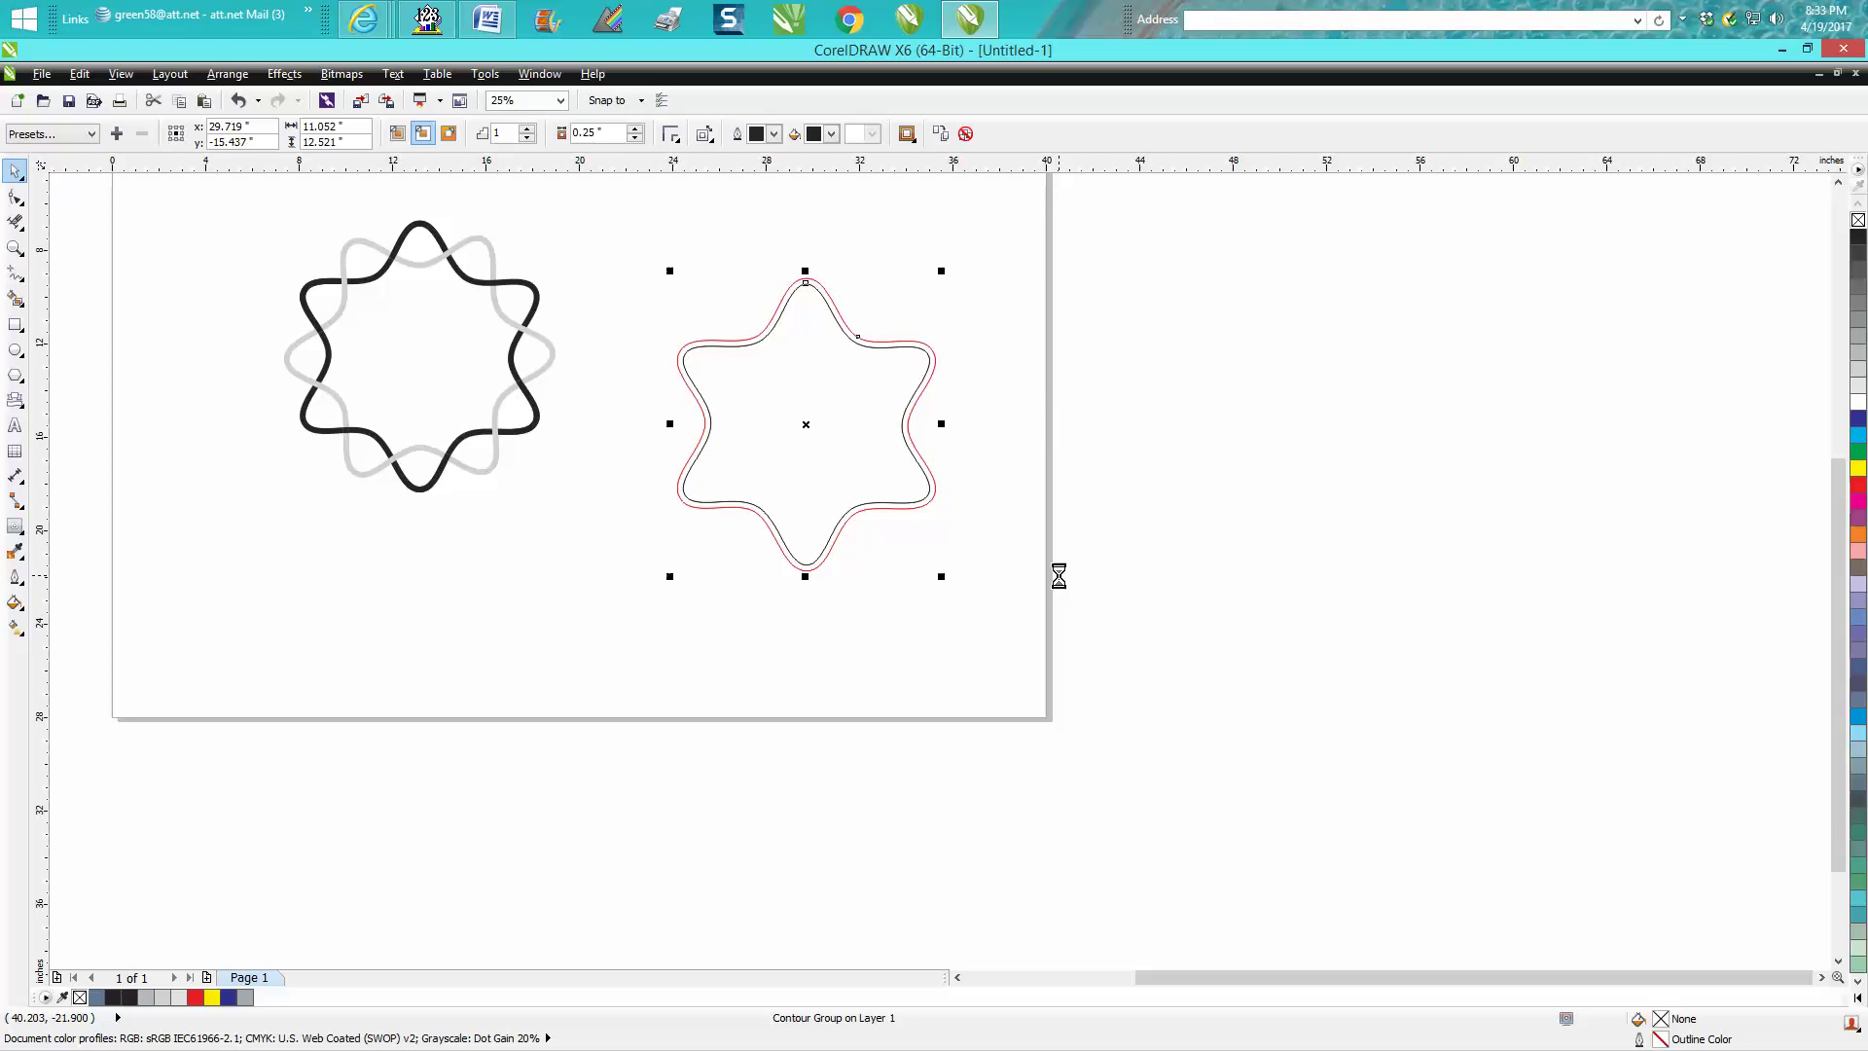
{"action": "key", "text": "ctrl+d"}
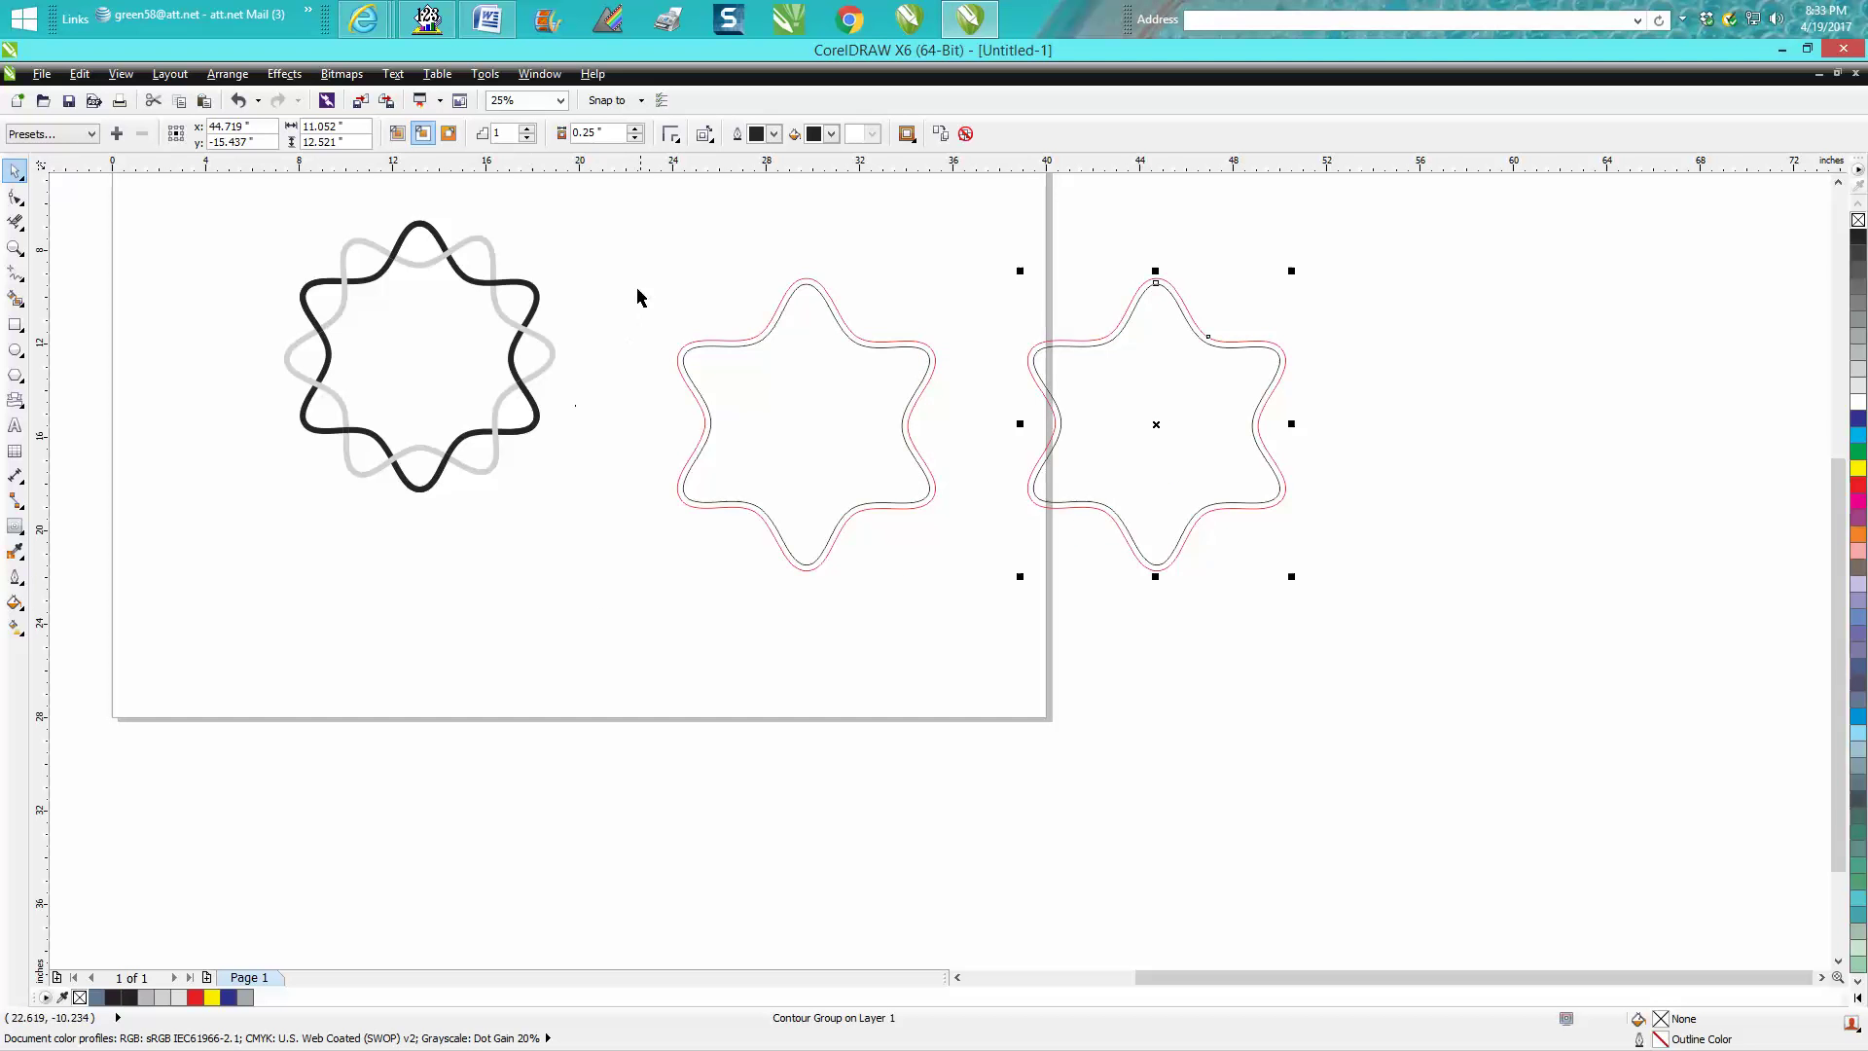
{"action": "left_click_drag", "start_coordinate": [633, 253], "coordinate": [989, 582]}
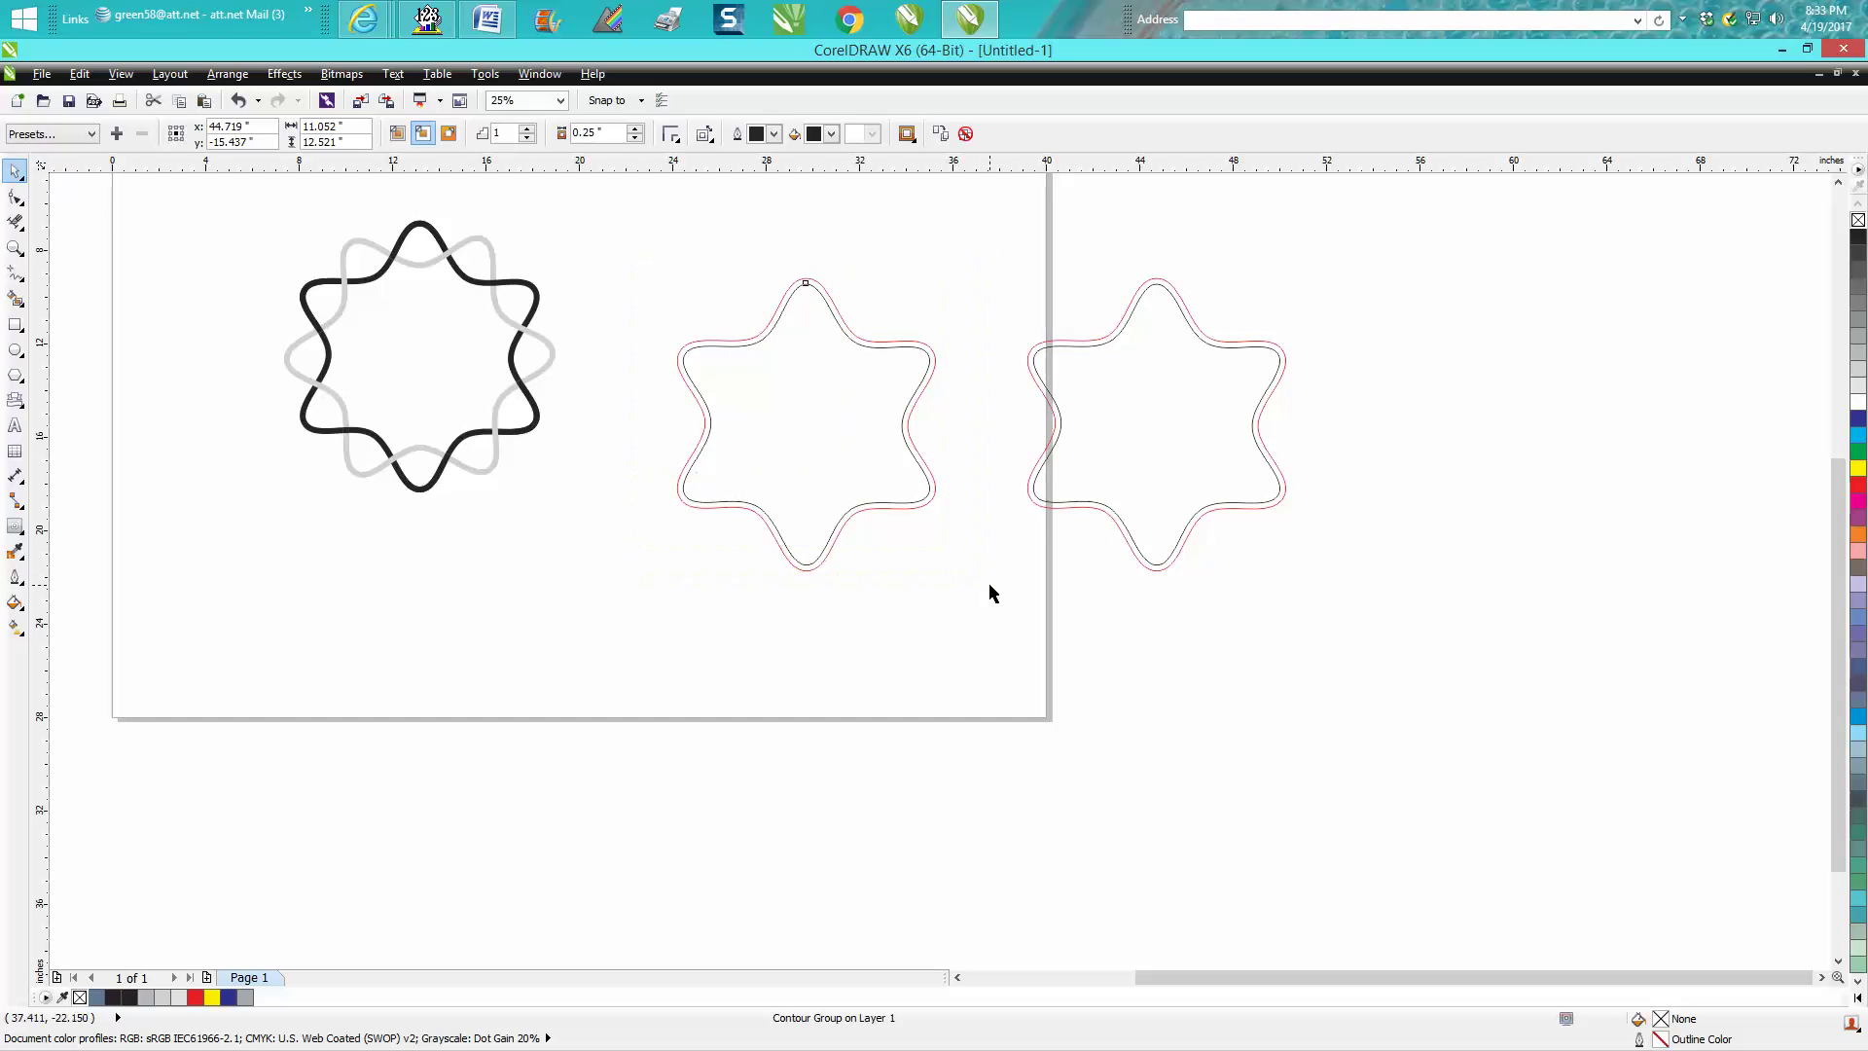
{"action": "left_click", "coordinate": [807, 423]}
{"action": "left_click_drag", "start_coordinate": [943, 275], "coordinate": [838, 234]}
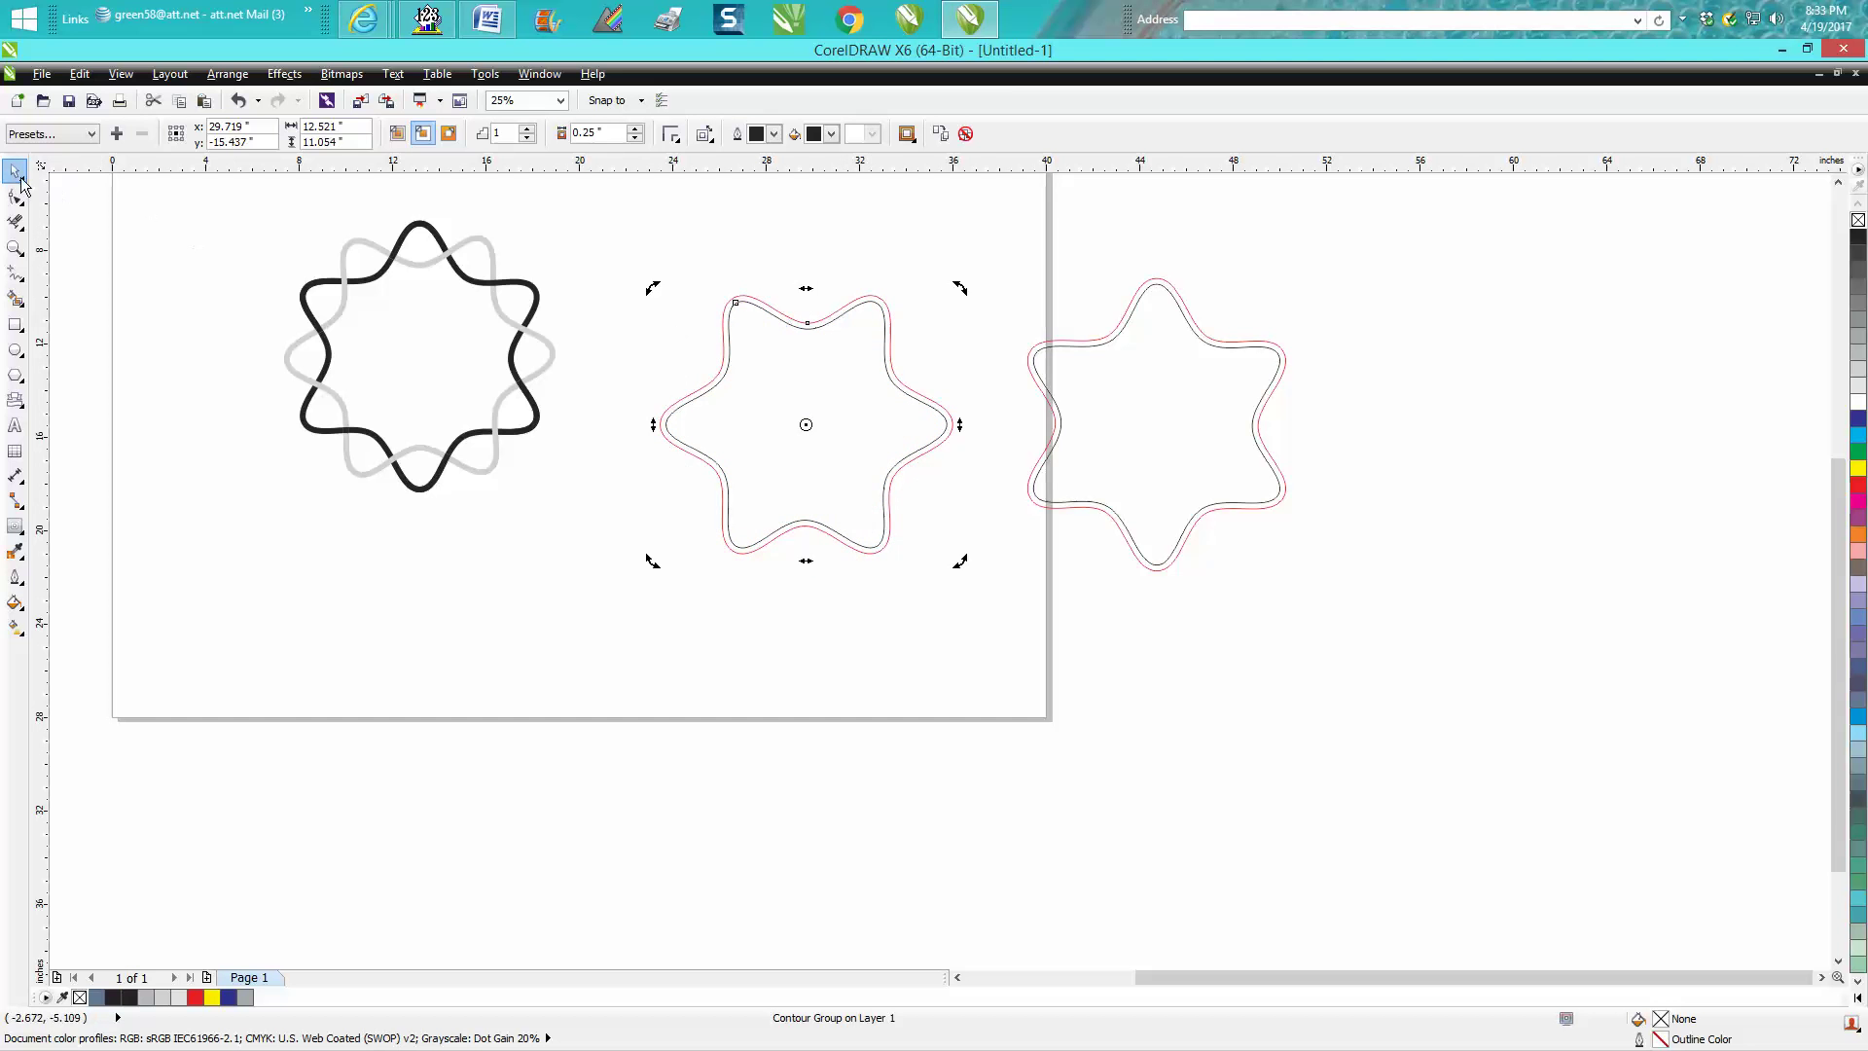
Nudge the copy onto the rotated star with the arrow keys and zoom in on the overlap.
{"action": "left_click", "coordinate": [1057, 445]}
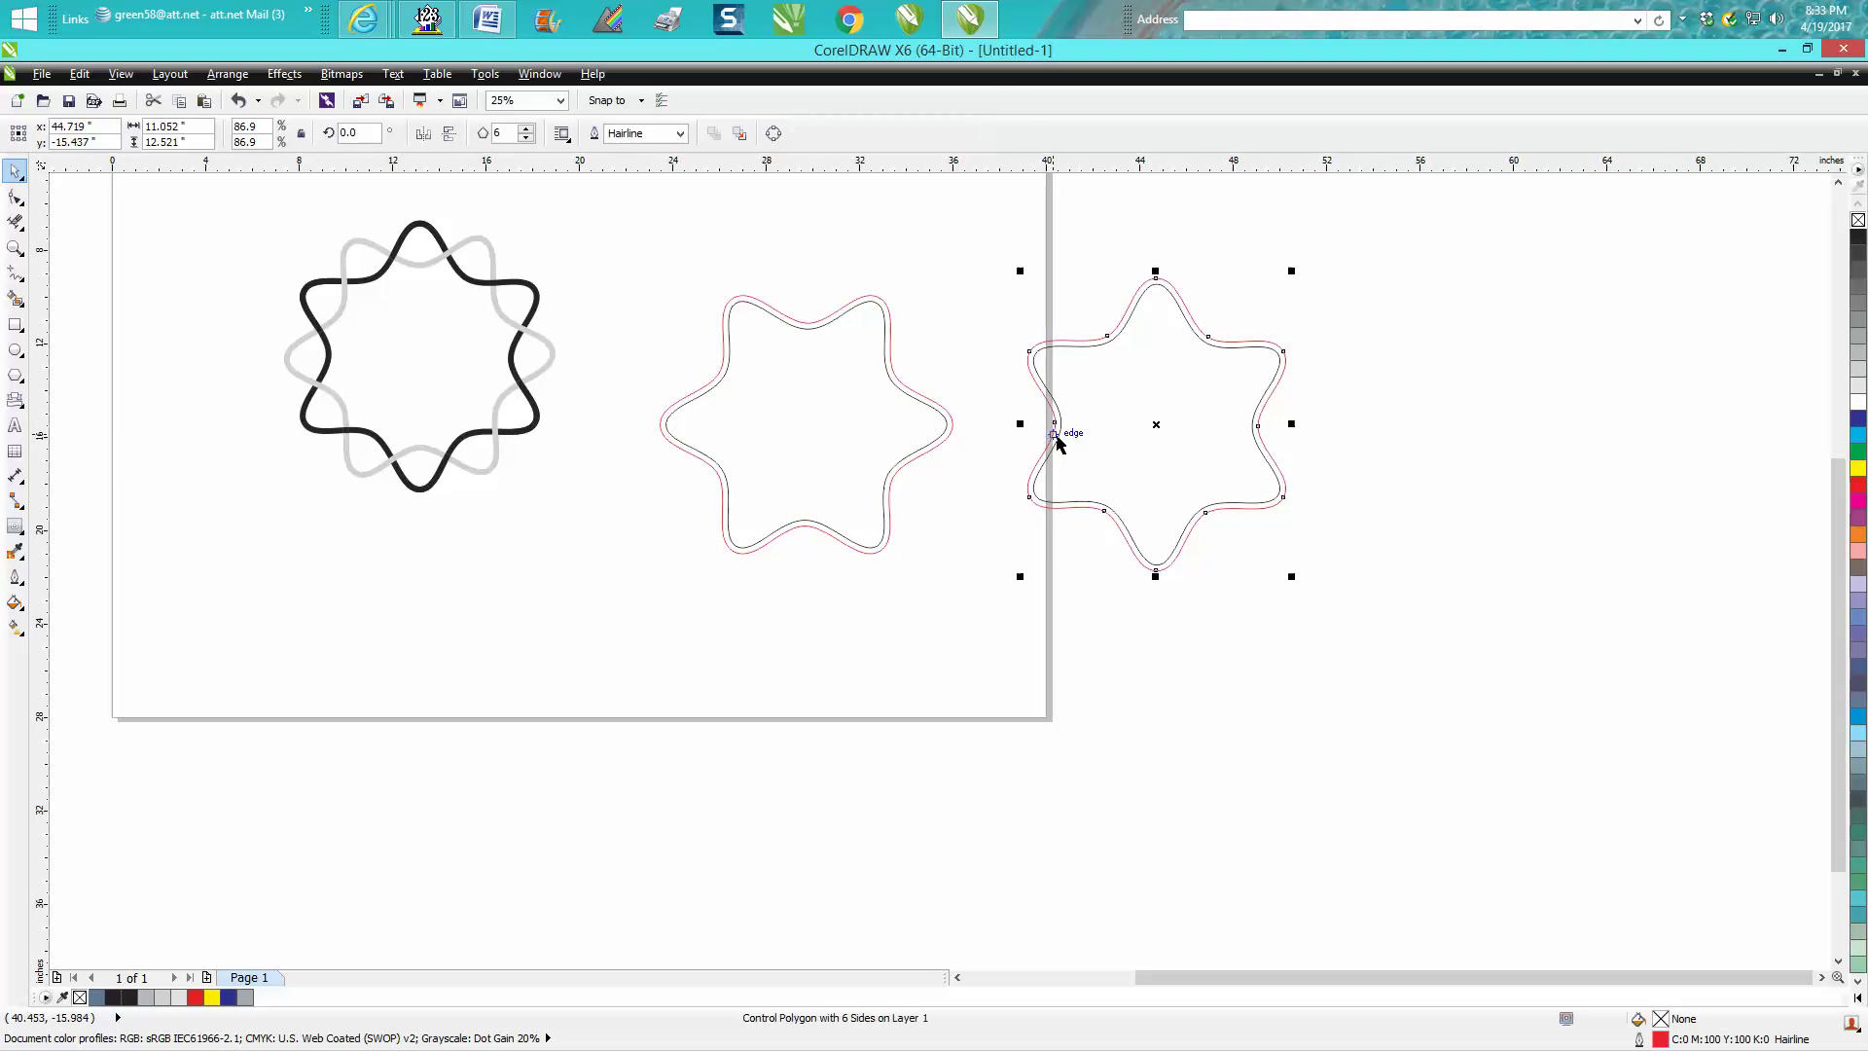
{"action": "key", "text": "Left"}
{"action": "key", "text": "Left"}
{"action": "key", "text": "Left"}
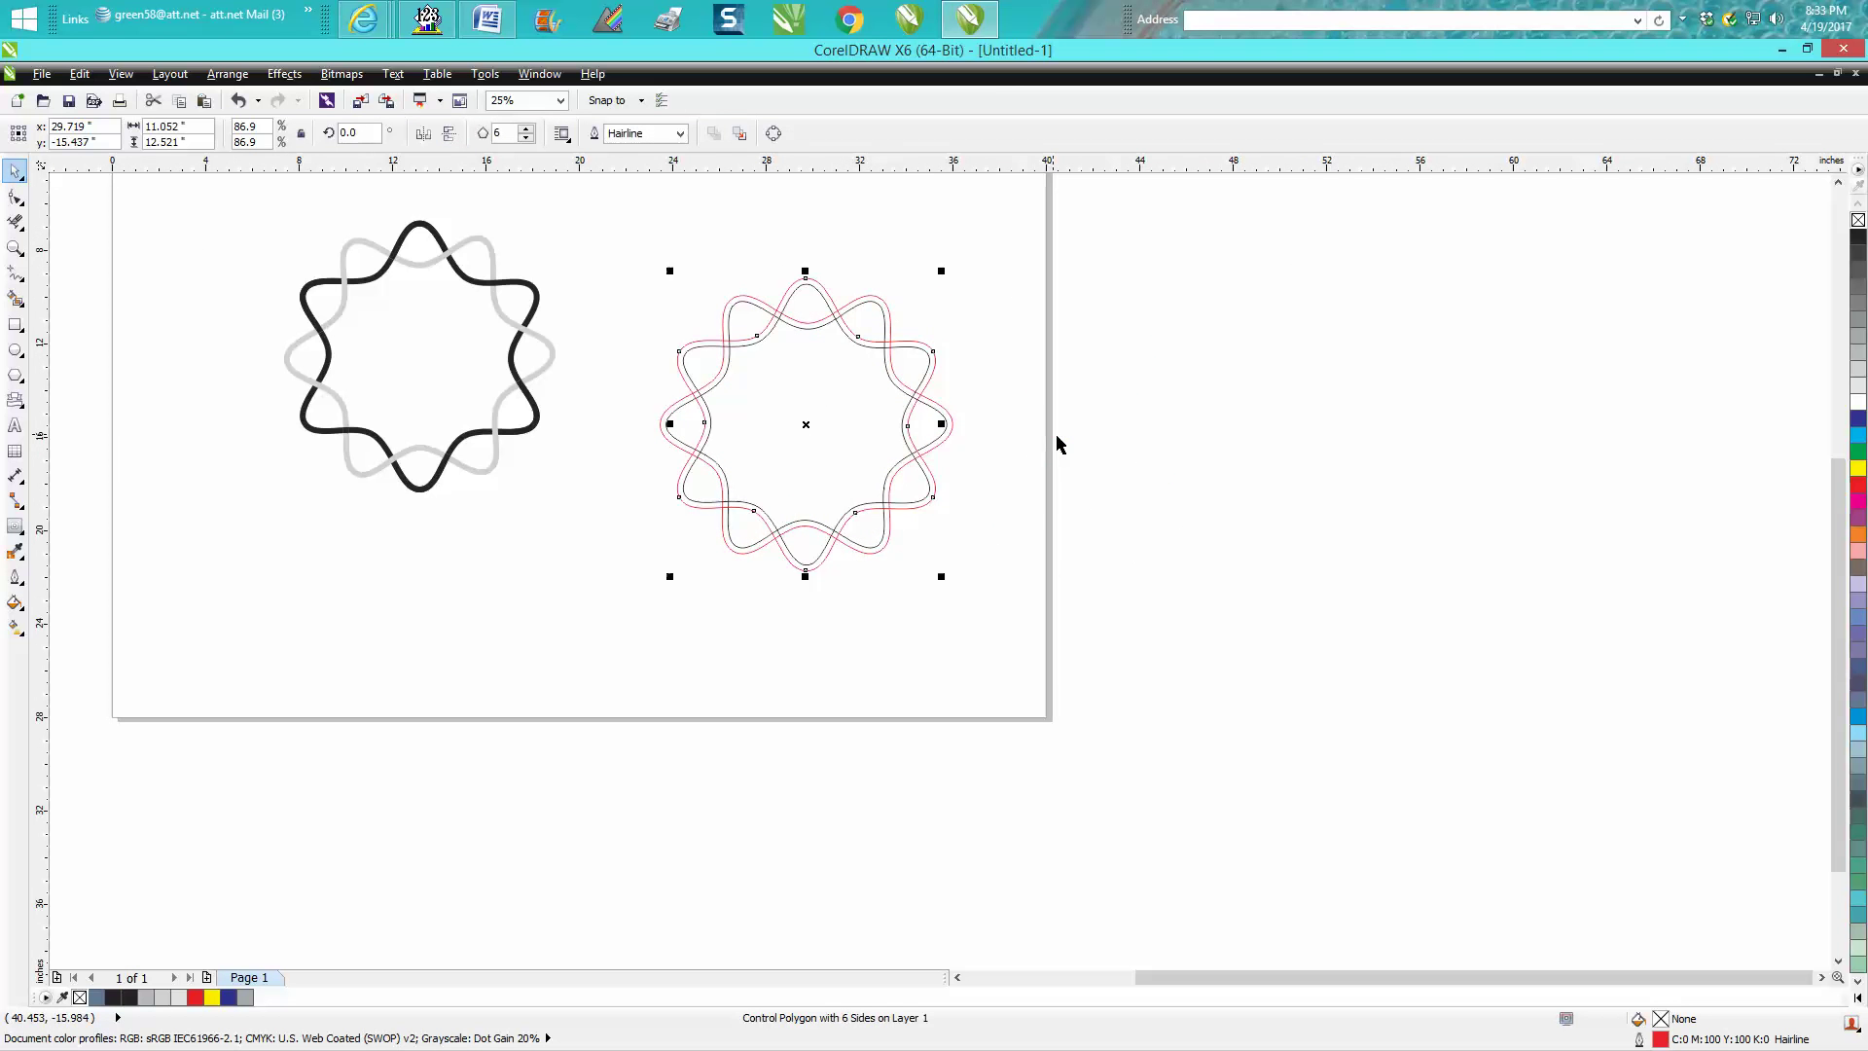
{"action": "key", "text": "Right"}
{"action": "key", "text": "Right"}
{"action": "key", "text": "Right"}
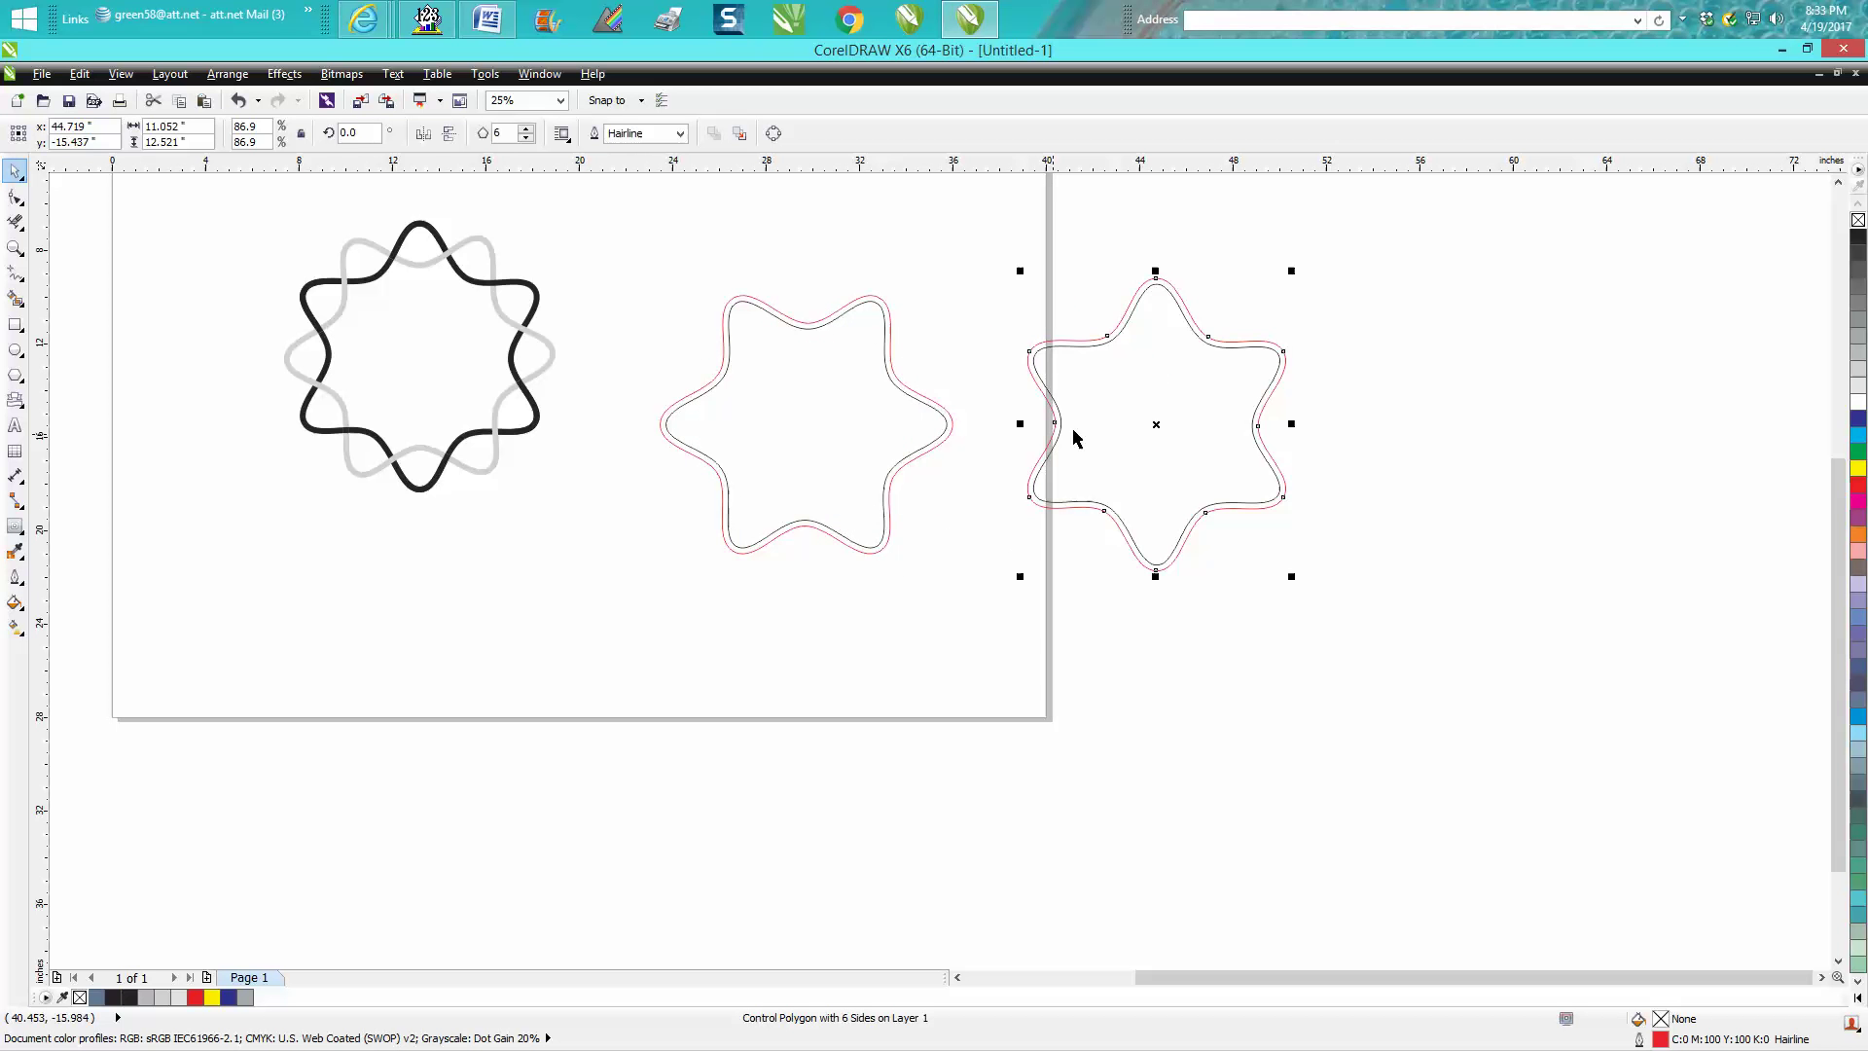
{"action": "key", "text": "Left"}
{"action": "key", "text": "Left"}
{"action": "key", "text": "Left"}
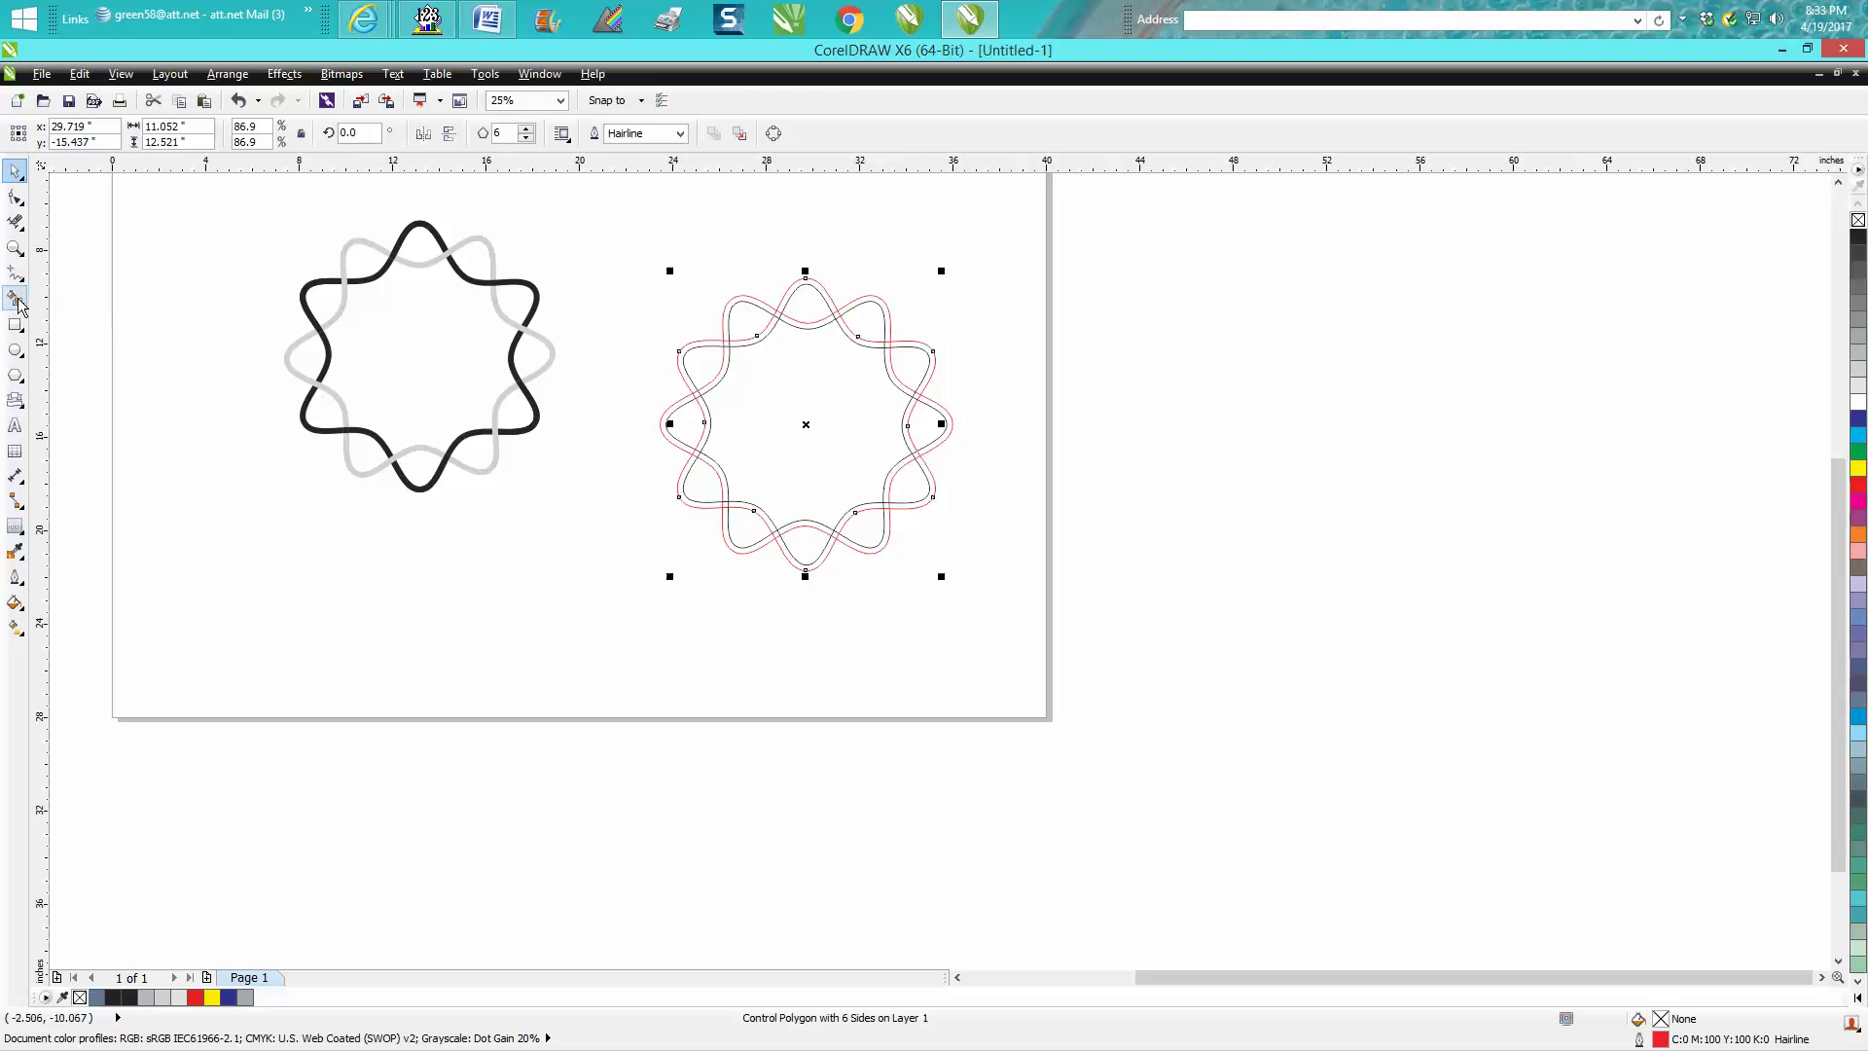
{"action": "left_click", "coordinate": [16, 247]}
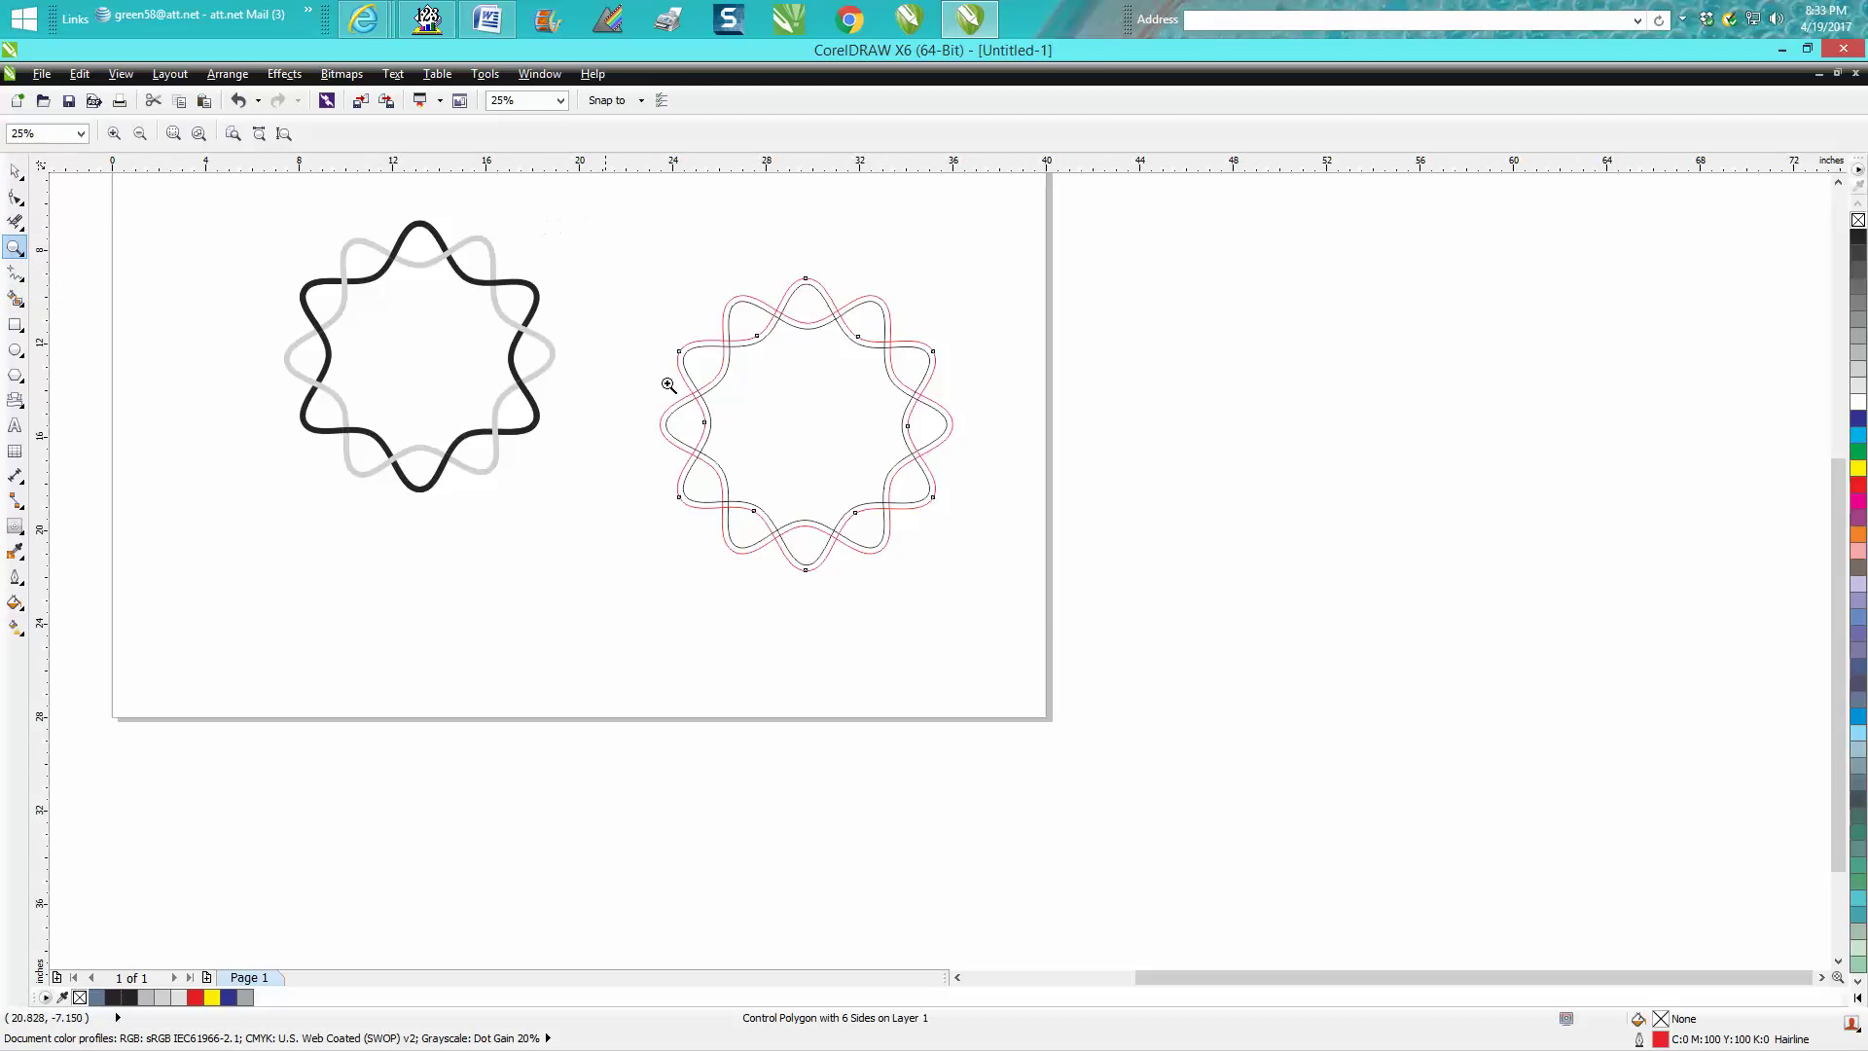
{"action": "left_click_drag", "start_coordinate": [603, 237], "coordinate": [1189, 681]}
Set the Smart Fill colour to black and fill the band from the upper left across the top.
{"action": "left_click", "coordinate": [16, 300]}
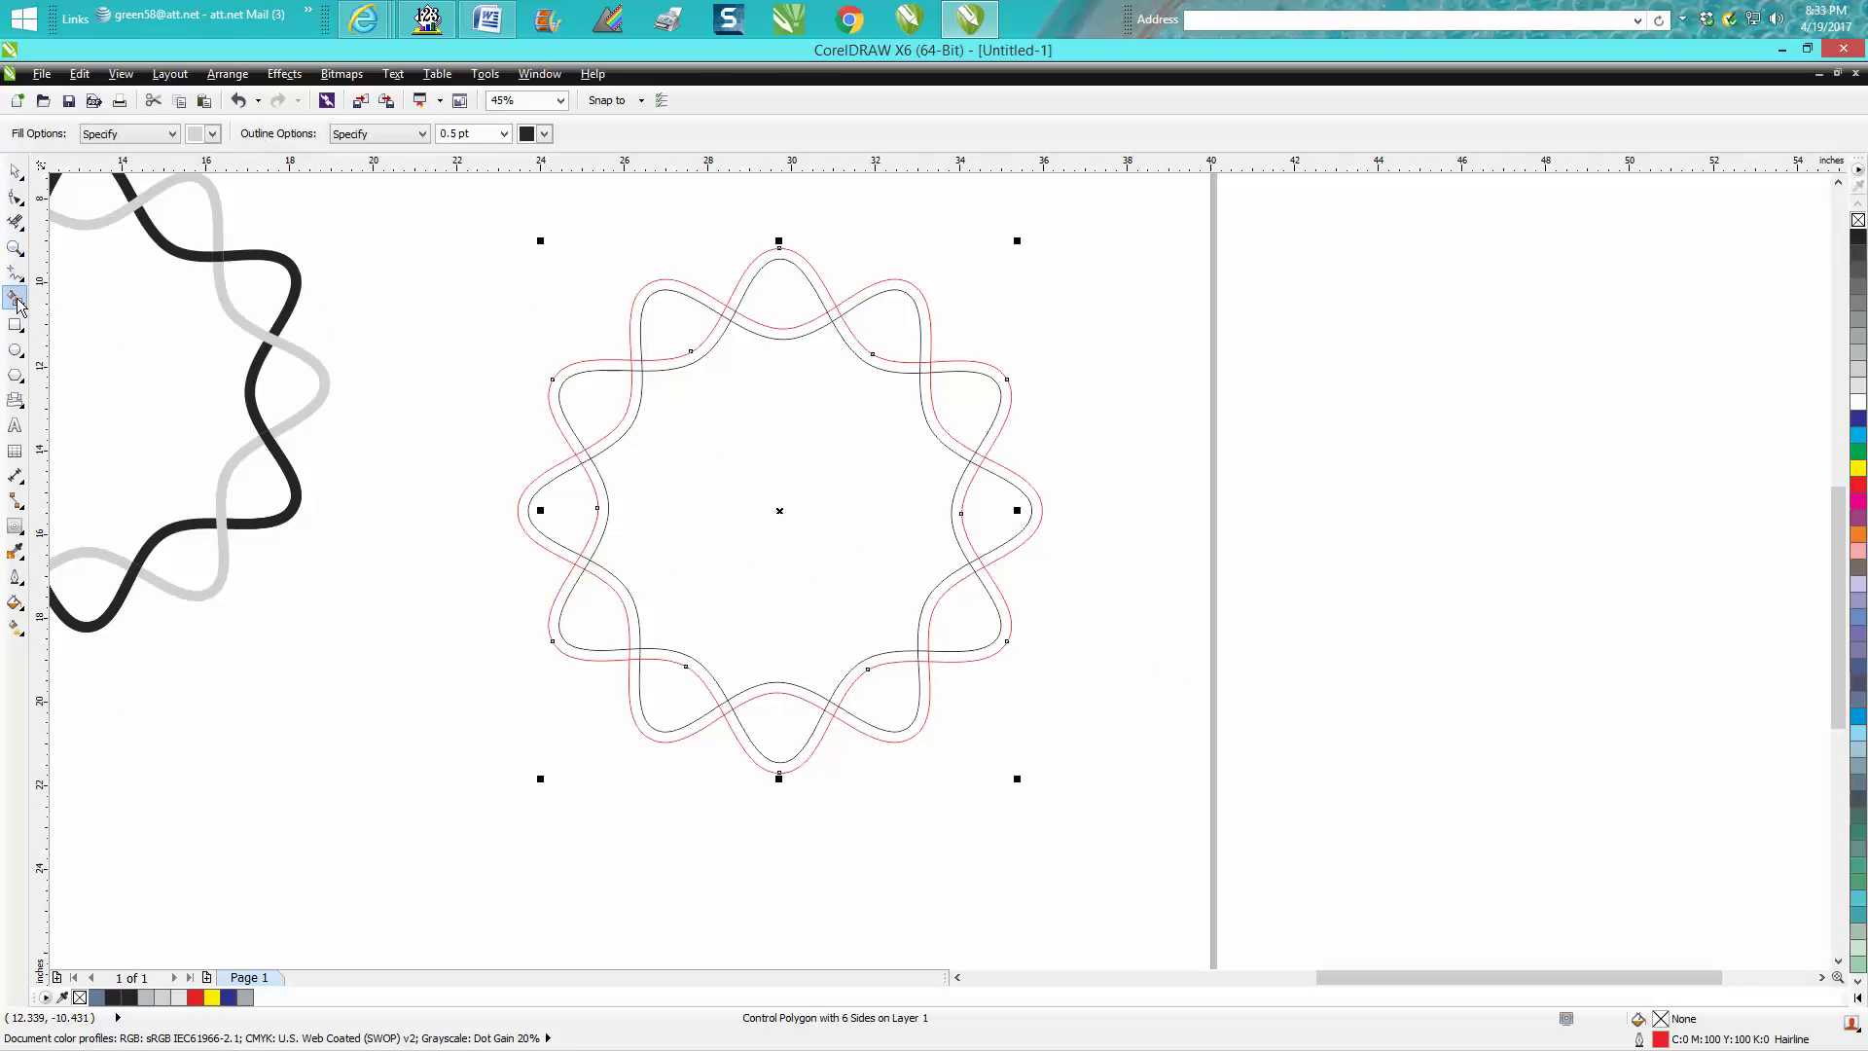
{"action": "left_click", "coordinate": [599, 367]}
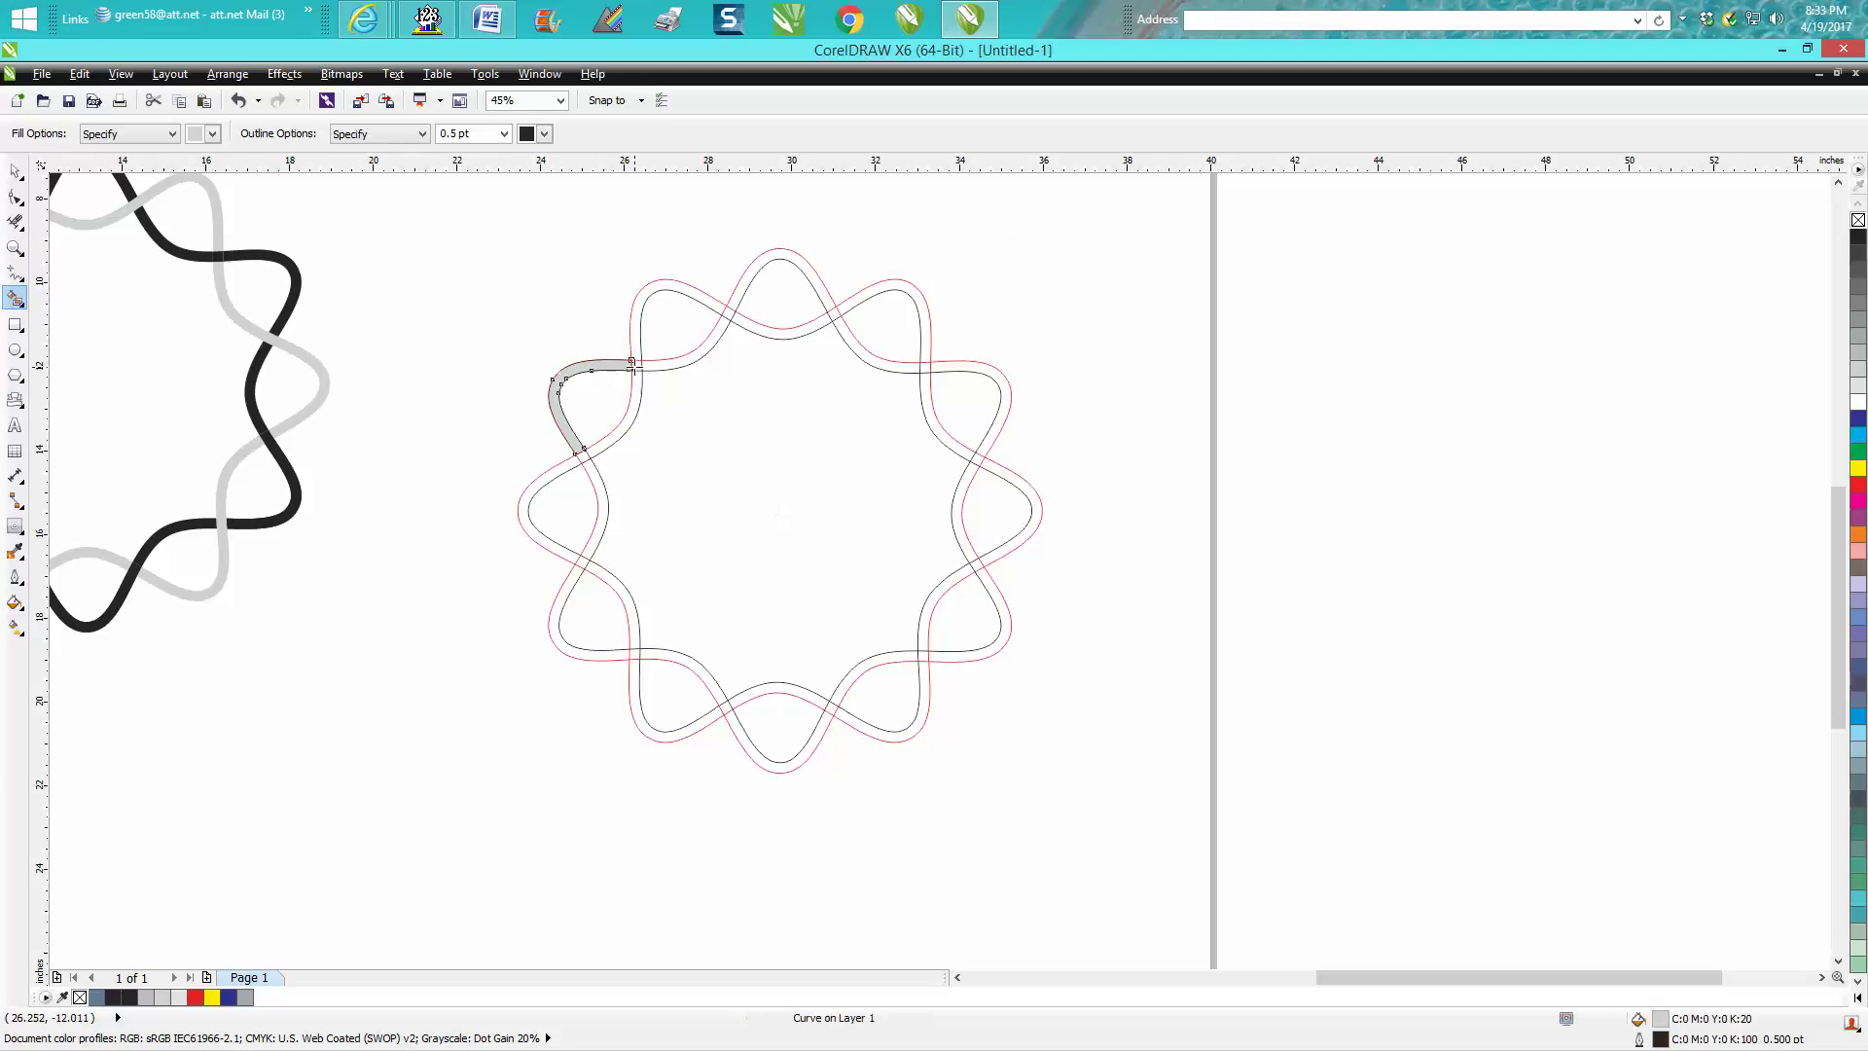
{"action": "left_click", "coordinate": [213, 134]}
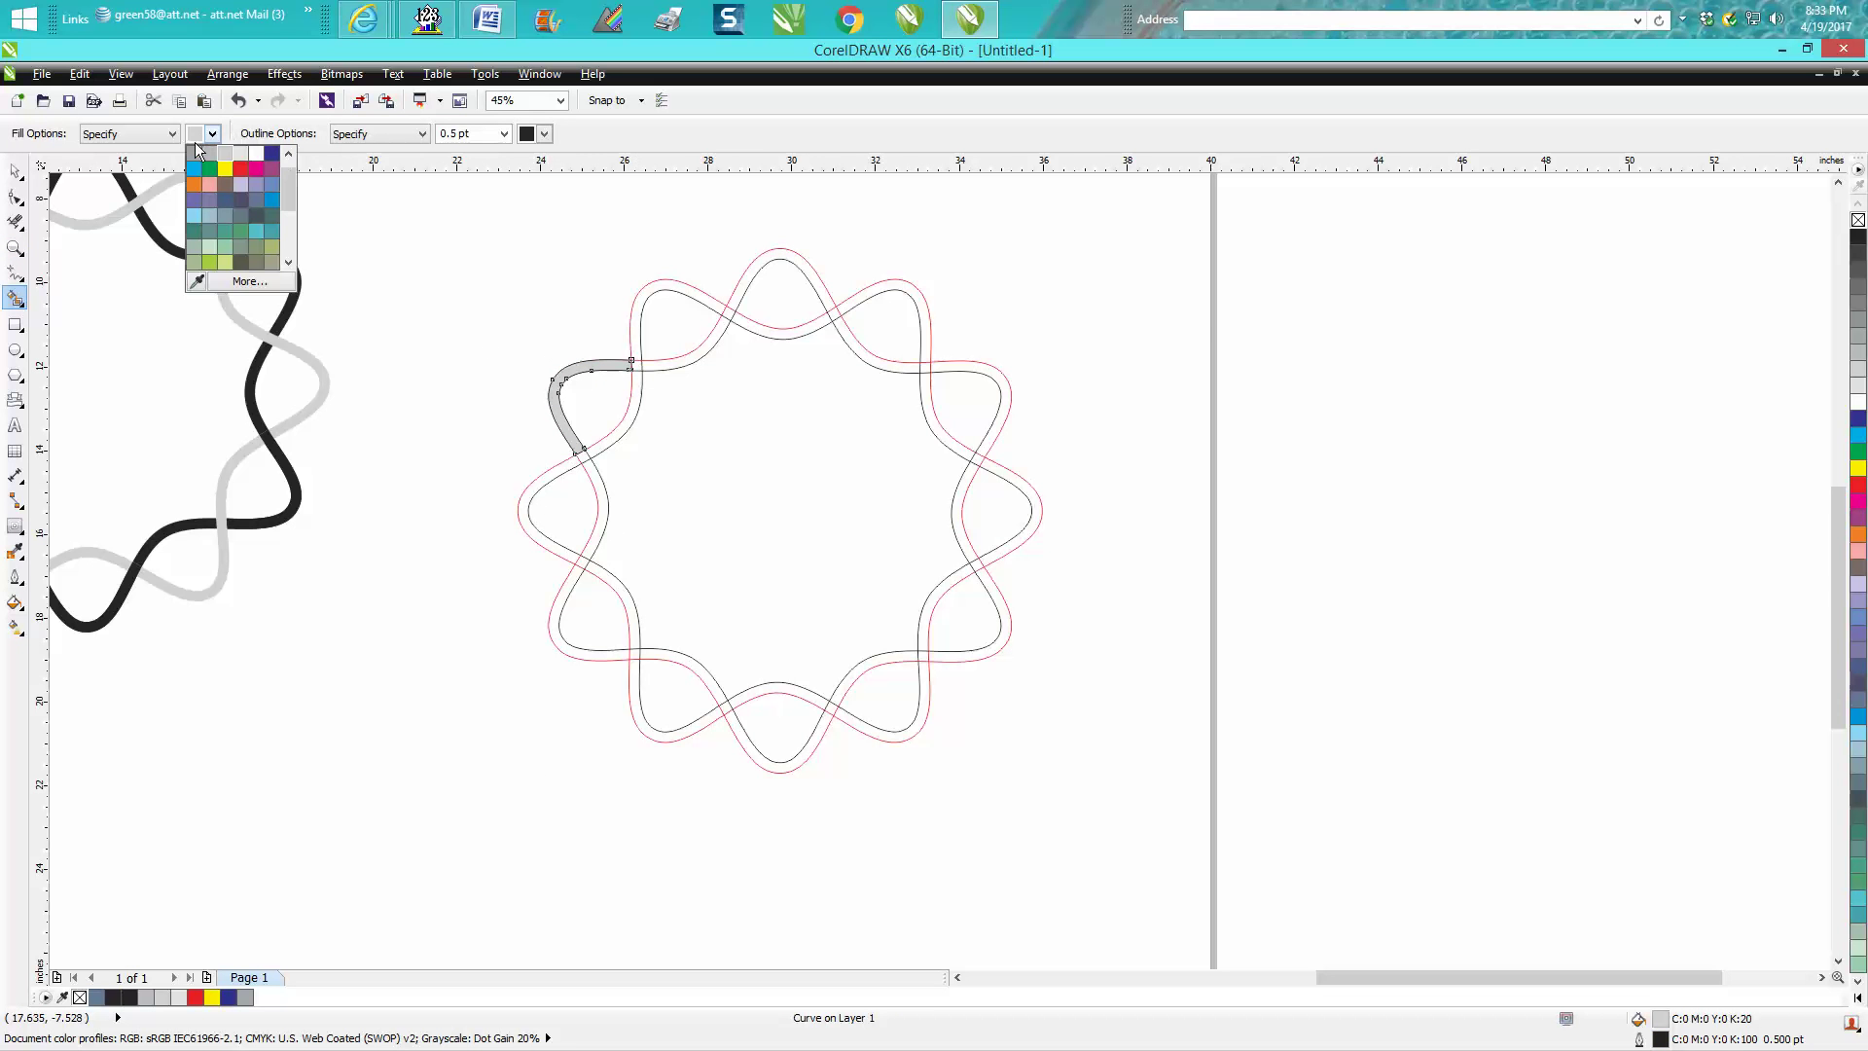
{"action": "left_click", "coordinate": [288, 153]}
{"action": "left_click", "coordinate": [193, 153]}
{"action": "left_click", "coordinate": [567, 432]}
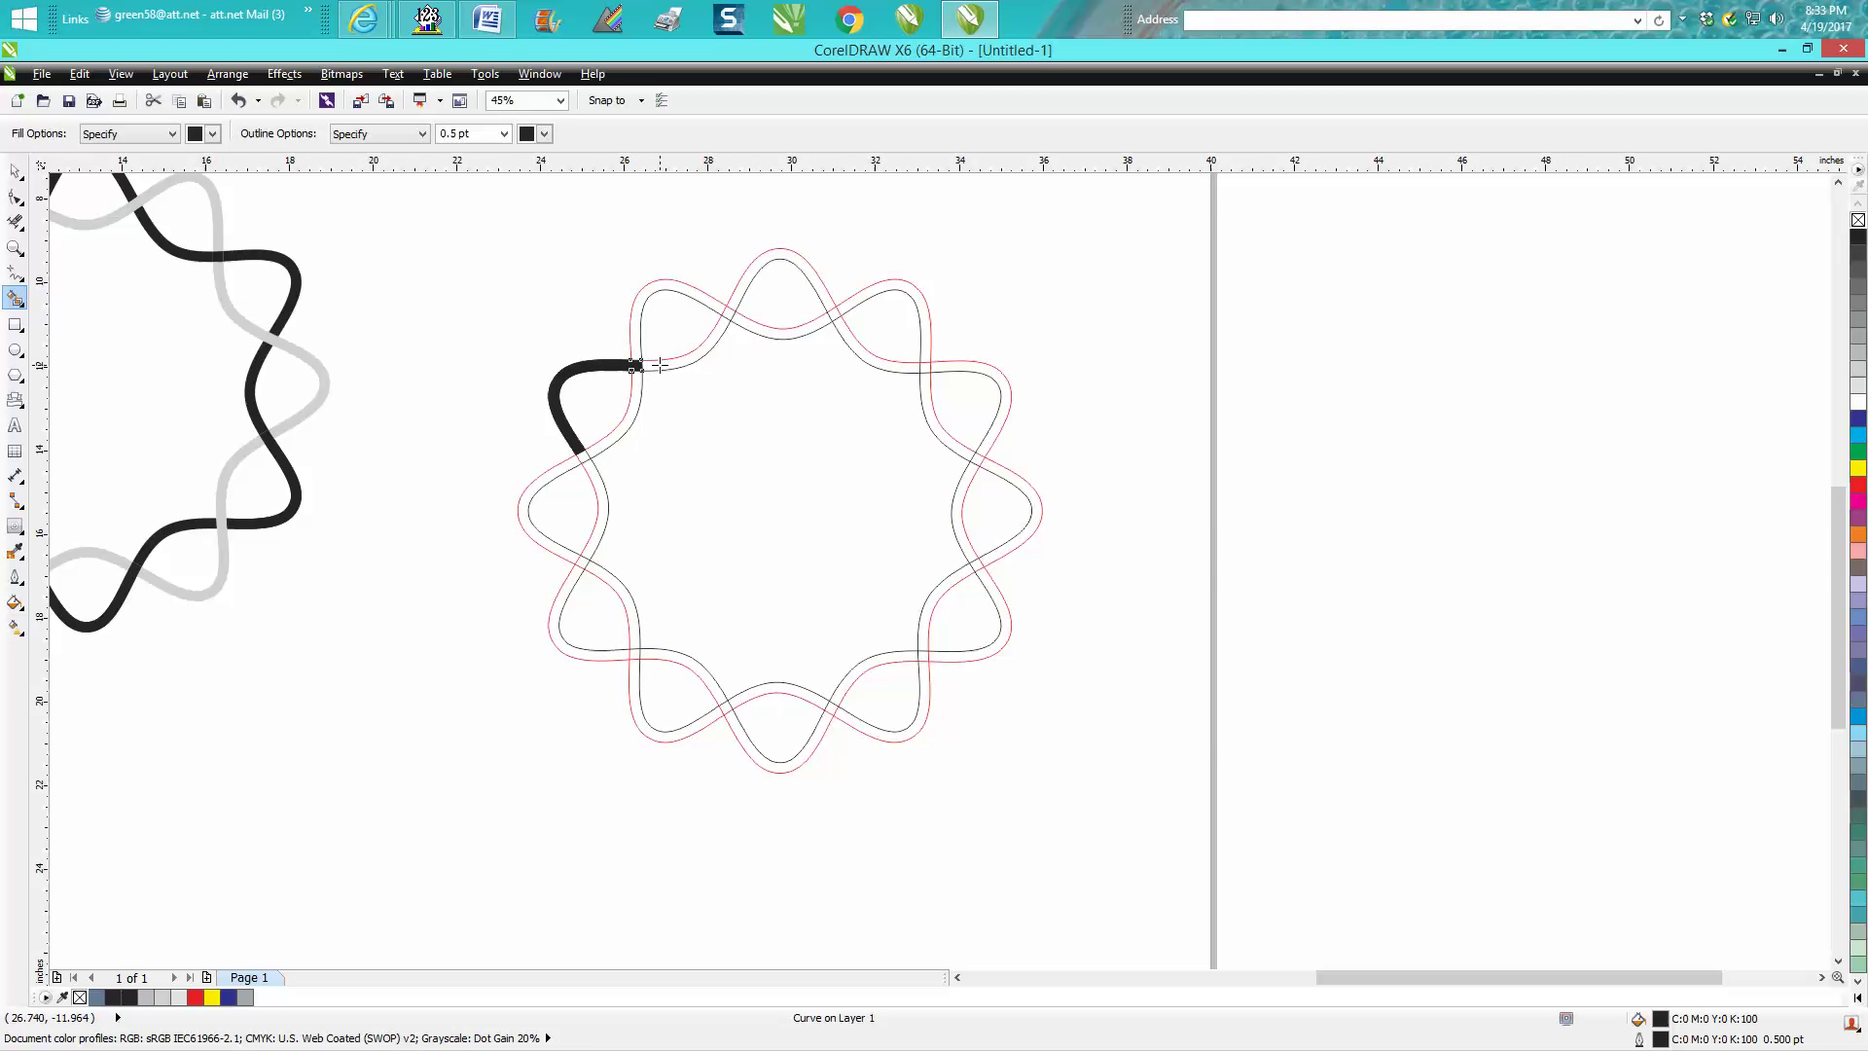
{"action": "left_click", "coordinate": [661, 365]}
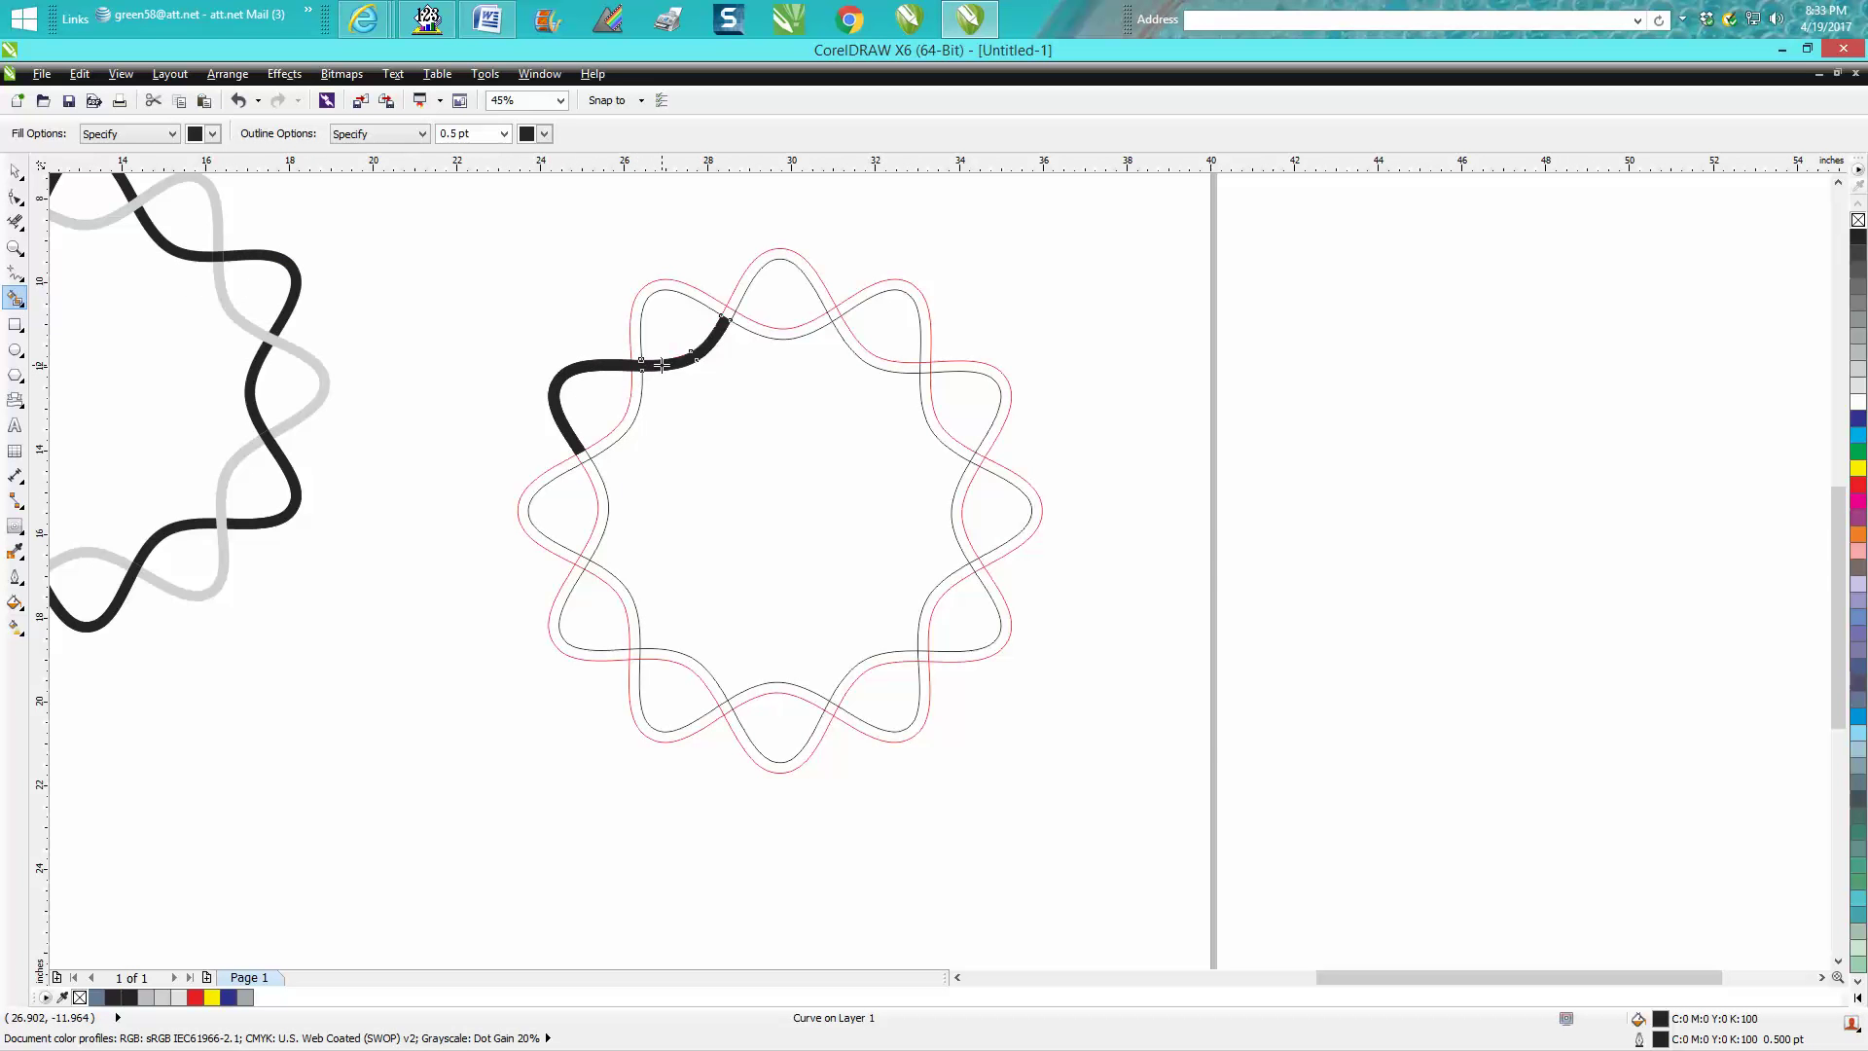
{"action": "left_click", "coordinate": [739, 293]}
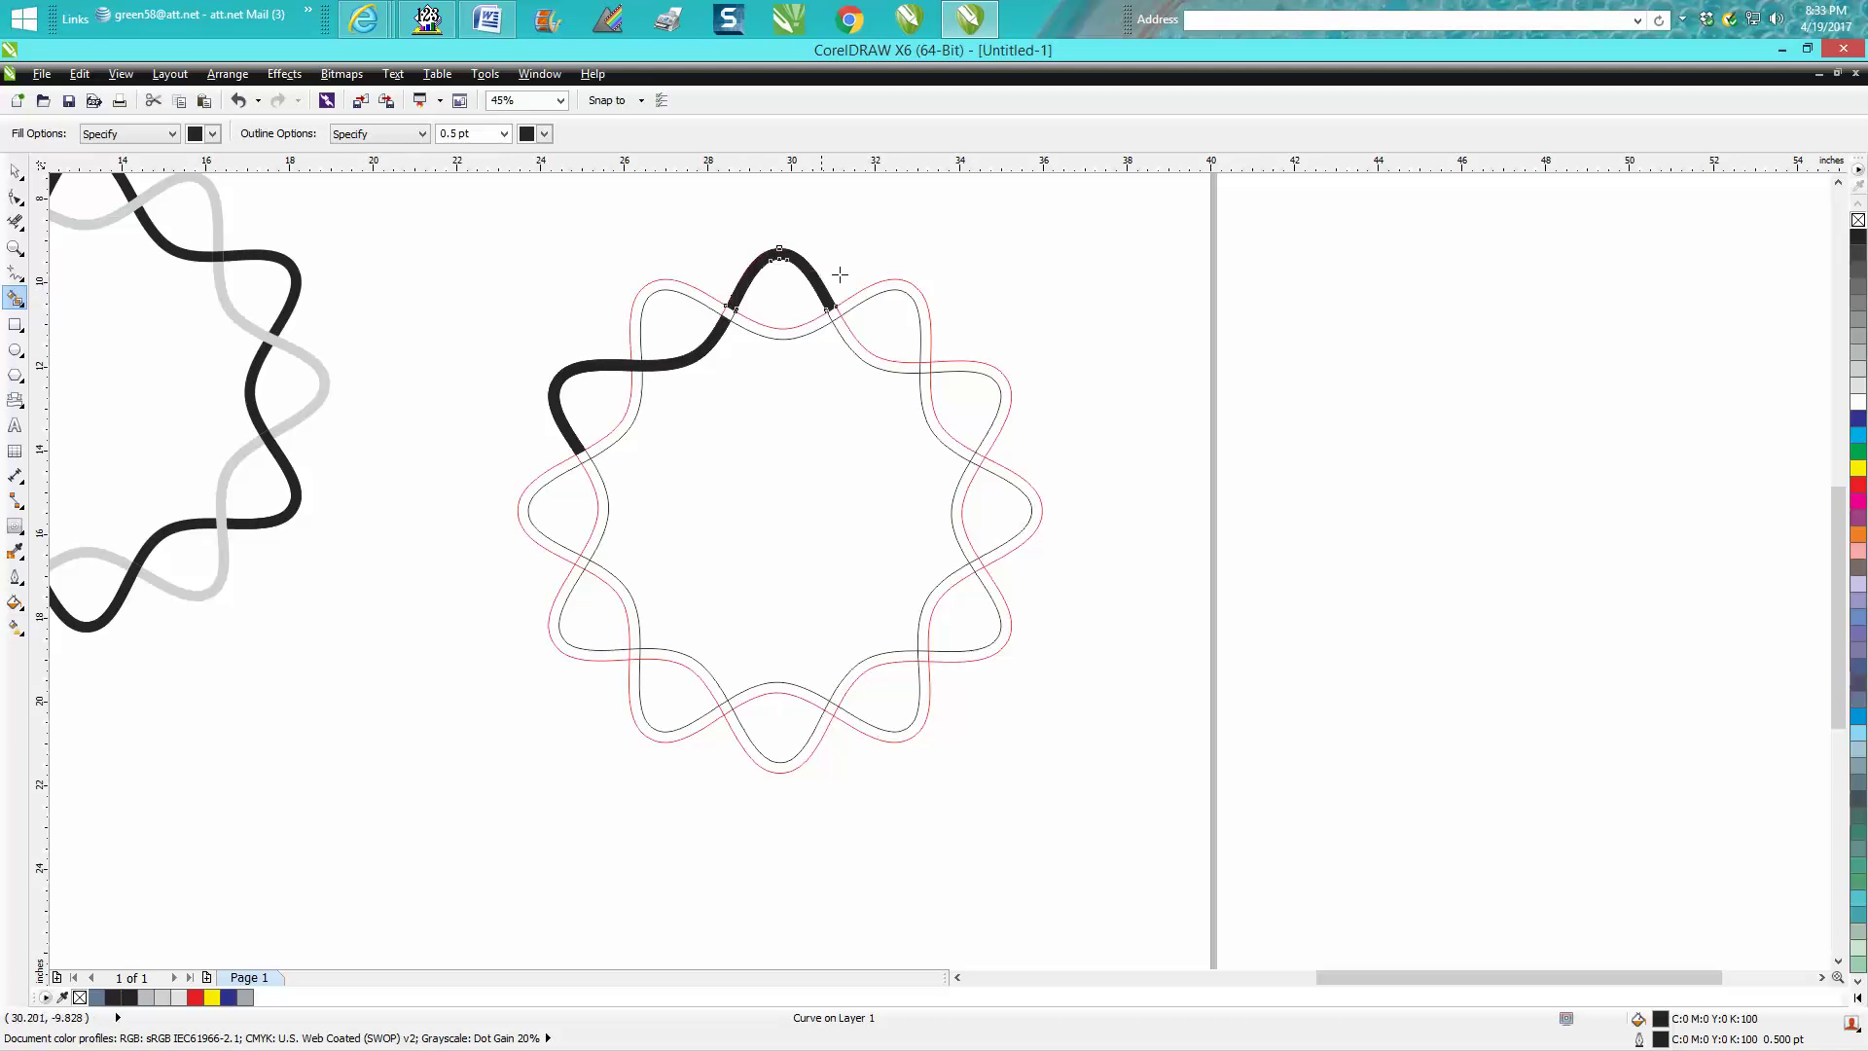
{"action": "left_click", "coordinate": [856, 345]}
Continue filling the band black down the right side, across the bottom, and up the left.
{"action": "left_click", "coordinate": [978, 372]}
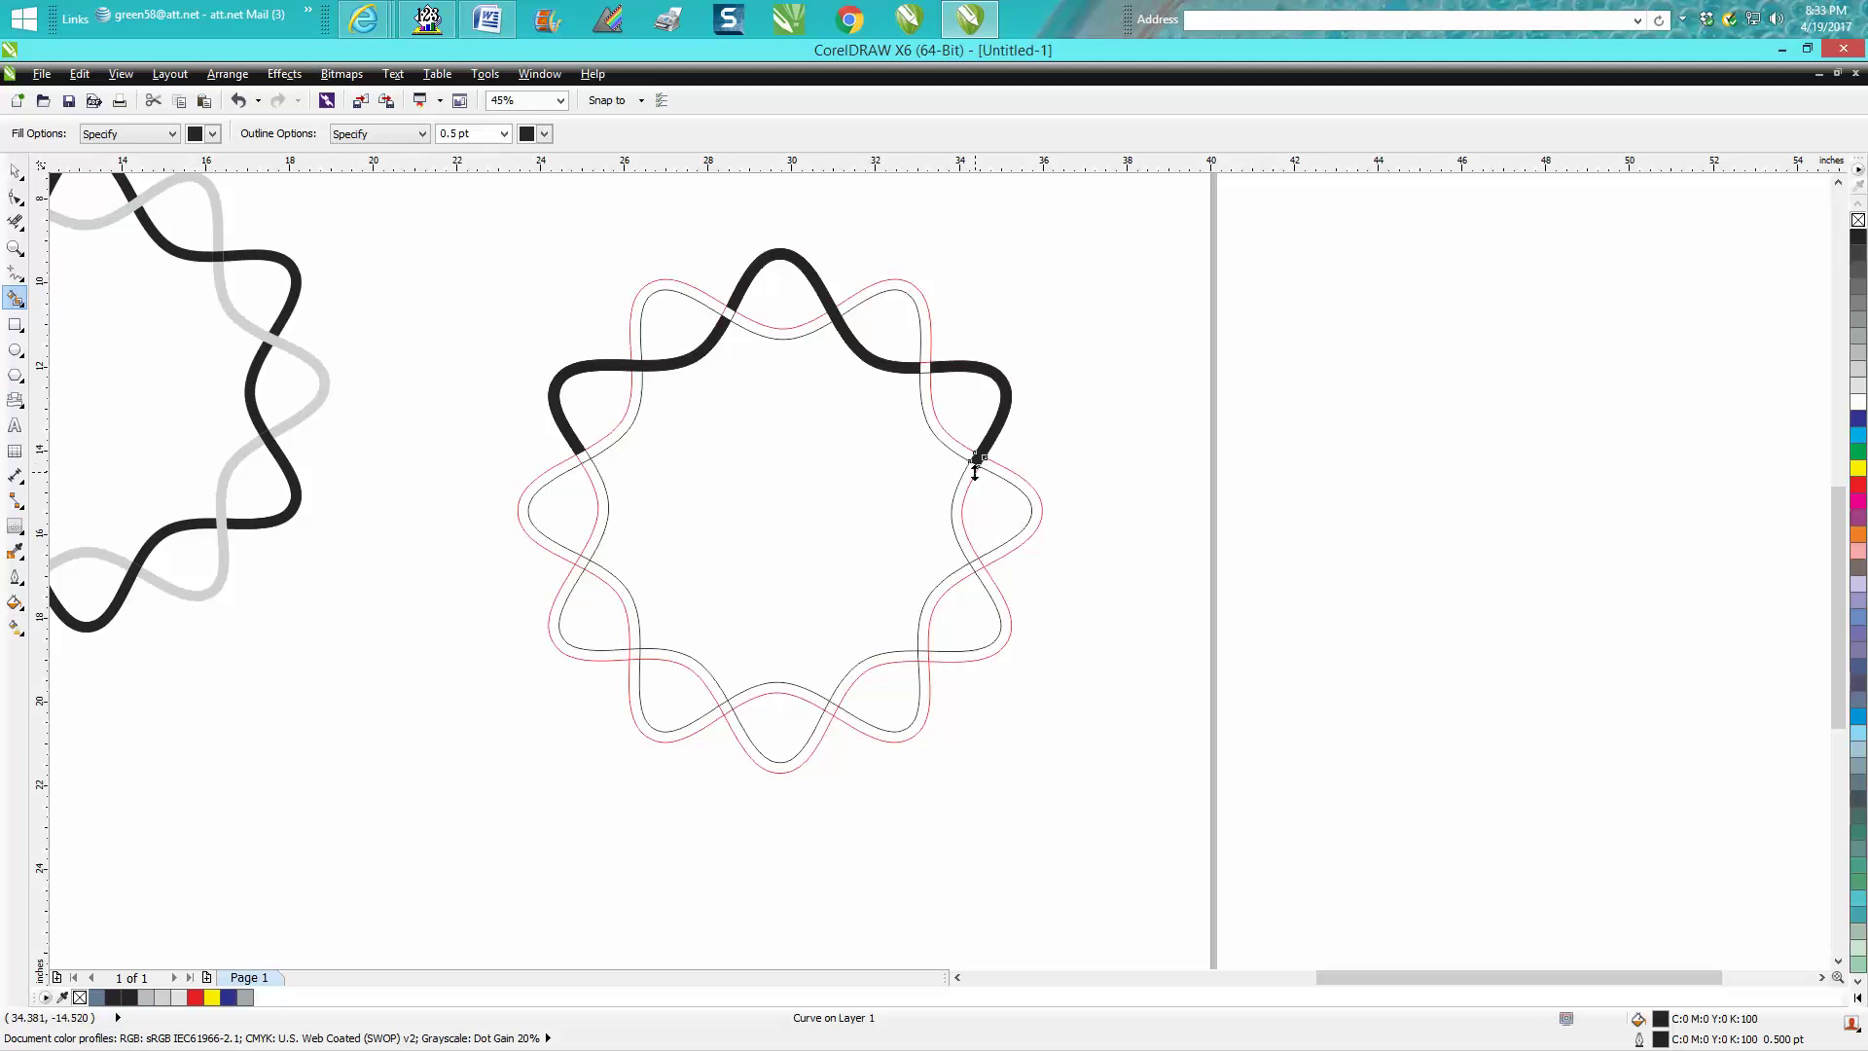
{"action": "left_click", "coordinate": [964, 533]}
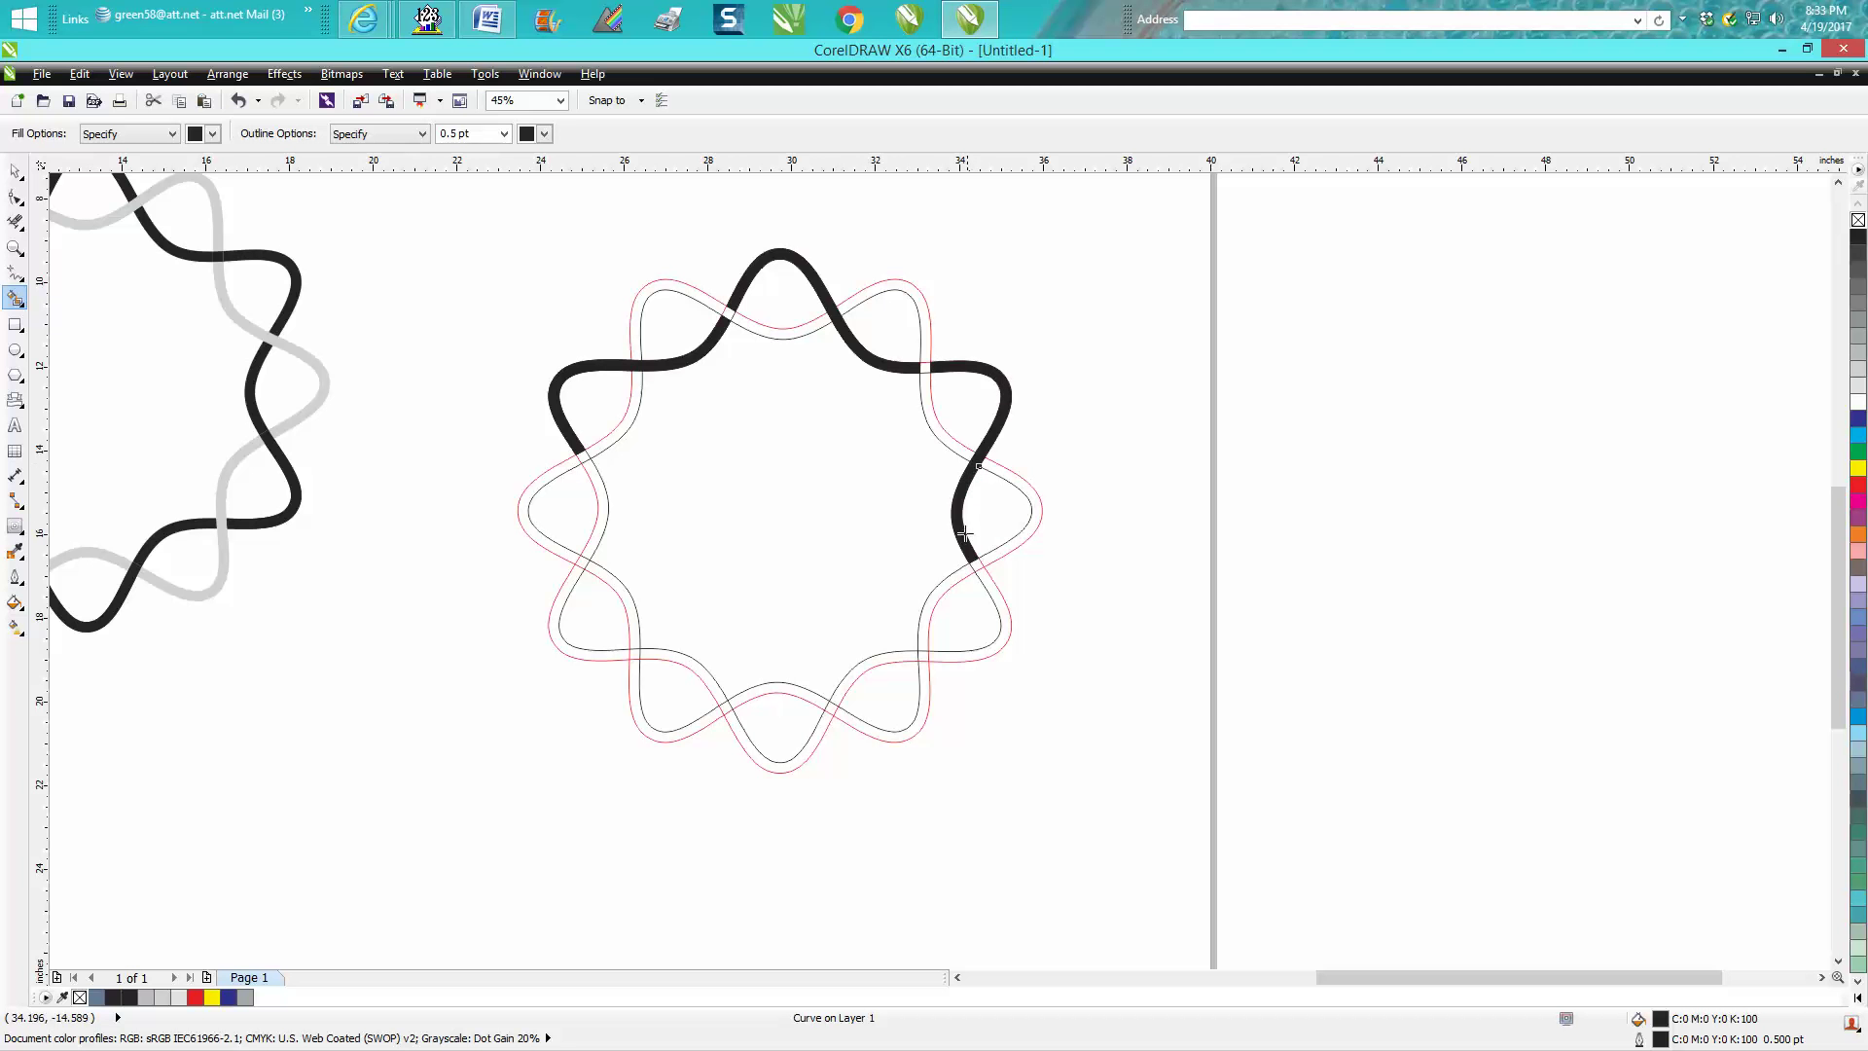
{"action": "left_click", "coordinate": [1005, 615]}
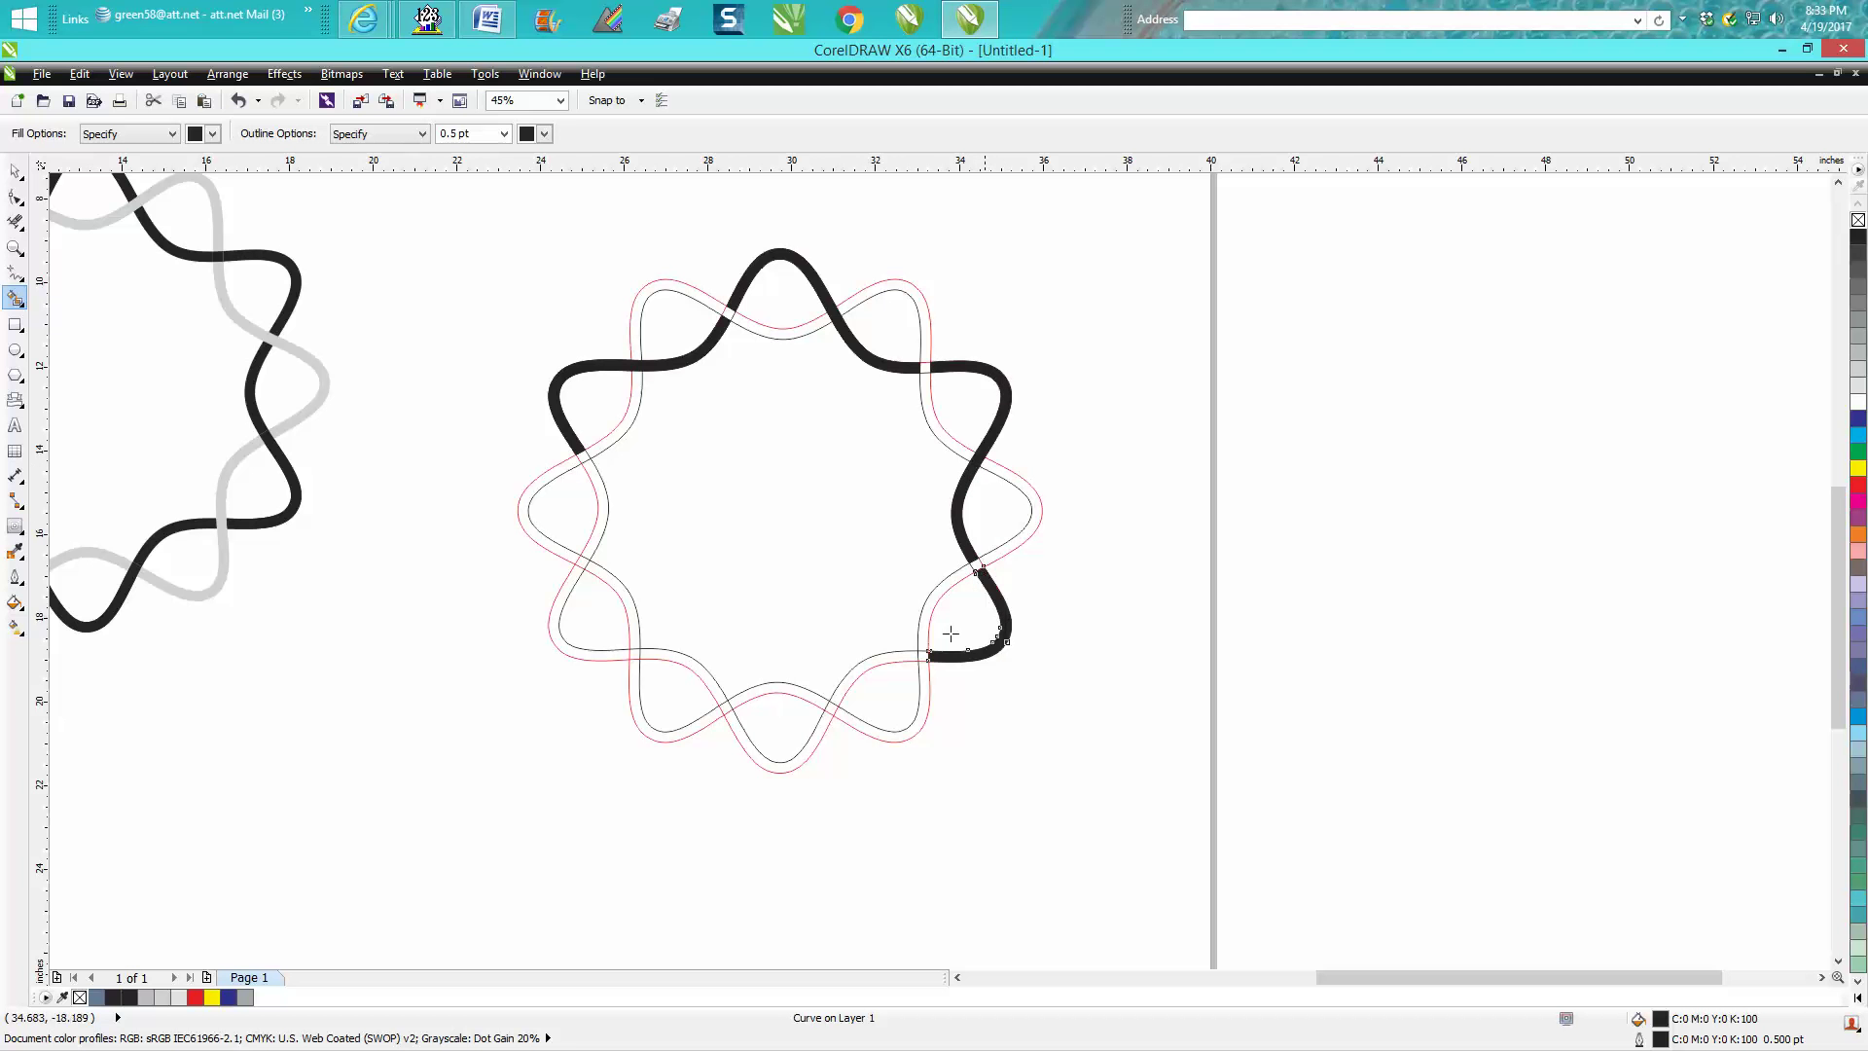
{"action": "left_click", "coordinate": [888, 659]}
{"action": "left_click", "coordinate": [776, 736]}
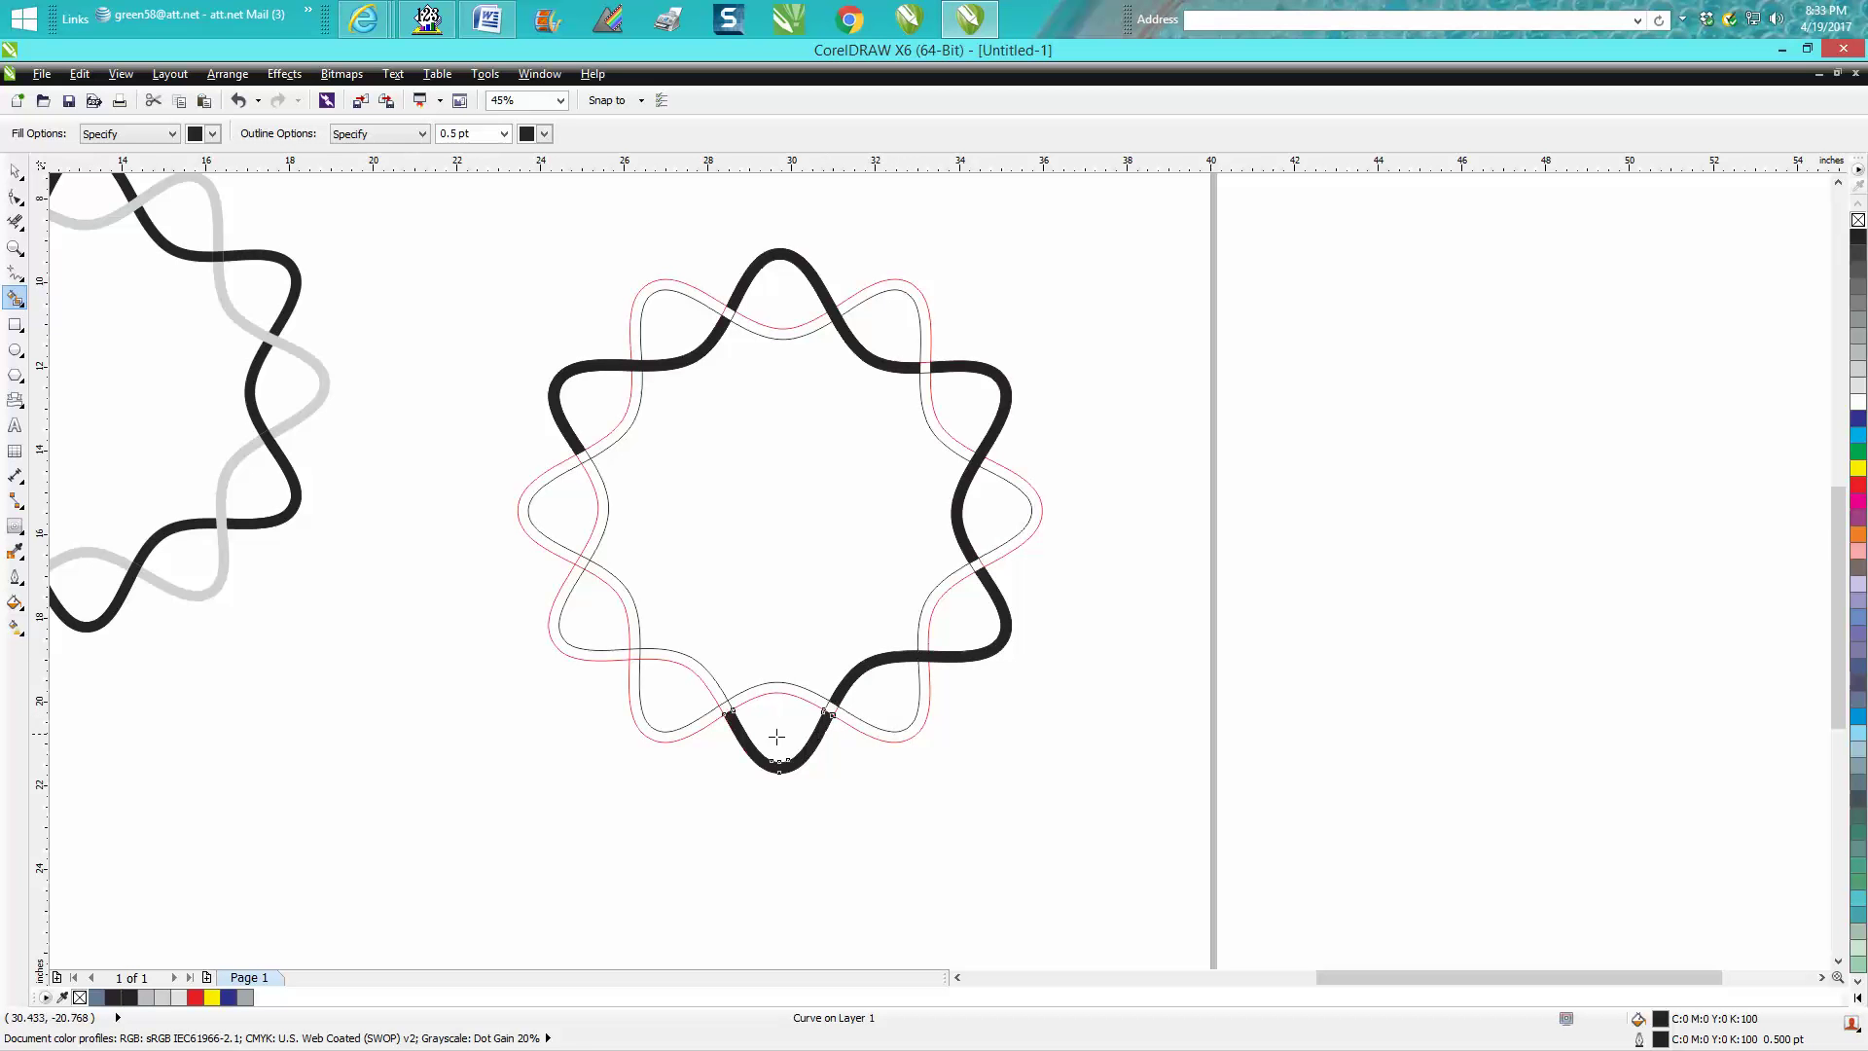
{"action": "left_click", "coordinate": [728, 707]}
{"action": "left_click", "coordinate": [706, 674]}
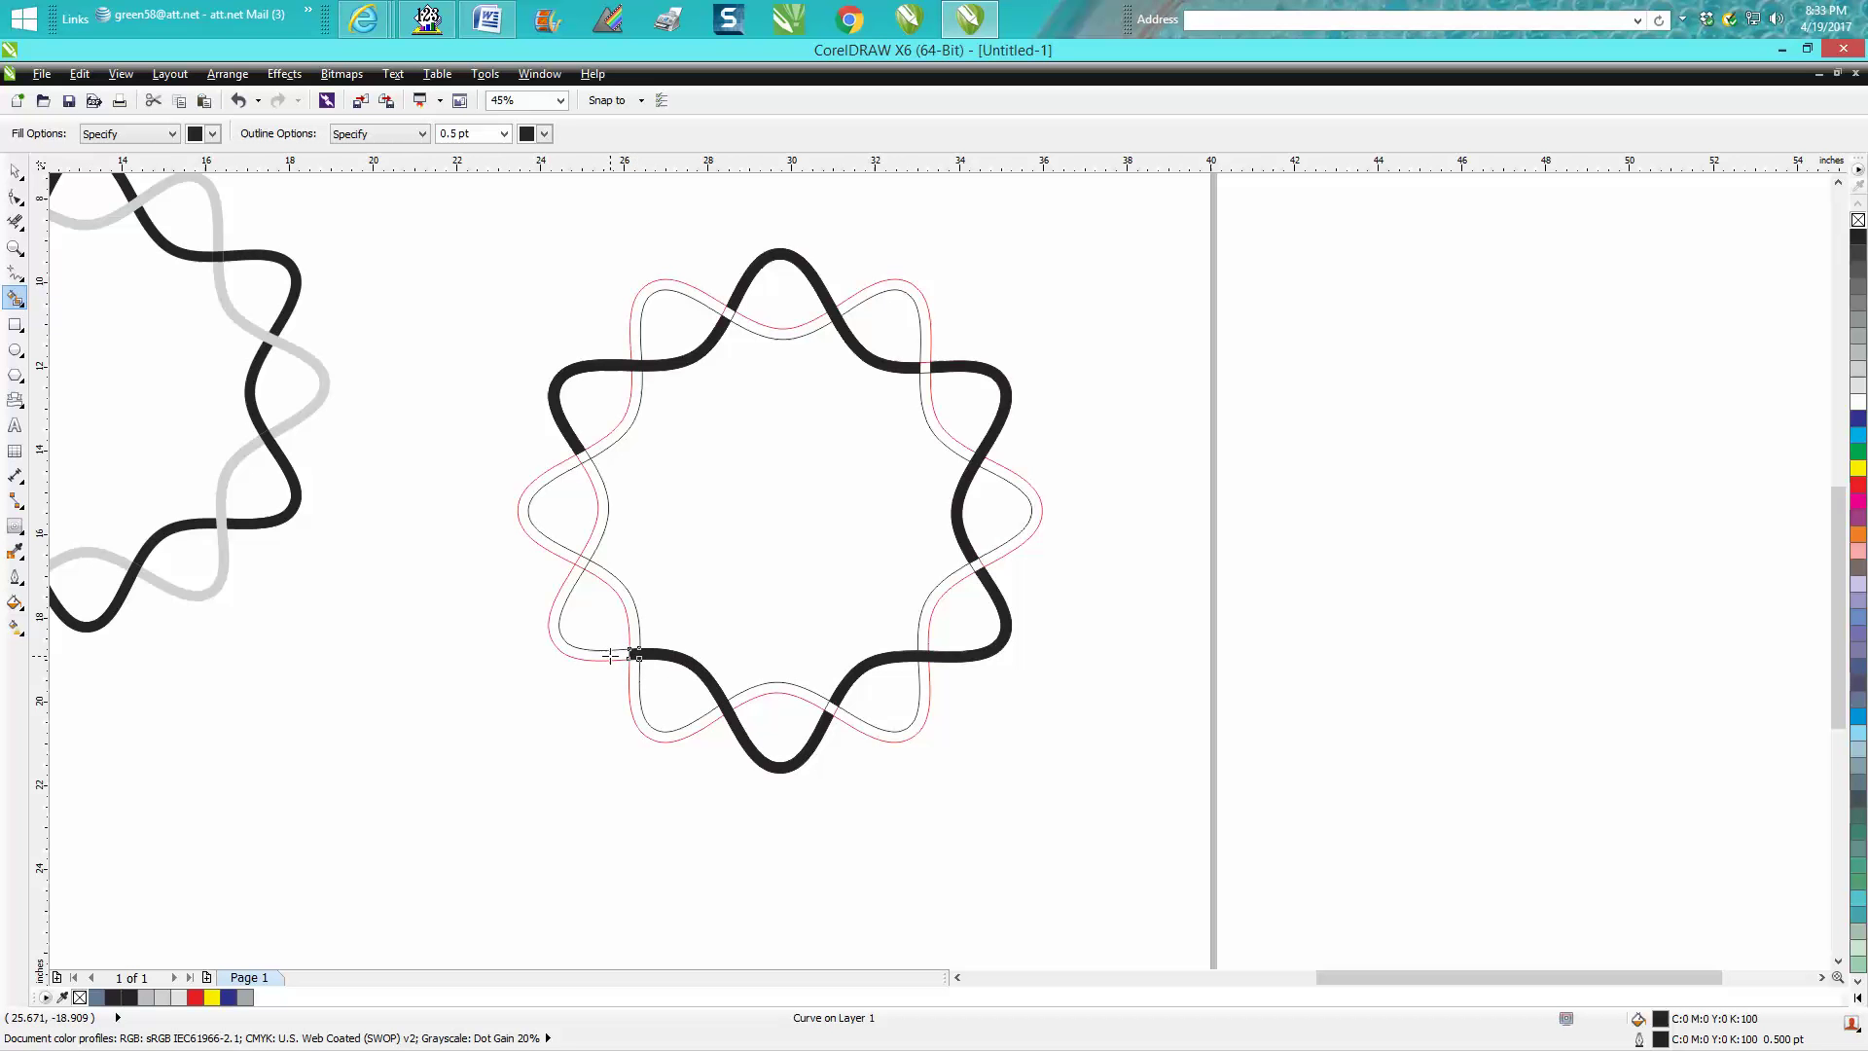
{"action": "left_click", "coordinate": [569, 650]}
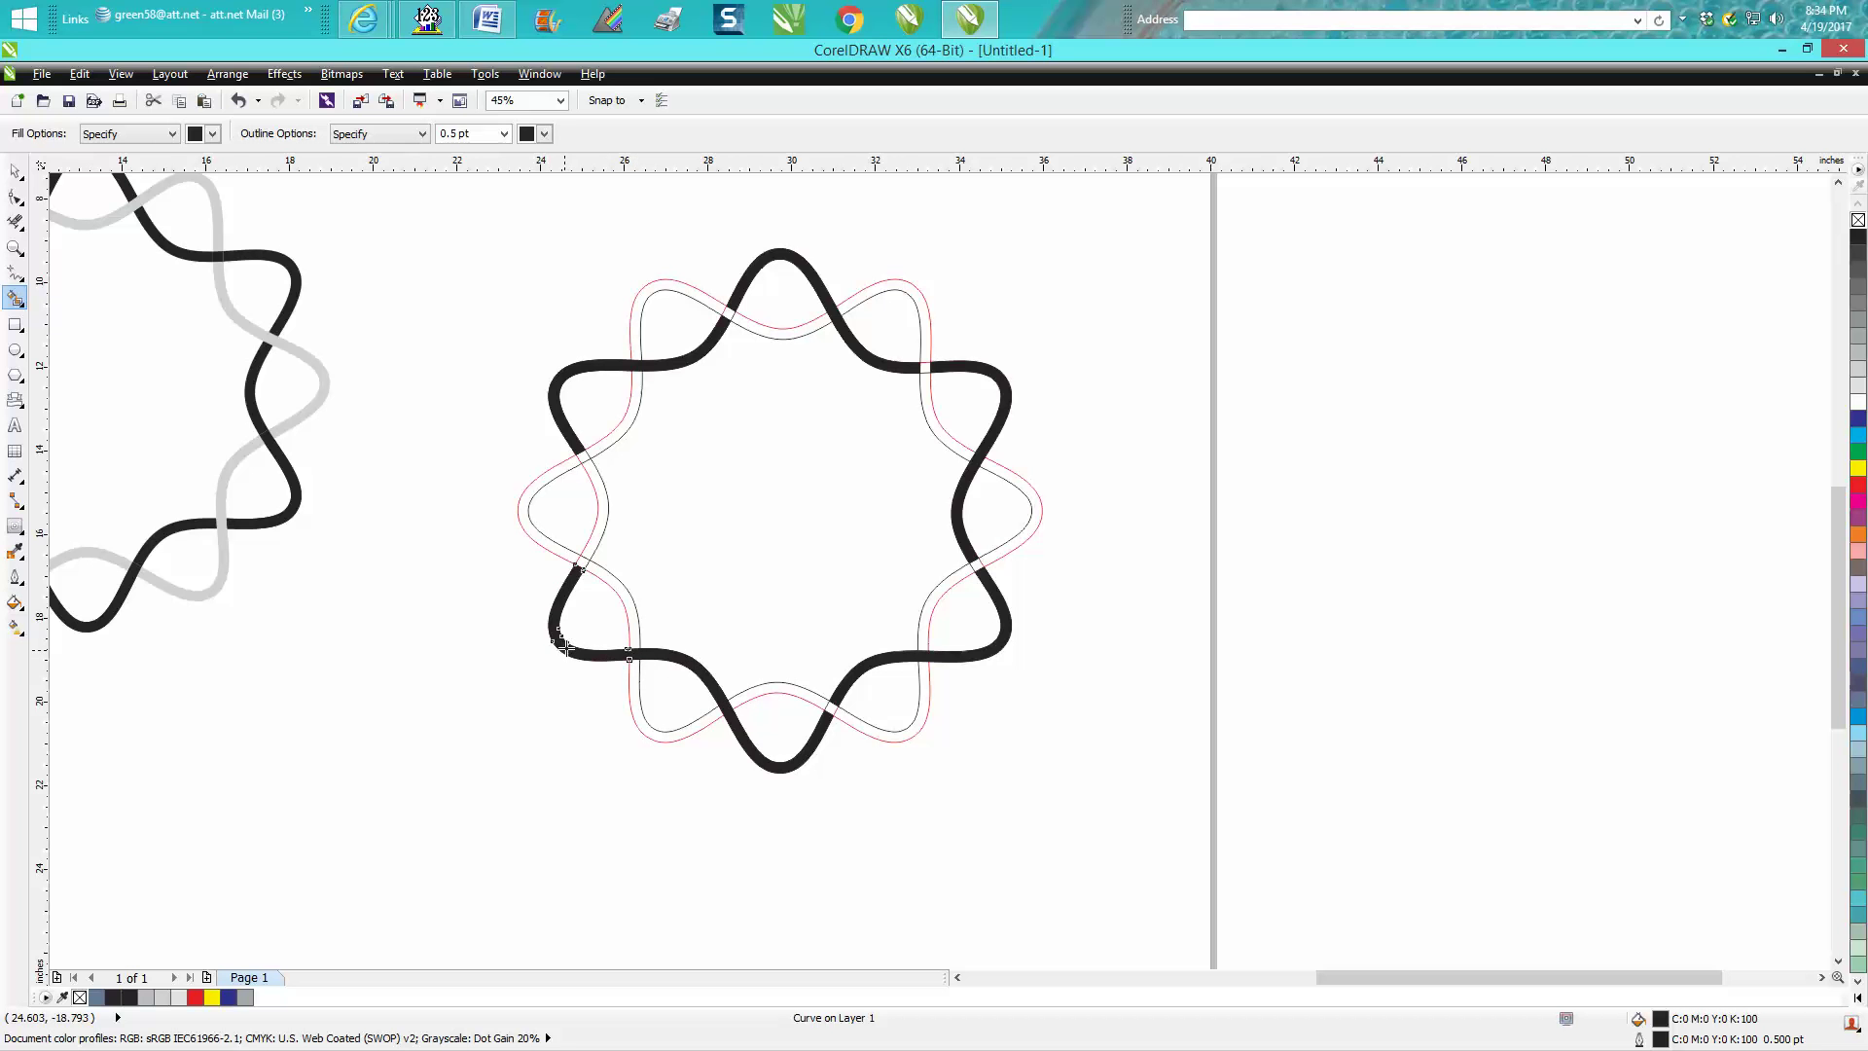
Undo the misplaced fills and refill the bottom-left and left band pieces black.
{"action": "left_click", "coordinate": [237, 101]}
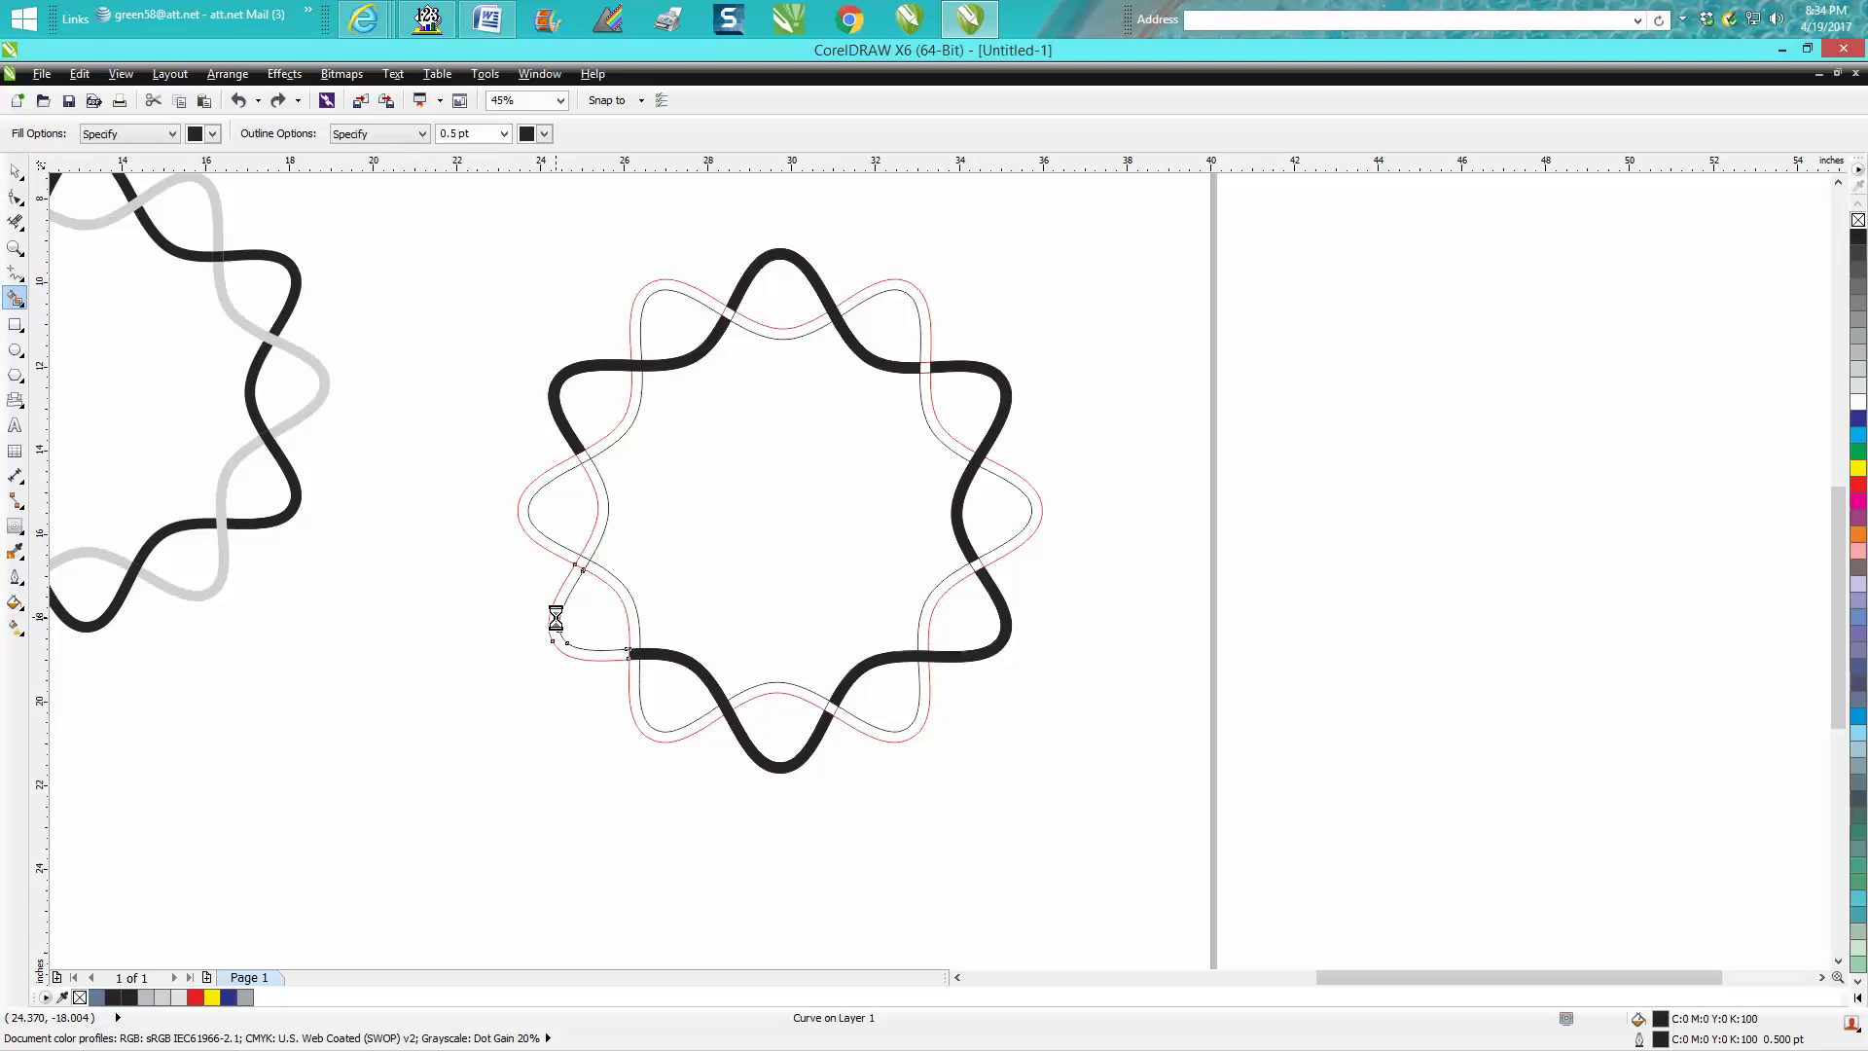
{"action": "left_click", "coordinate": [555, 619]}
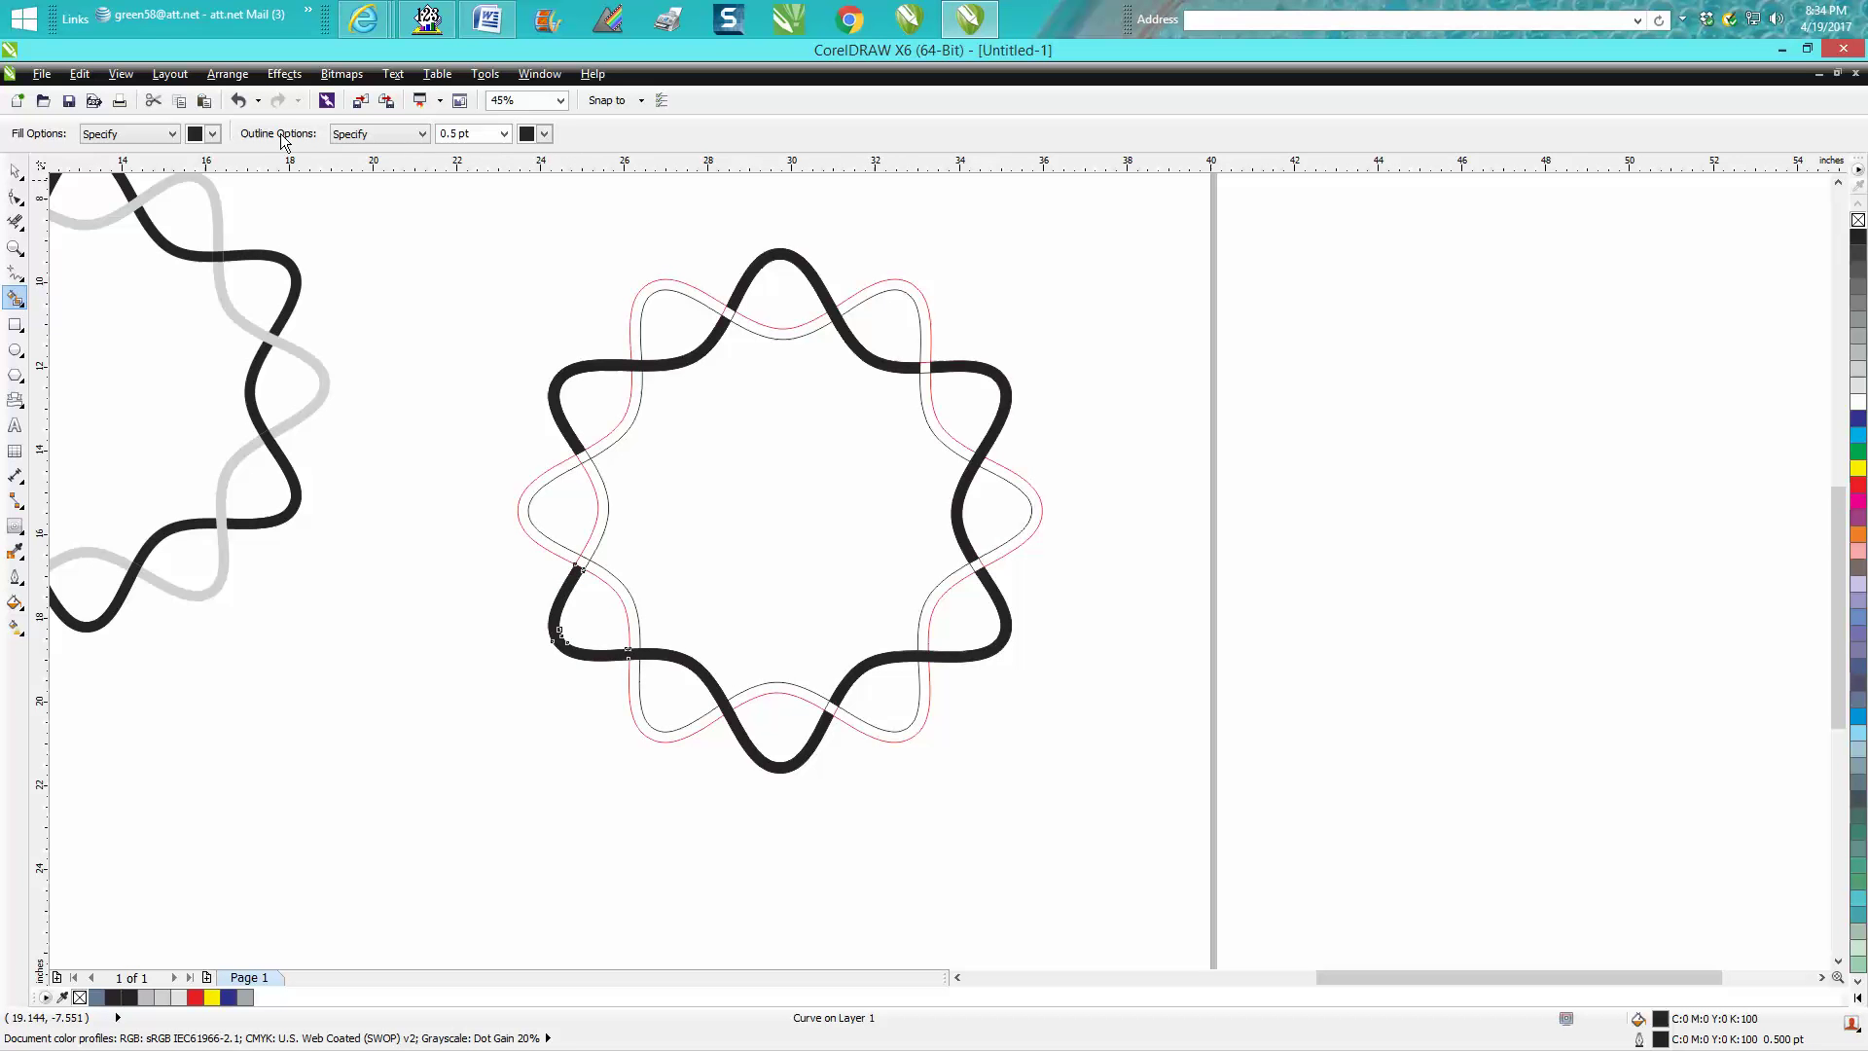
{"action": "left_click", "coordinate": [240, 101]}
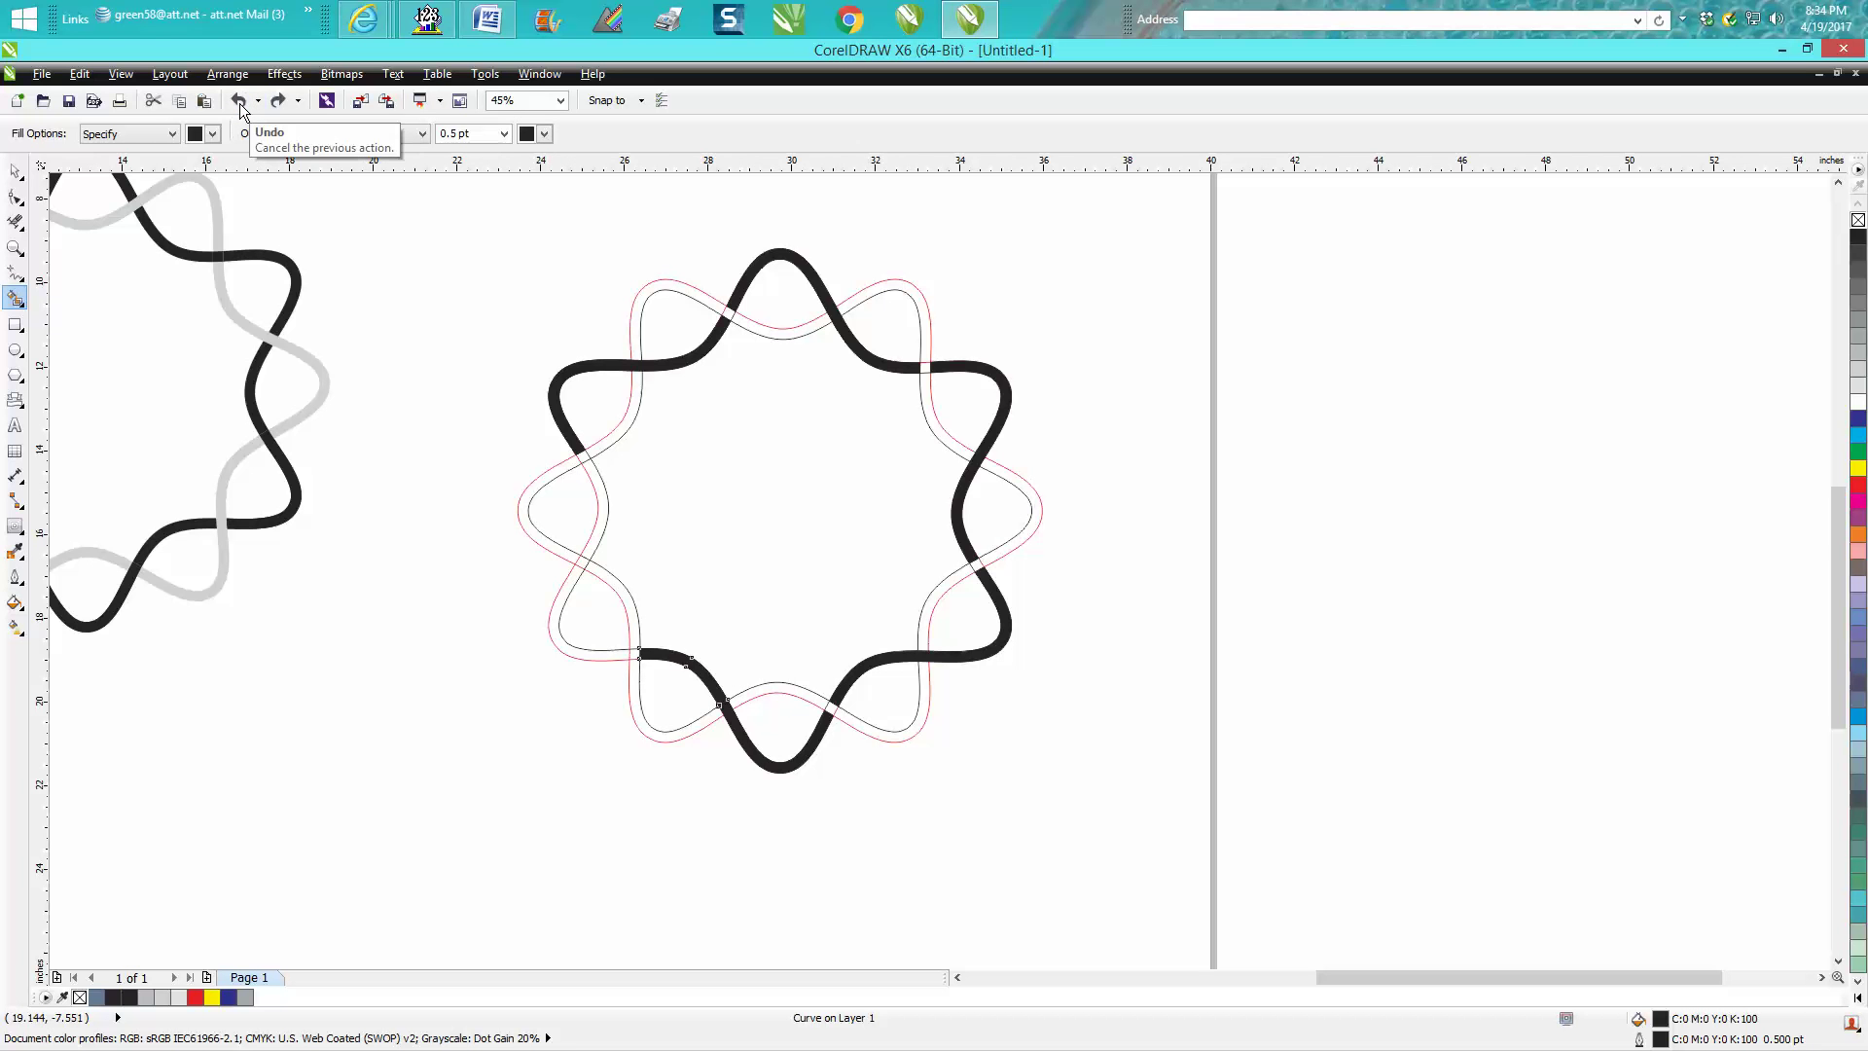
{"action": "left_click", "coordinate": [239, 101]}
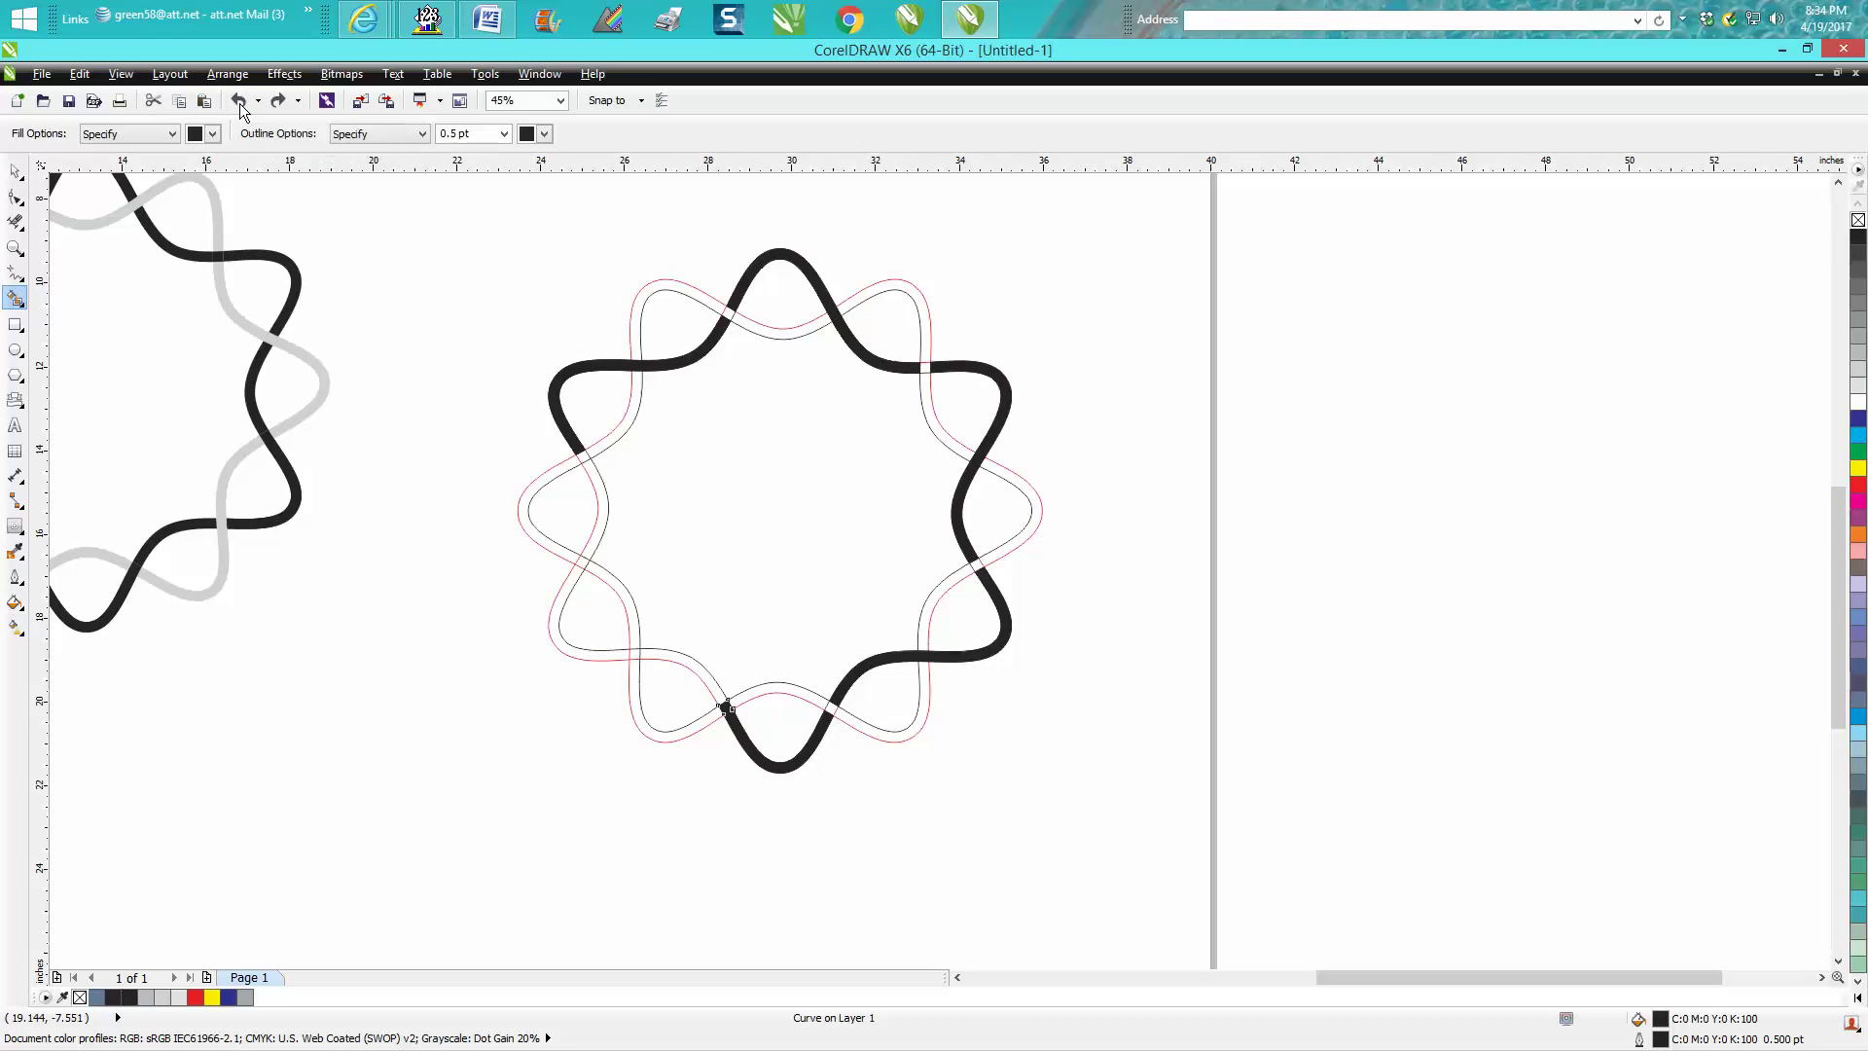
{"action": "left_click", "coordinate": [701, 671]}
{"action": "left_click", "coordinate": [596, 650]}
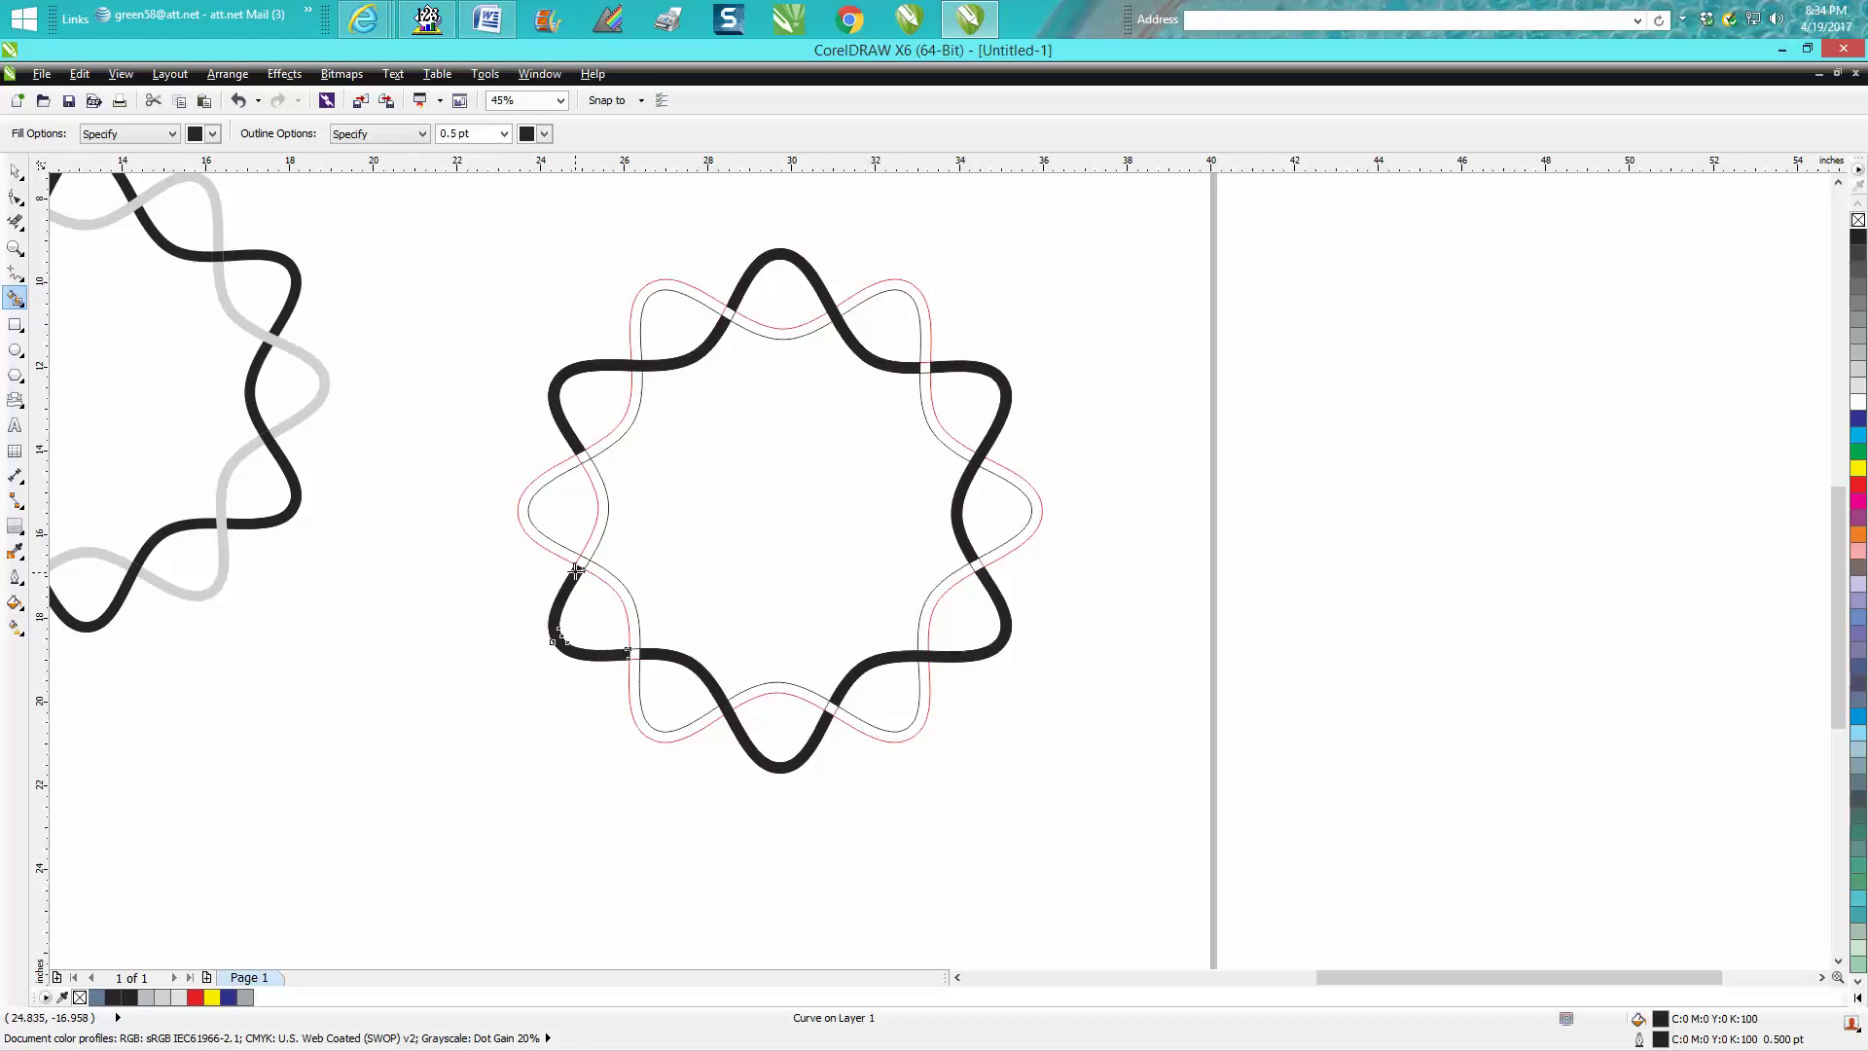
{"action": "left_click", "coordinate": [598, 520]}
Deselect everything on the canvas with the Pick tool.
{"action": "left_click", "coordinate": [16, 171]}
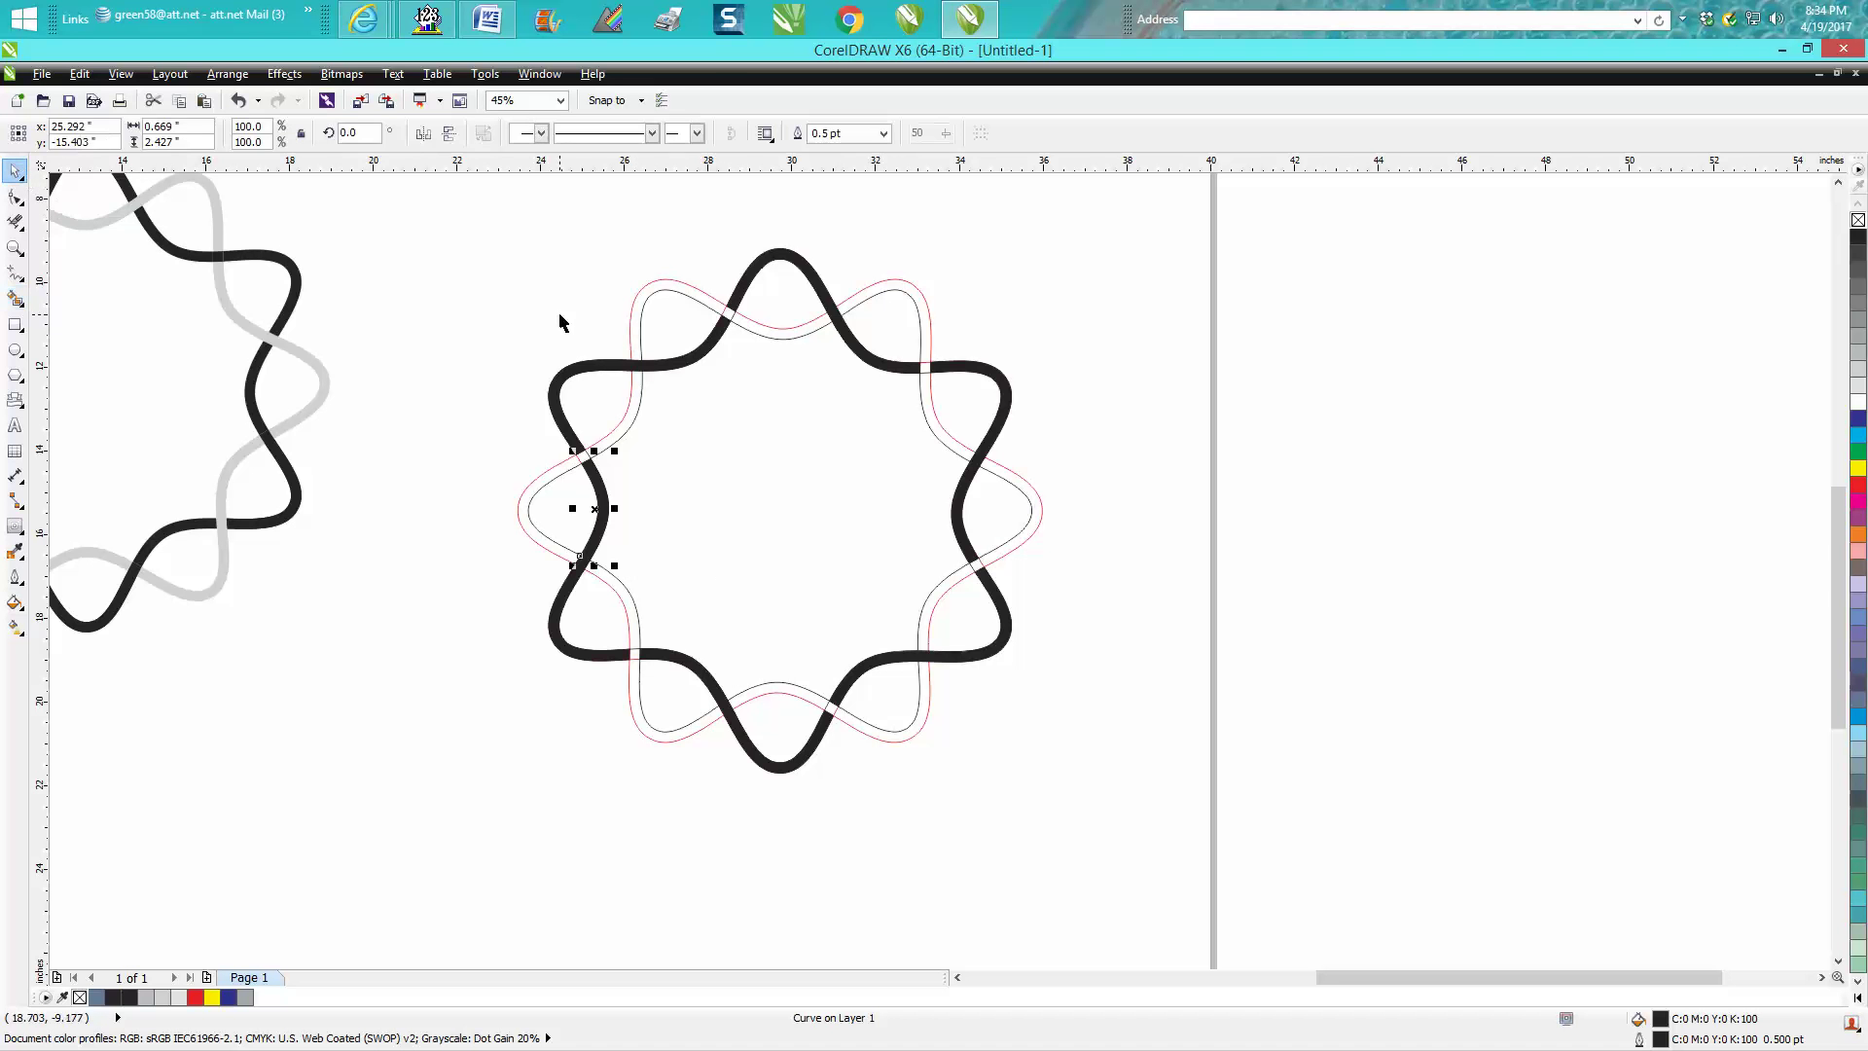
{"action": "left_click", "coordinate": [543, 334]}
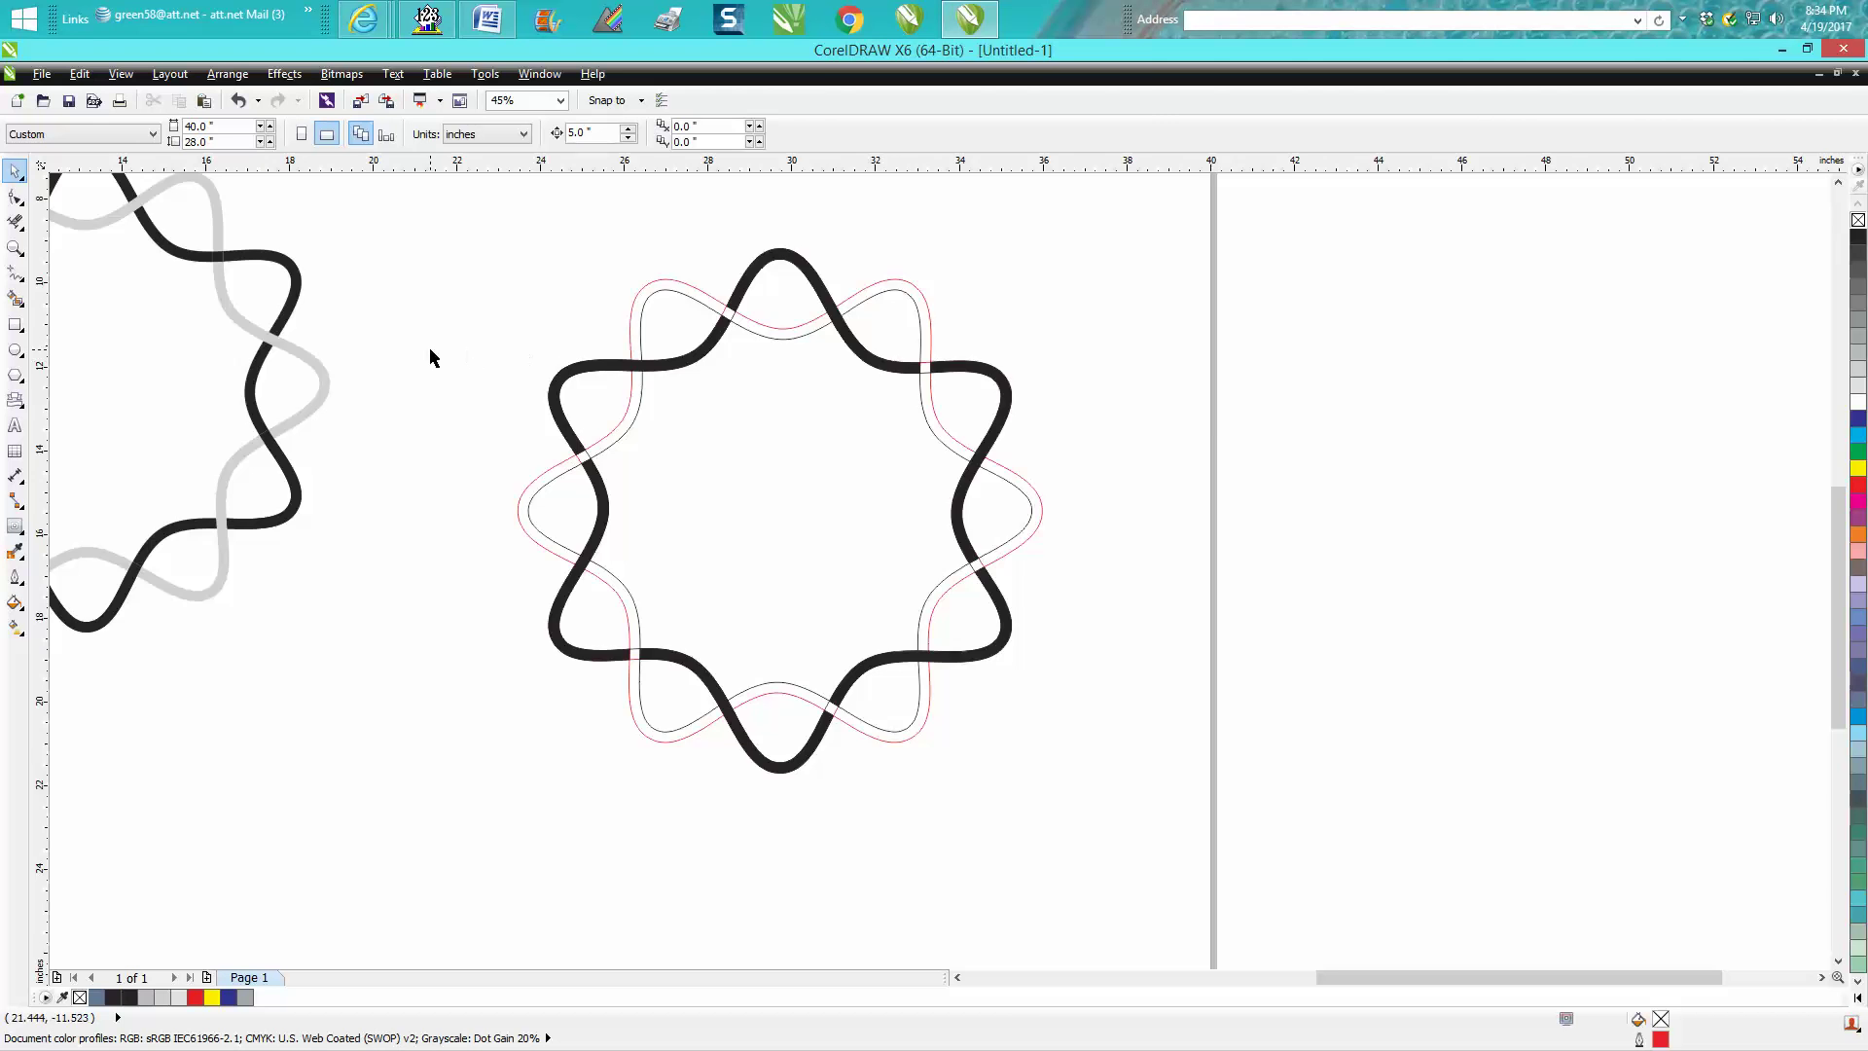
{"action": "scroll", "coordinate": [435, 350], "scroll_direction": "down", "scroll_amount": 3}
Delete the old woven star on the left and zoom in on the remaining star.
{"action": "left_click_drag", "start_coordinate": [231, 282], "coordinate": [441, 451]}
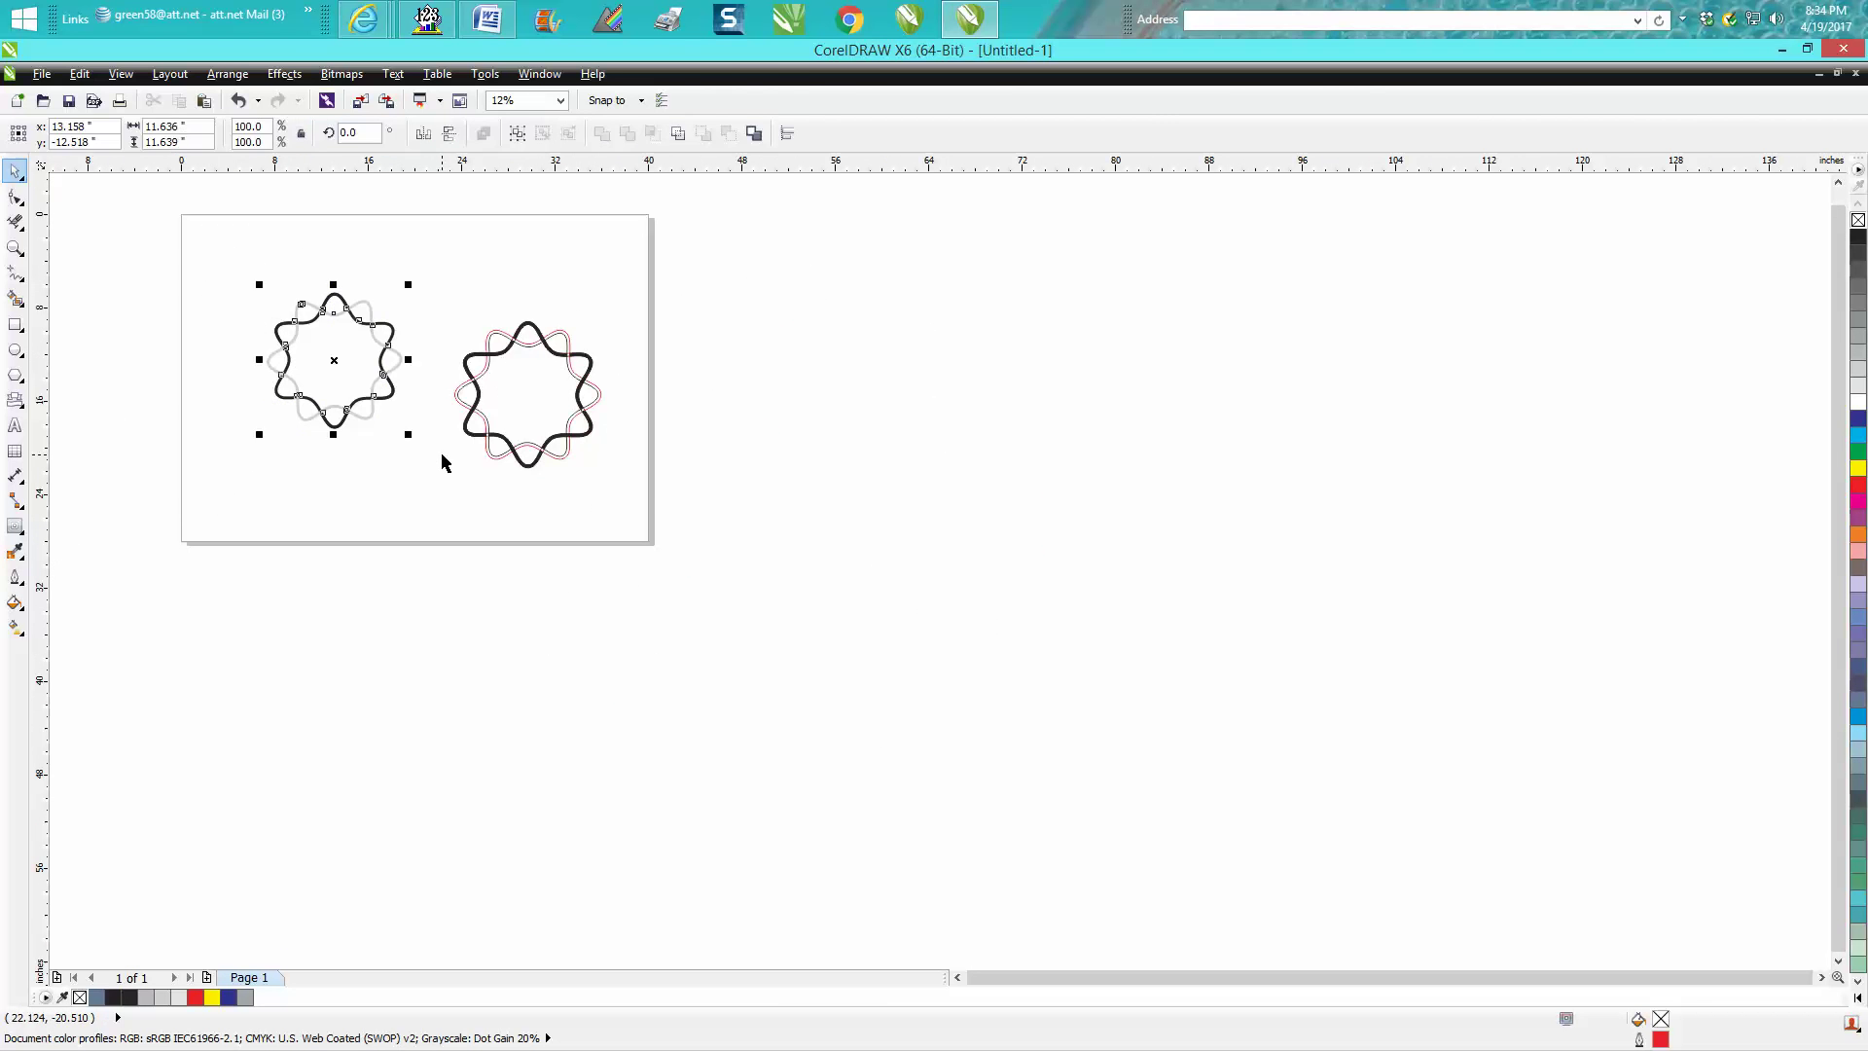
{"action": "key", "text": "Delete"}
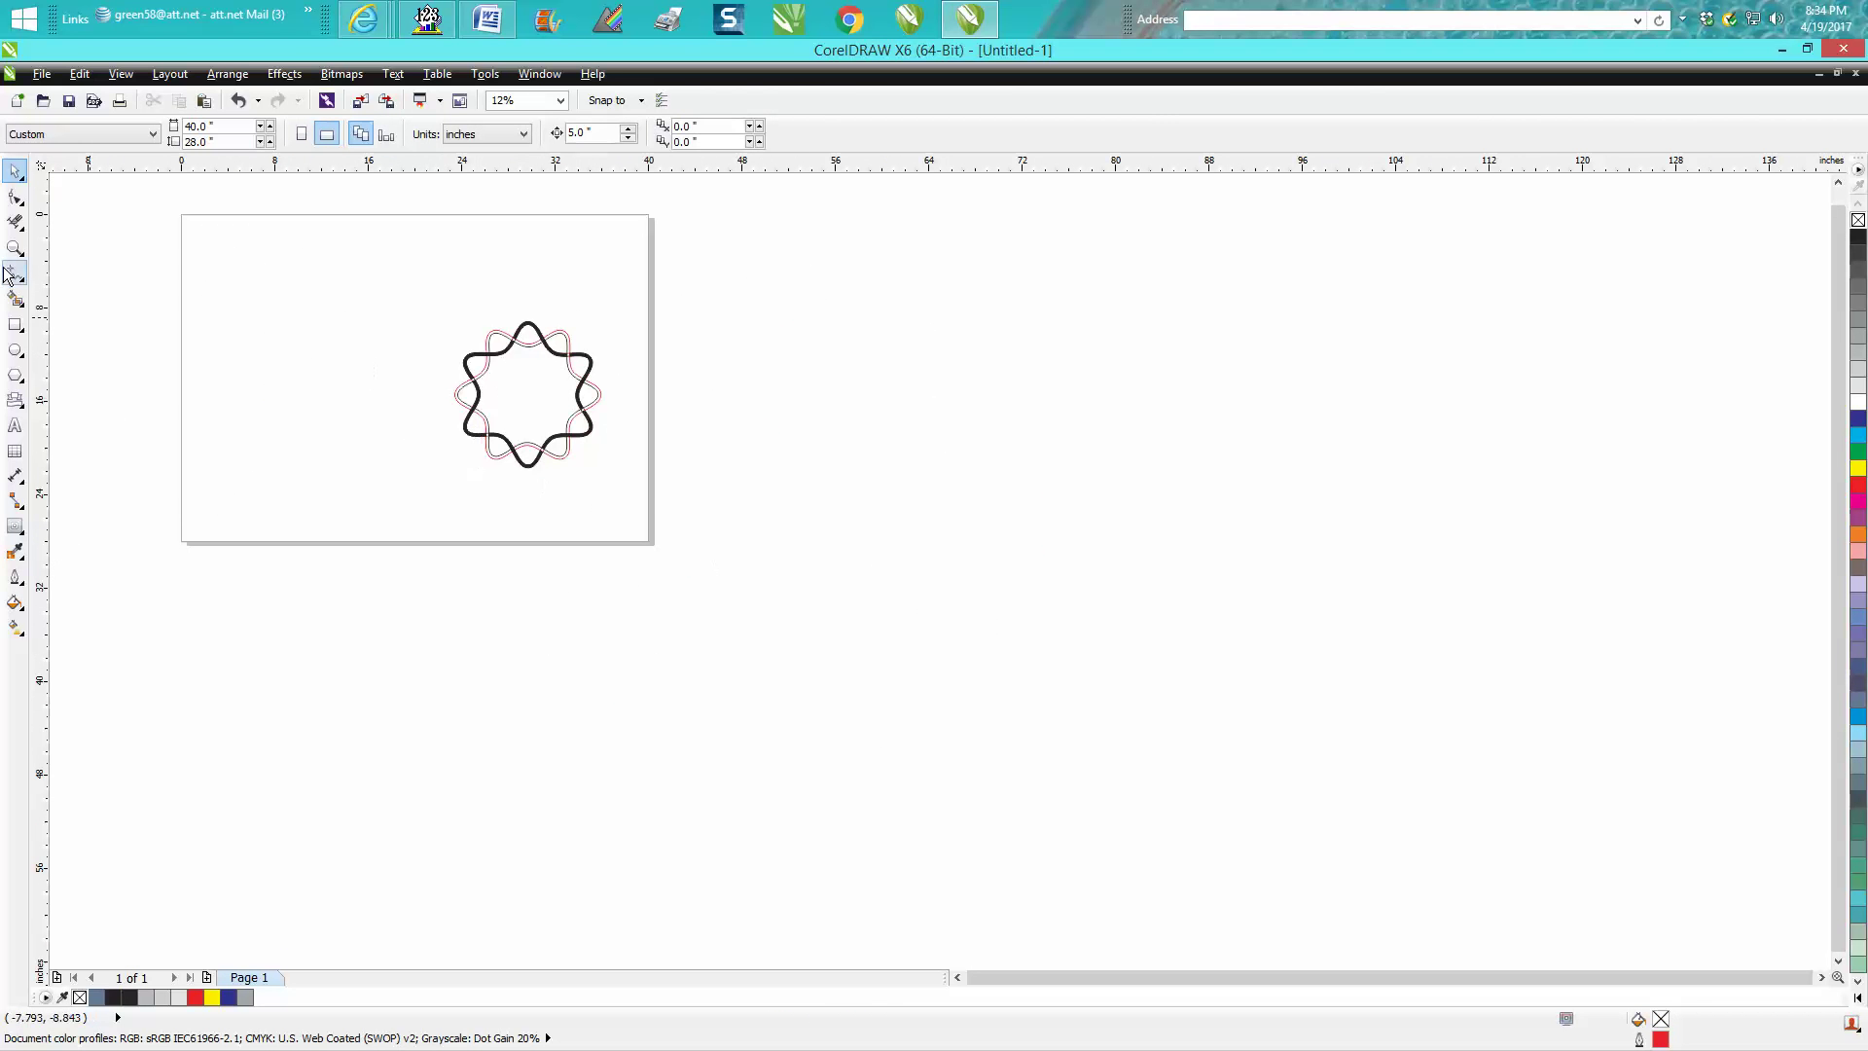
{"action": "left_click_drag", "start_coordinate": [460, 303], "coordinate": [693, 488]}
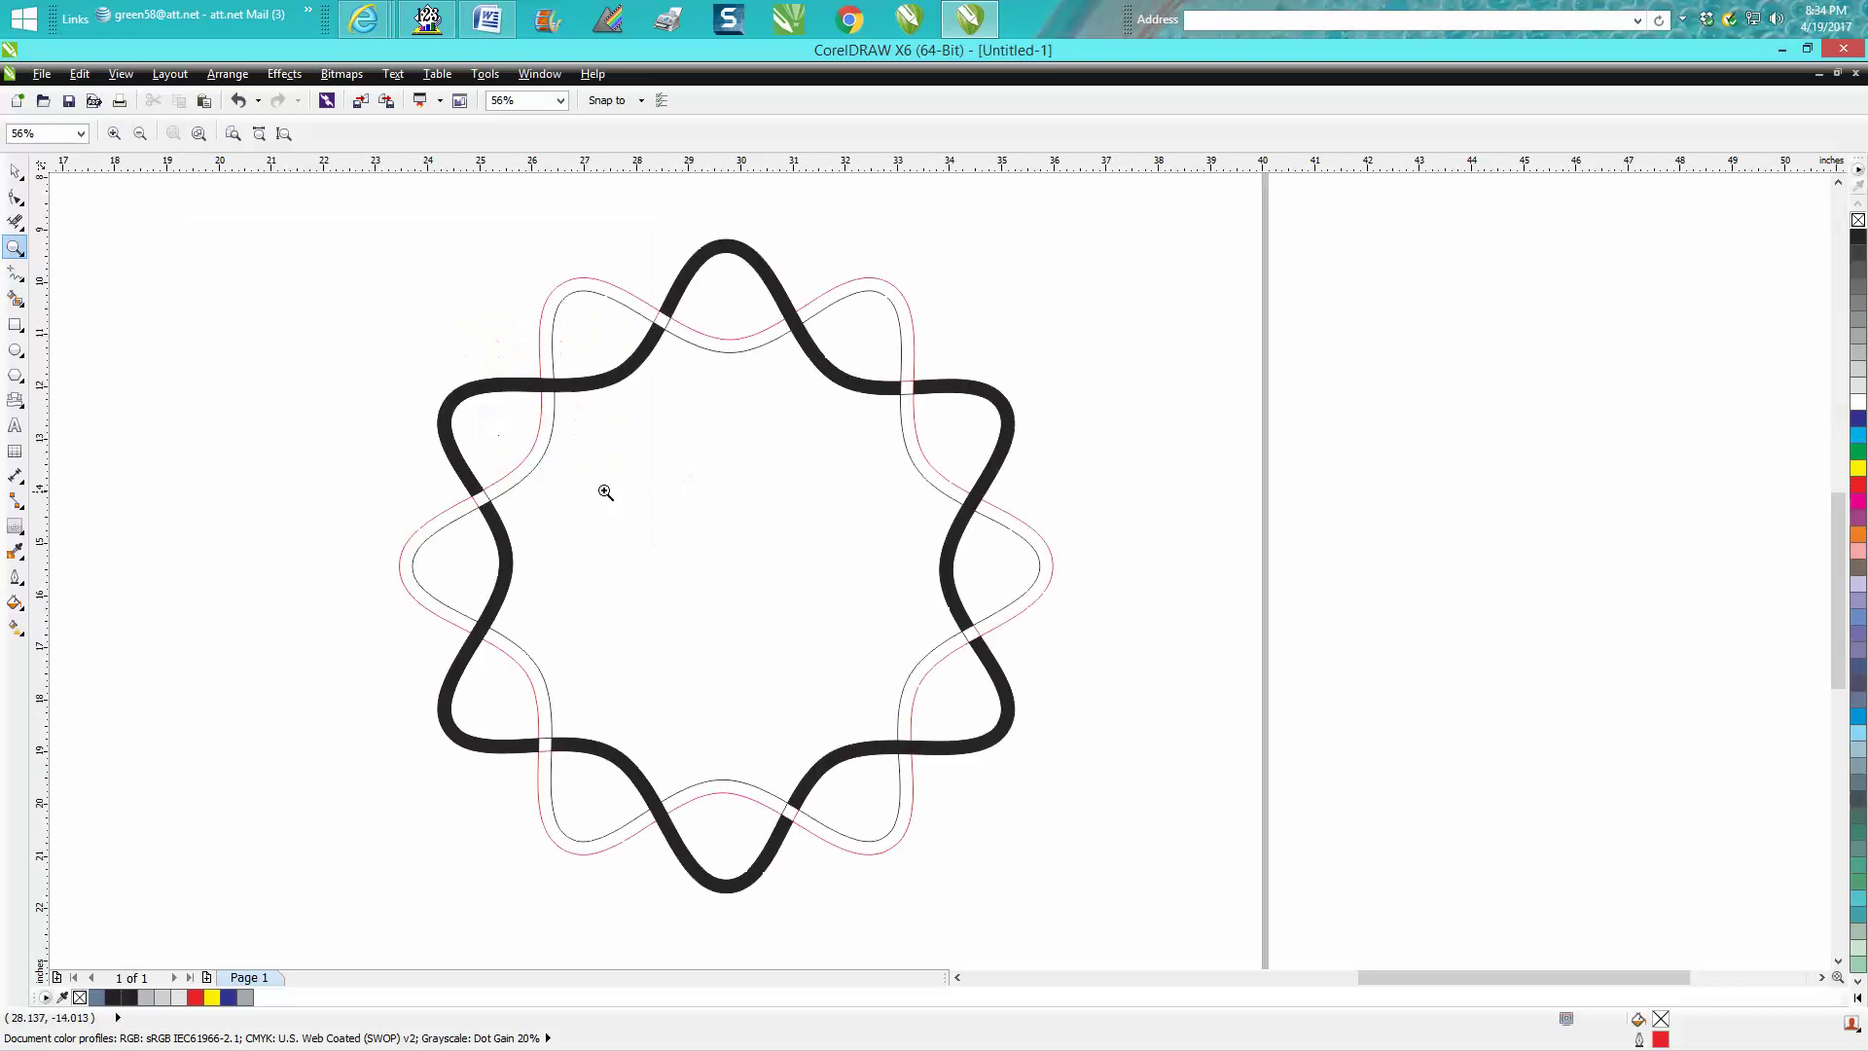
Open the Edit menu's Find and Replace submenu.
{"action": "left_click", "coordinate": [85, 74]}
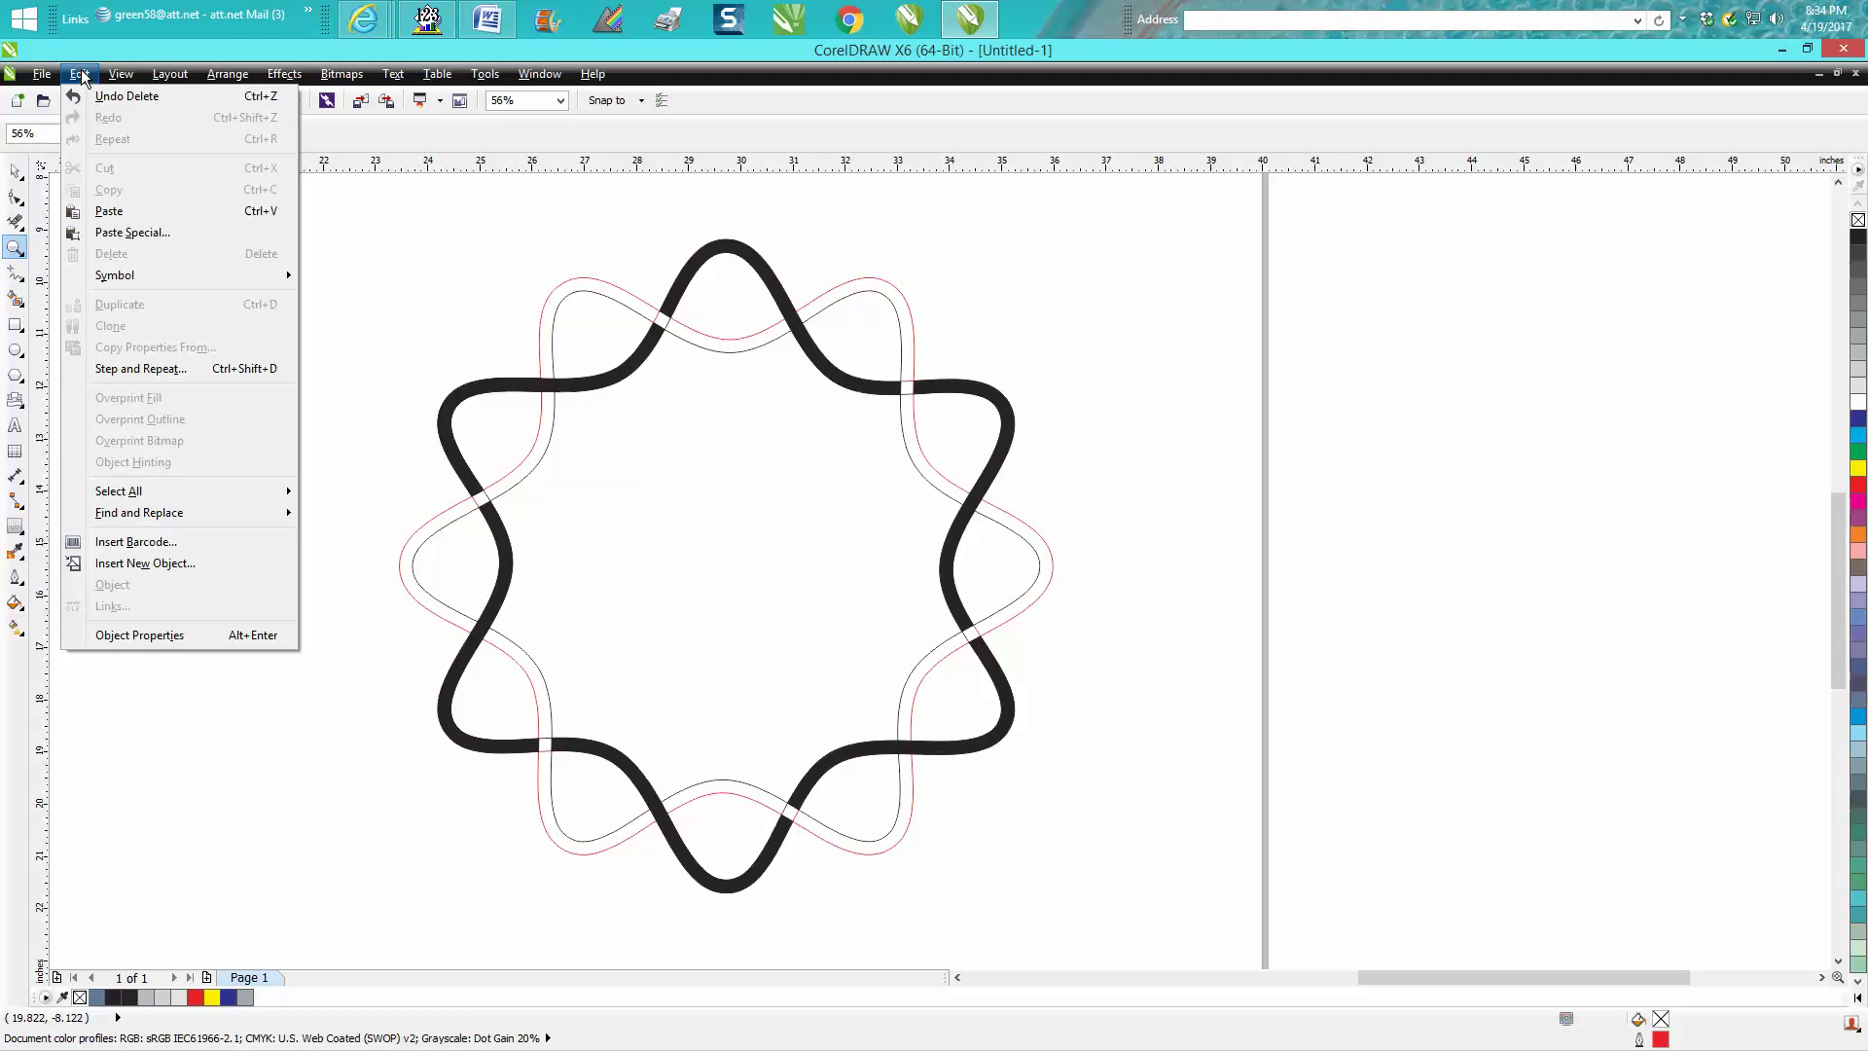
{"action": "mouse_move", "coordinate": [121, 76]}
{"action": "mouse_move", "coordinate": [173, 510]}
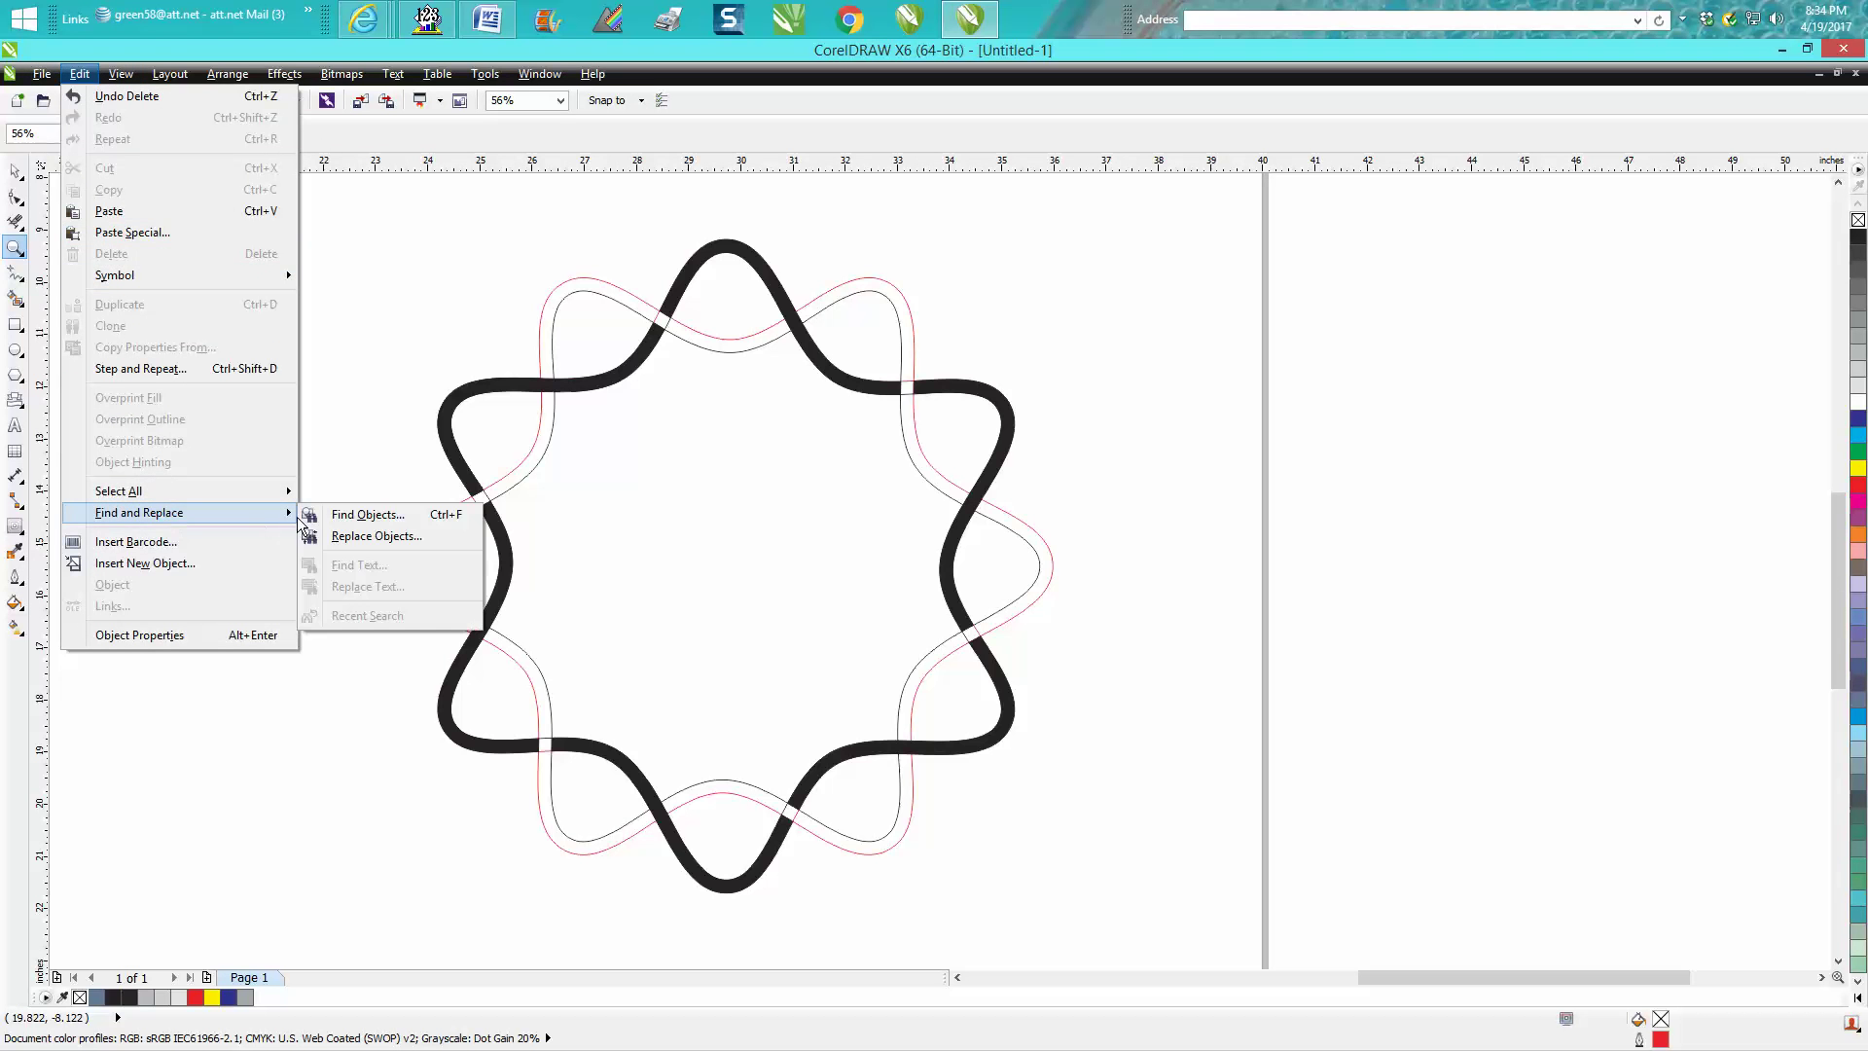
Find and select all objects with uniform black fill (C0 M0 Y0 K100), gathering the 18 band pieces.
{"action": "left_click", "coordinate": [360, 515]}
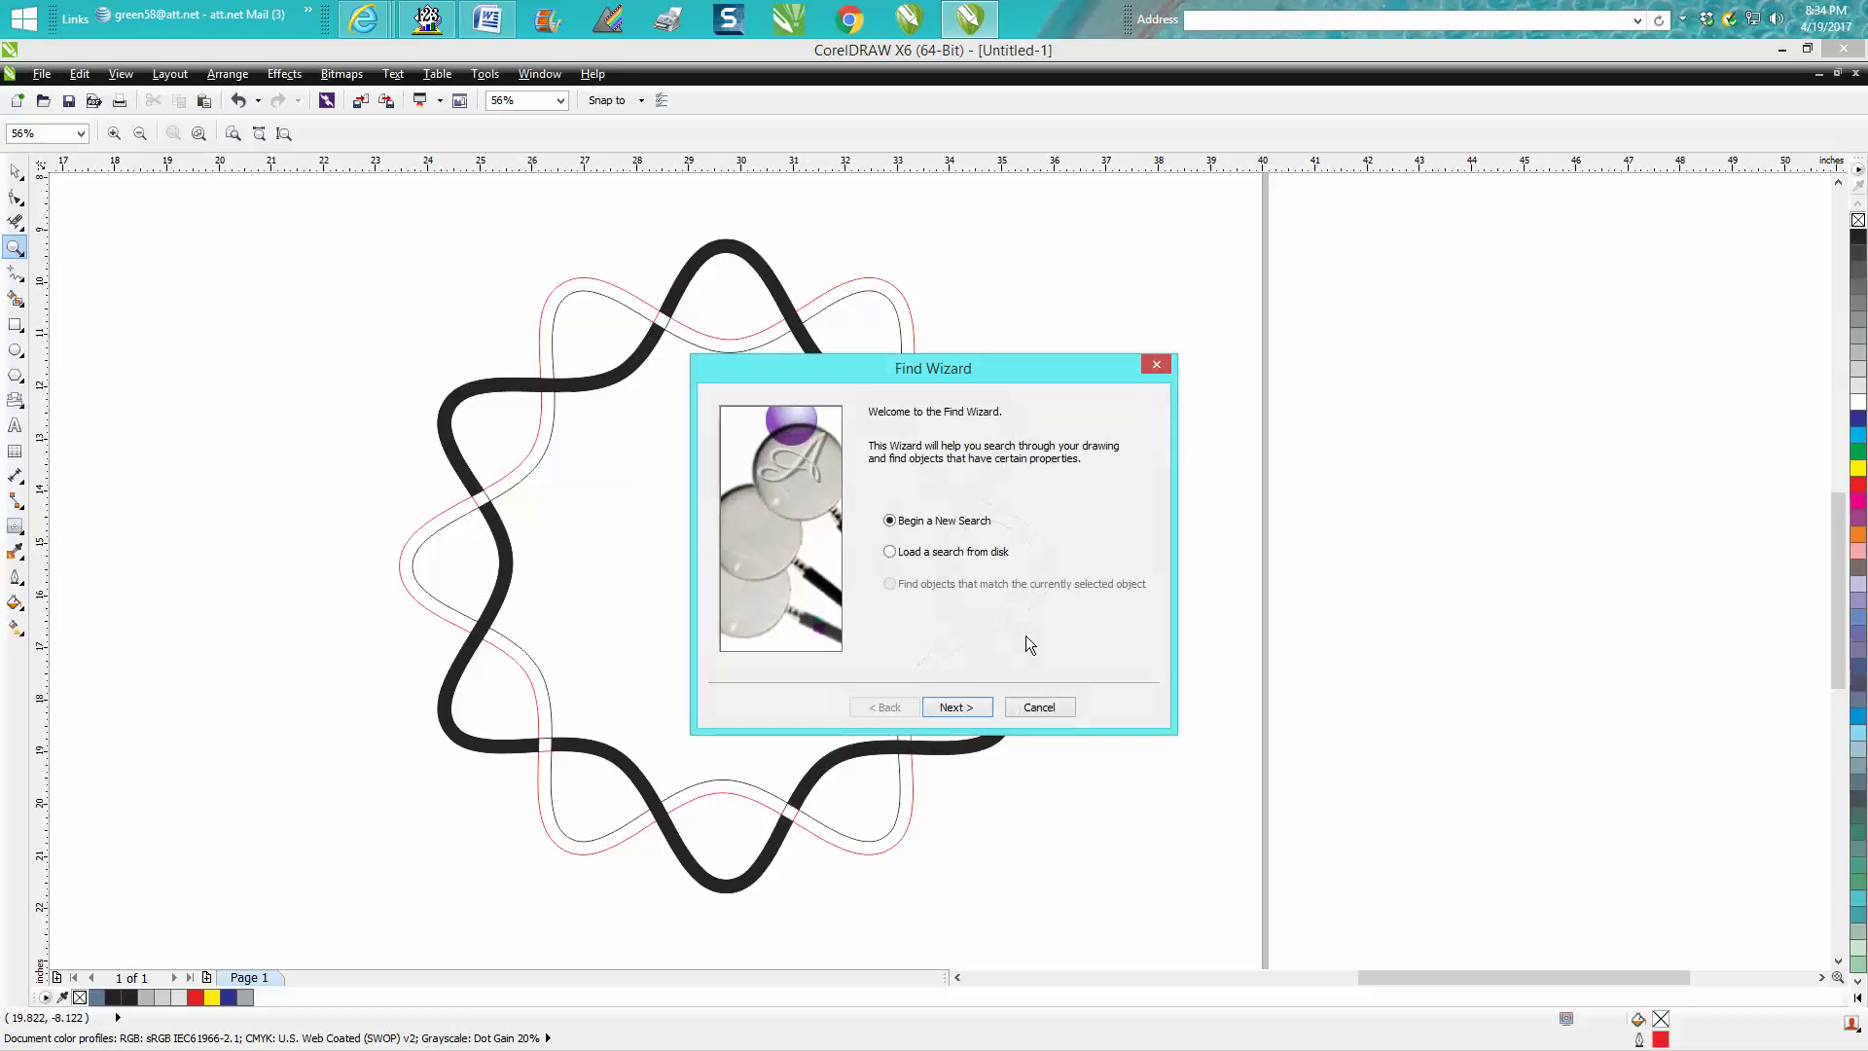
{"action": "left_click", "coordinate": [971, 710]}
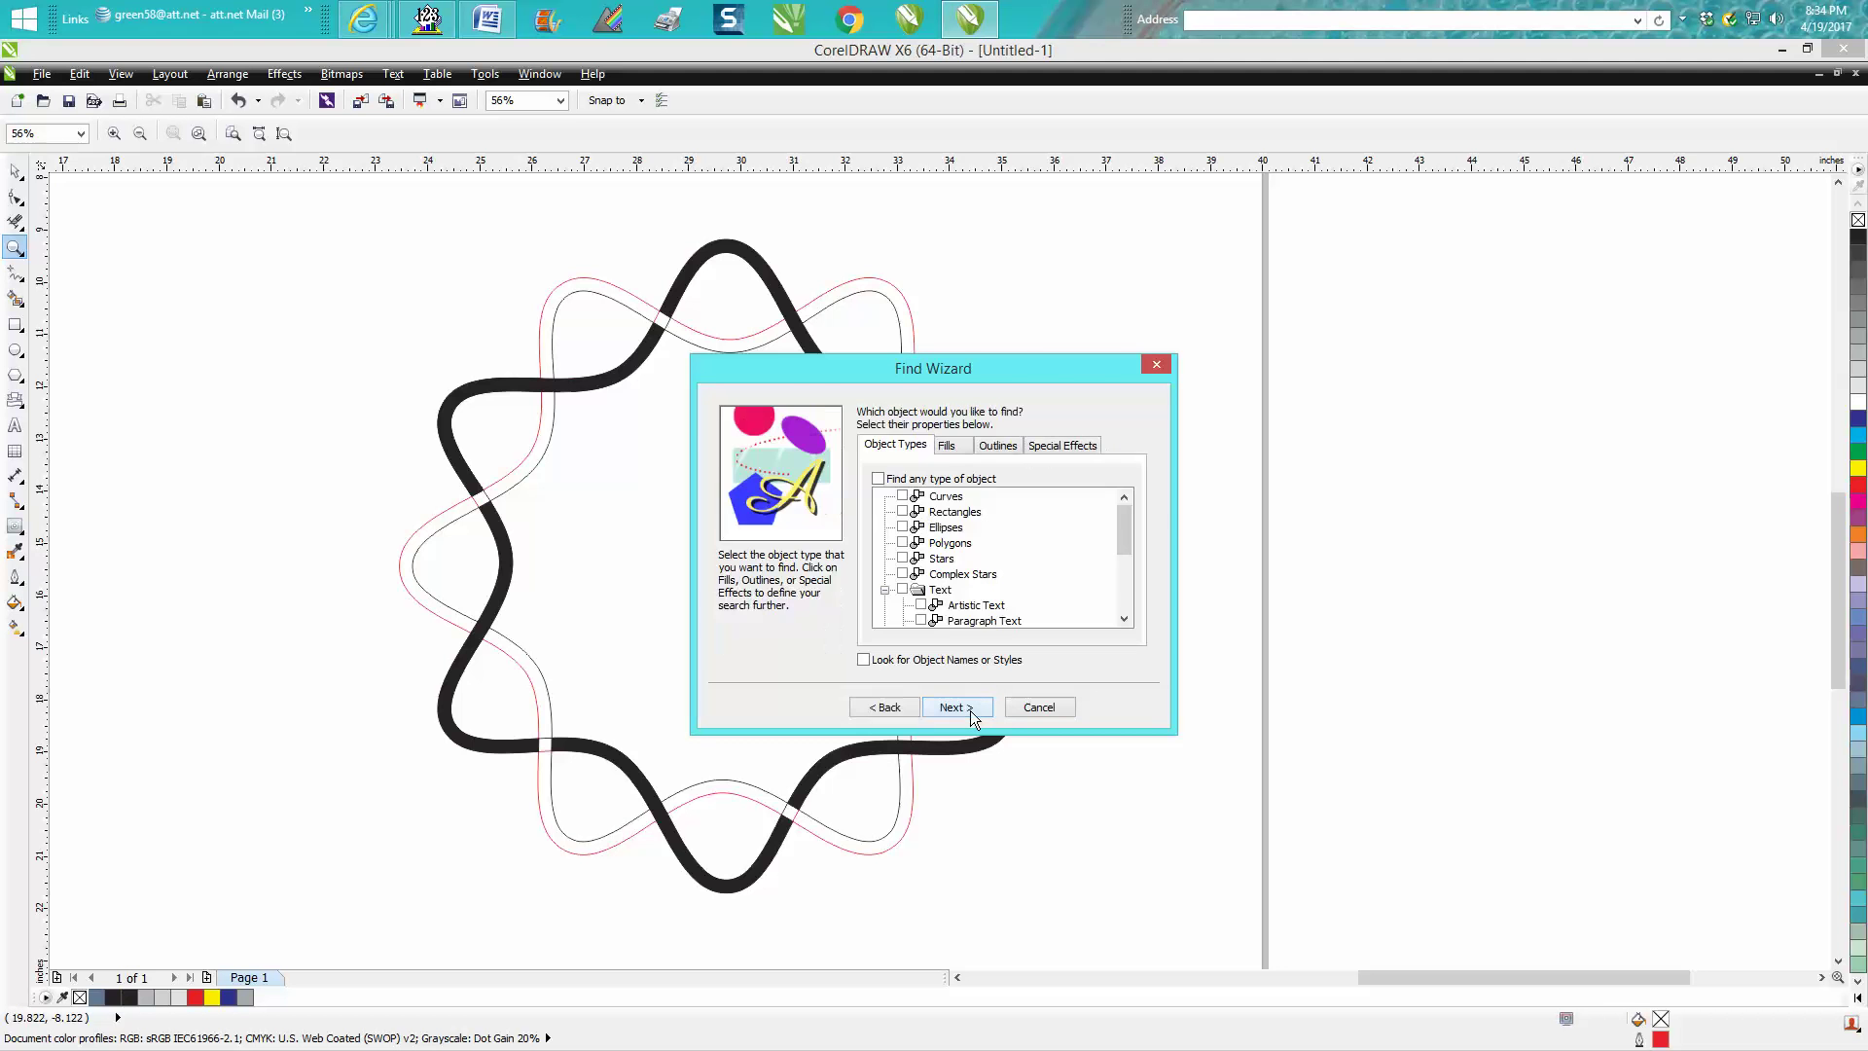
{"action": "left_click", "coordinate": [947, 447]}
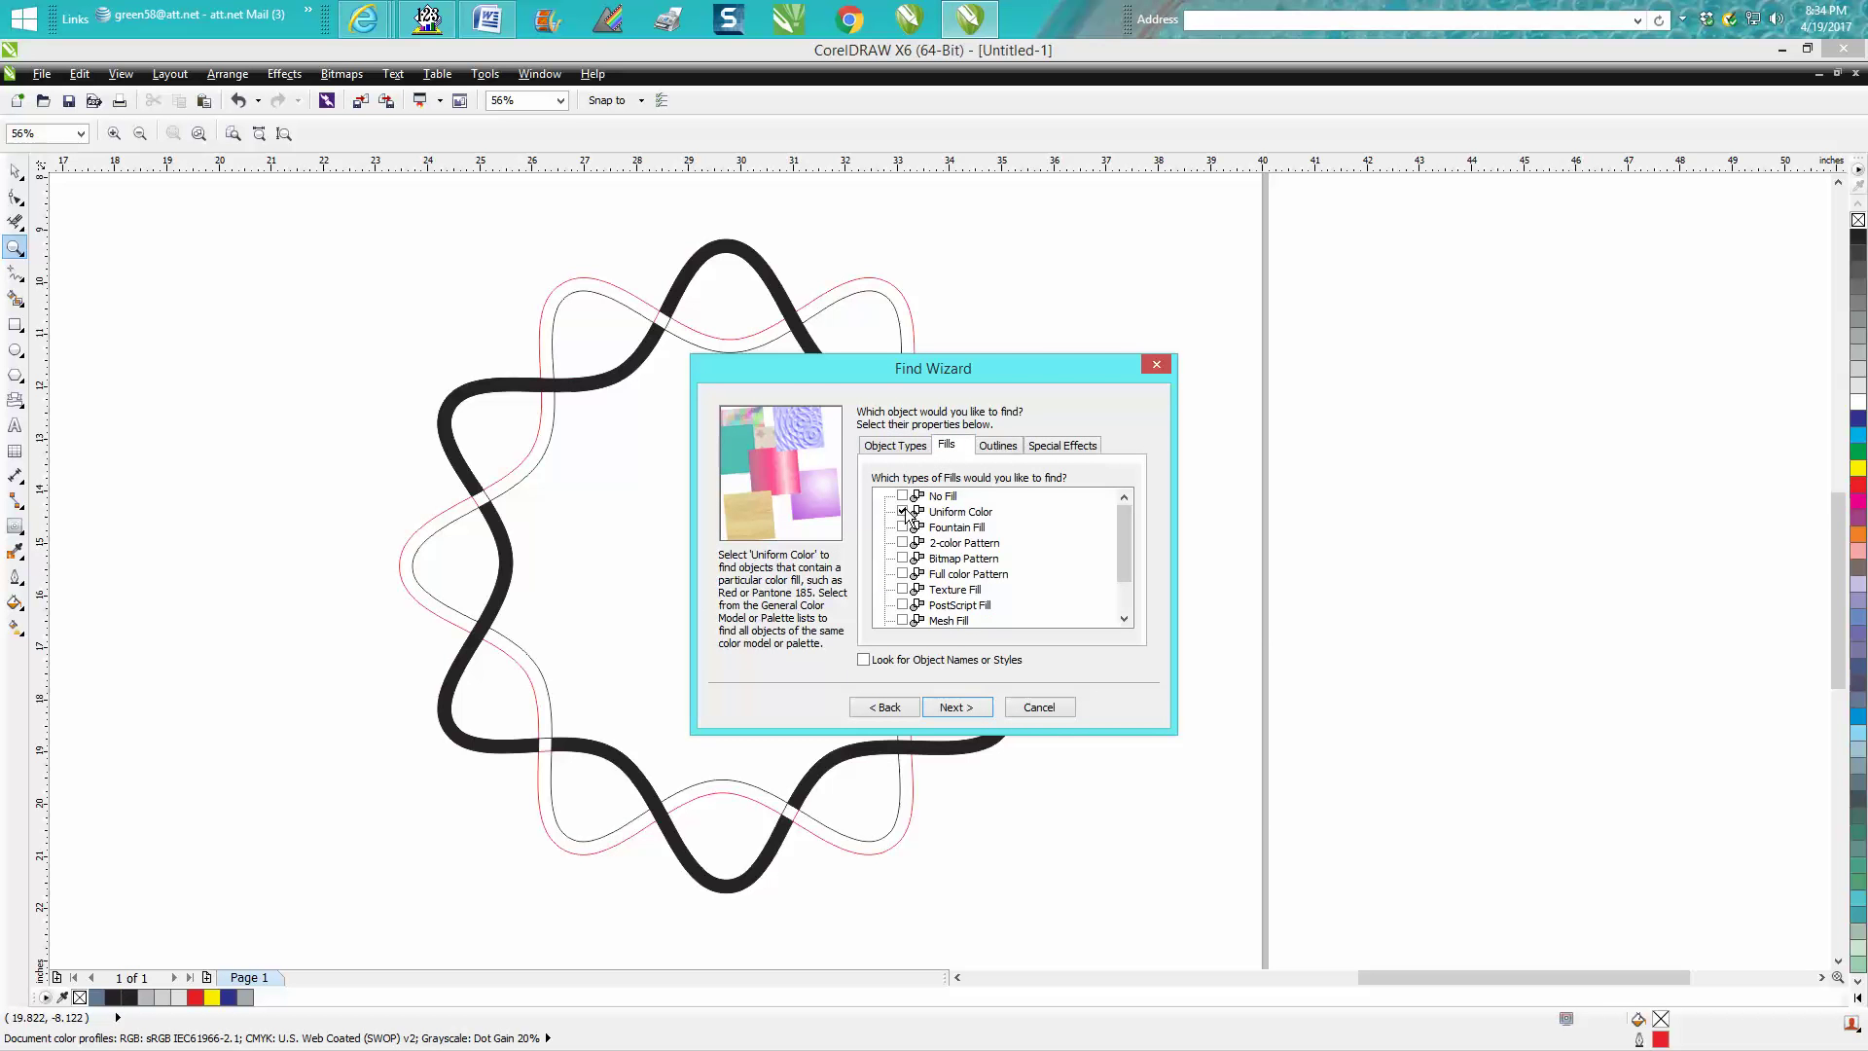
{"action": "left_click", "coordinate": [959, 706]}
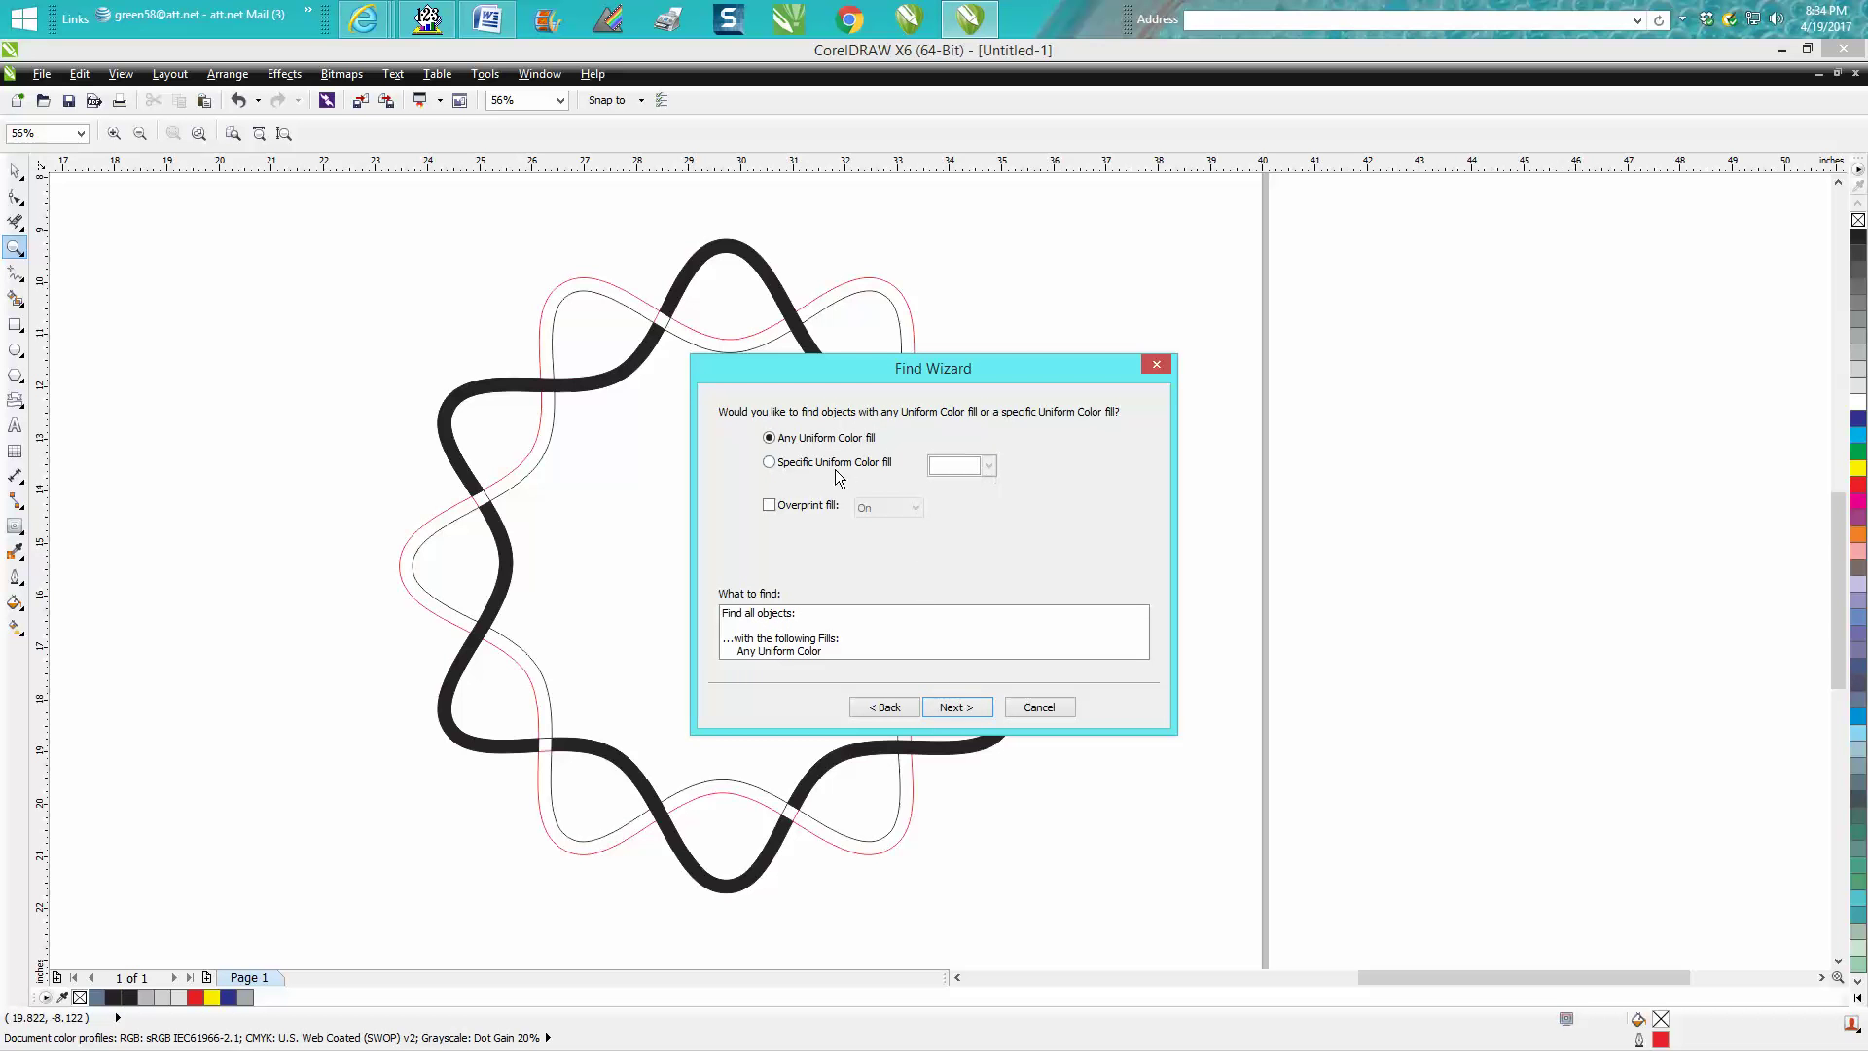
{"action": "left_click", "coordinate": [771, 463]}
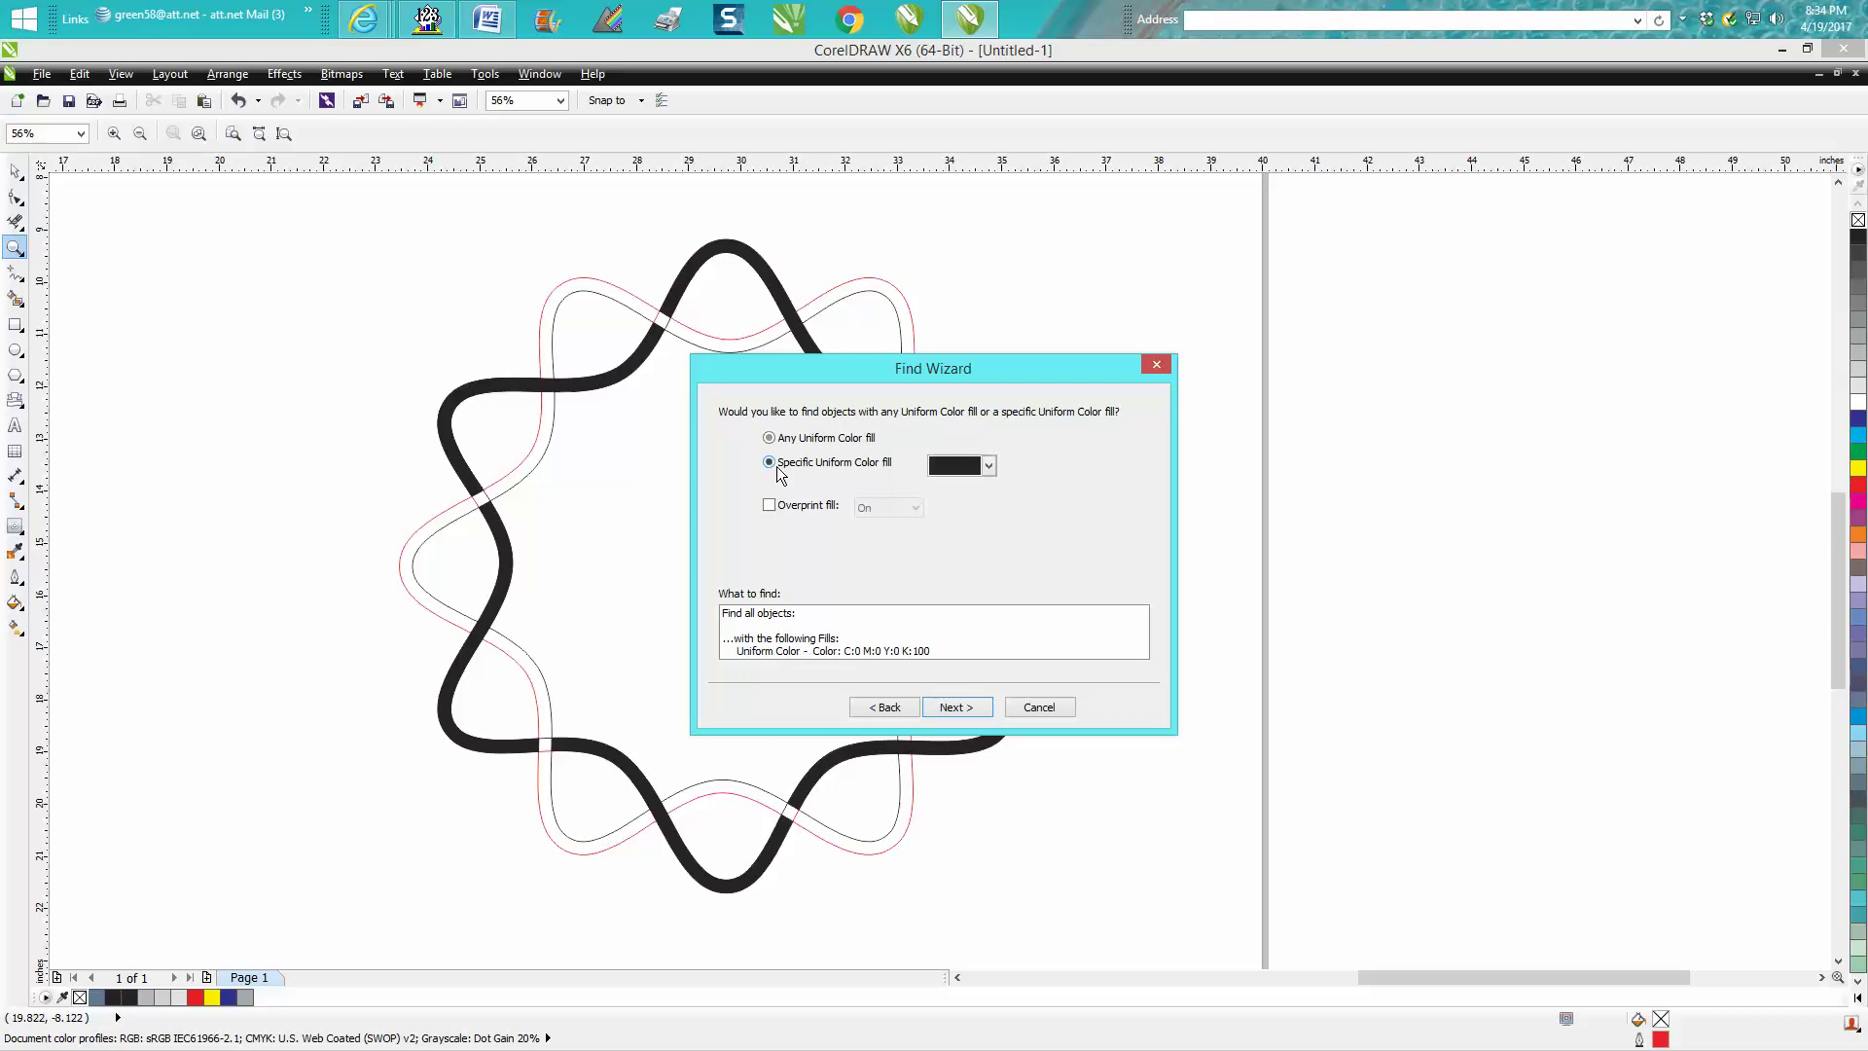
{"action": "left_click", "coordinate": [966, 710]}
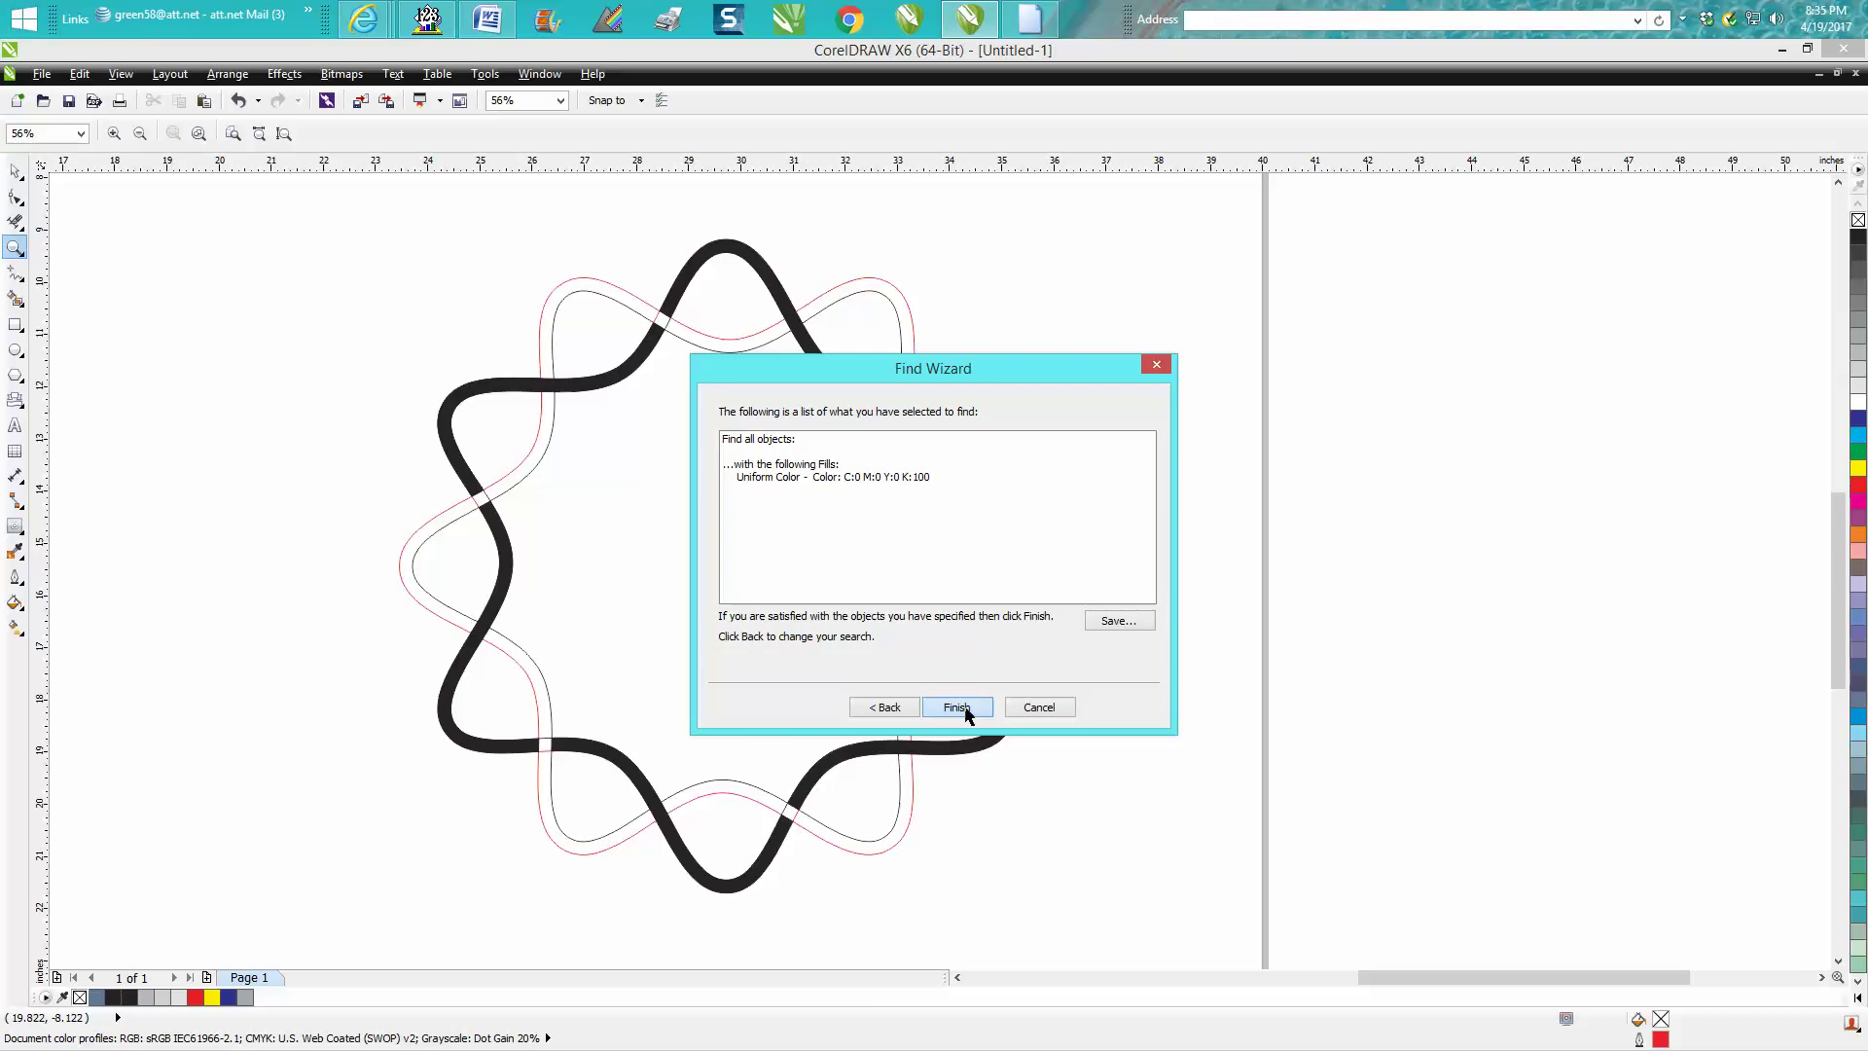
{"action": "left_click", "coordinate": [965, 704]}
{"action": "left_click", "coordinate": [962, 554]}
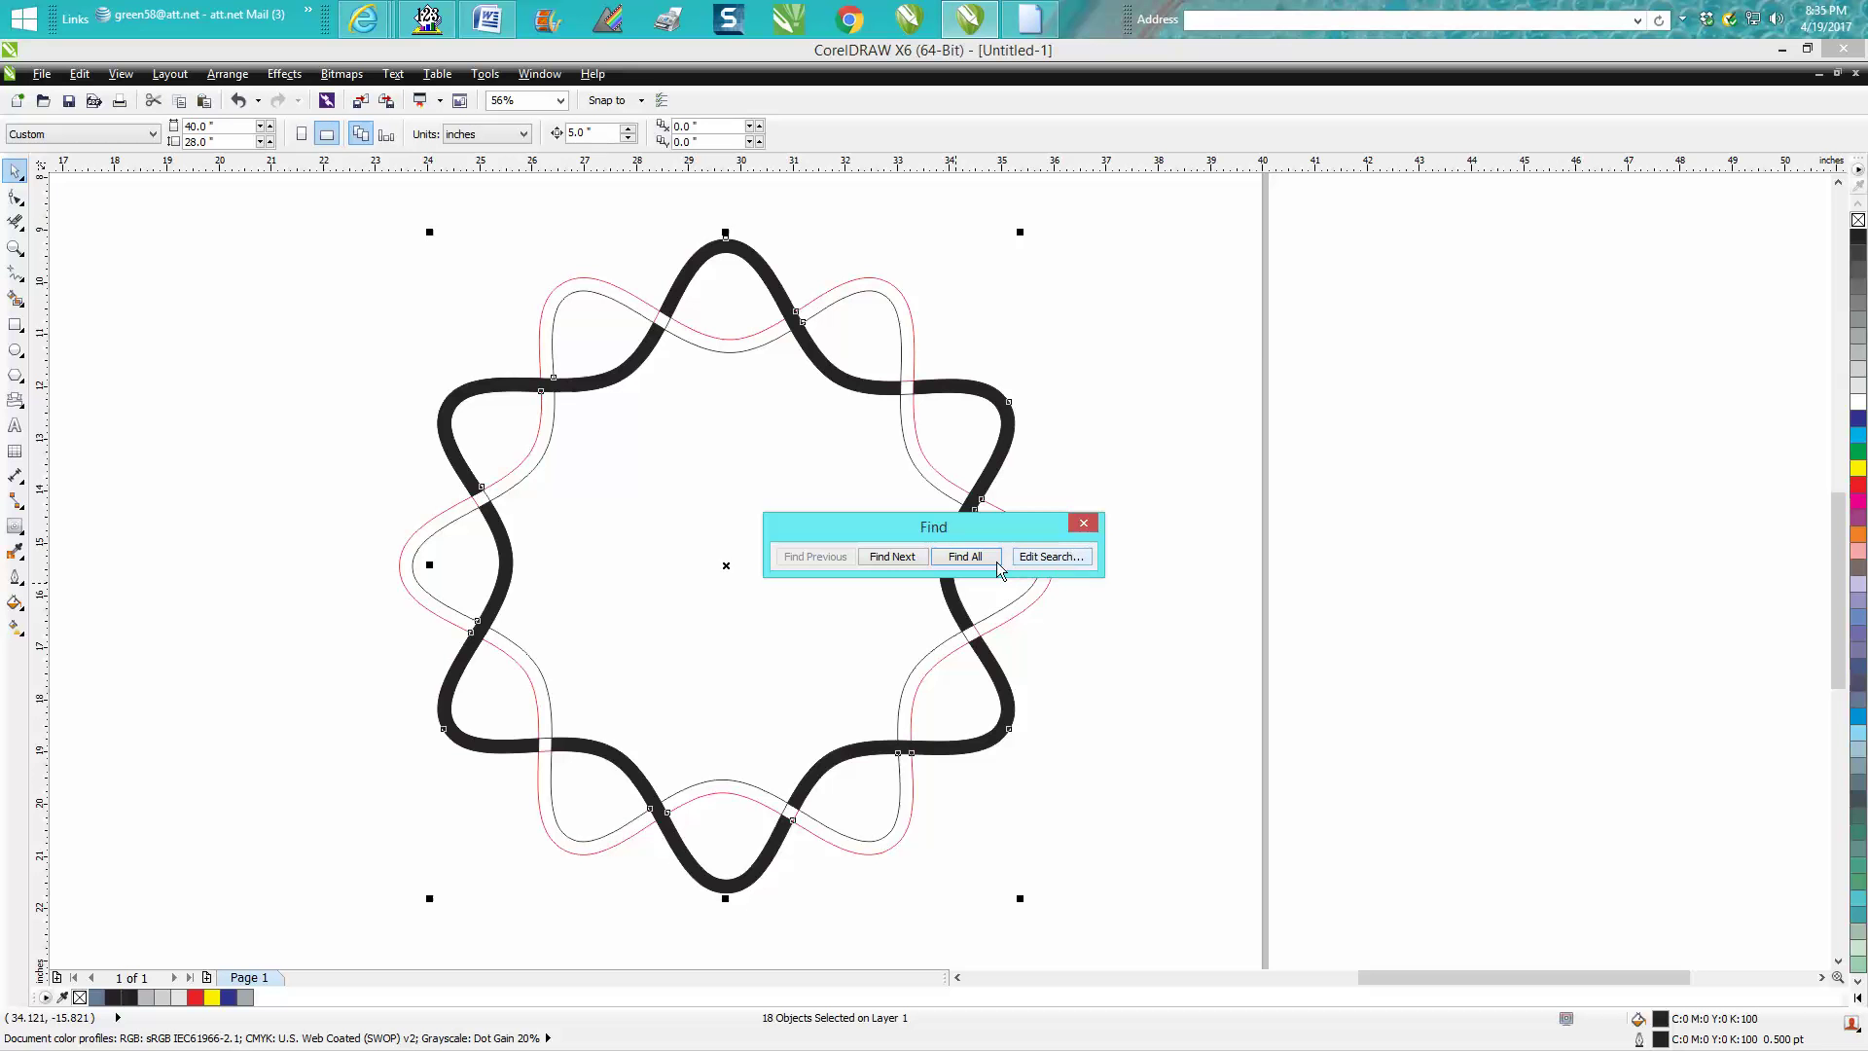
{"action": "left_click", "coordinate": [1083, 524]}
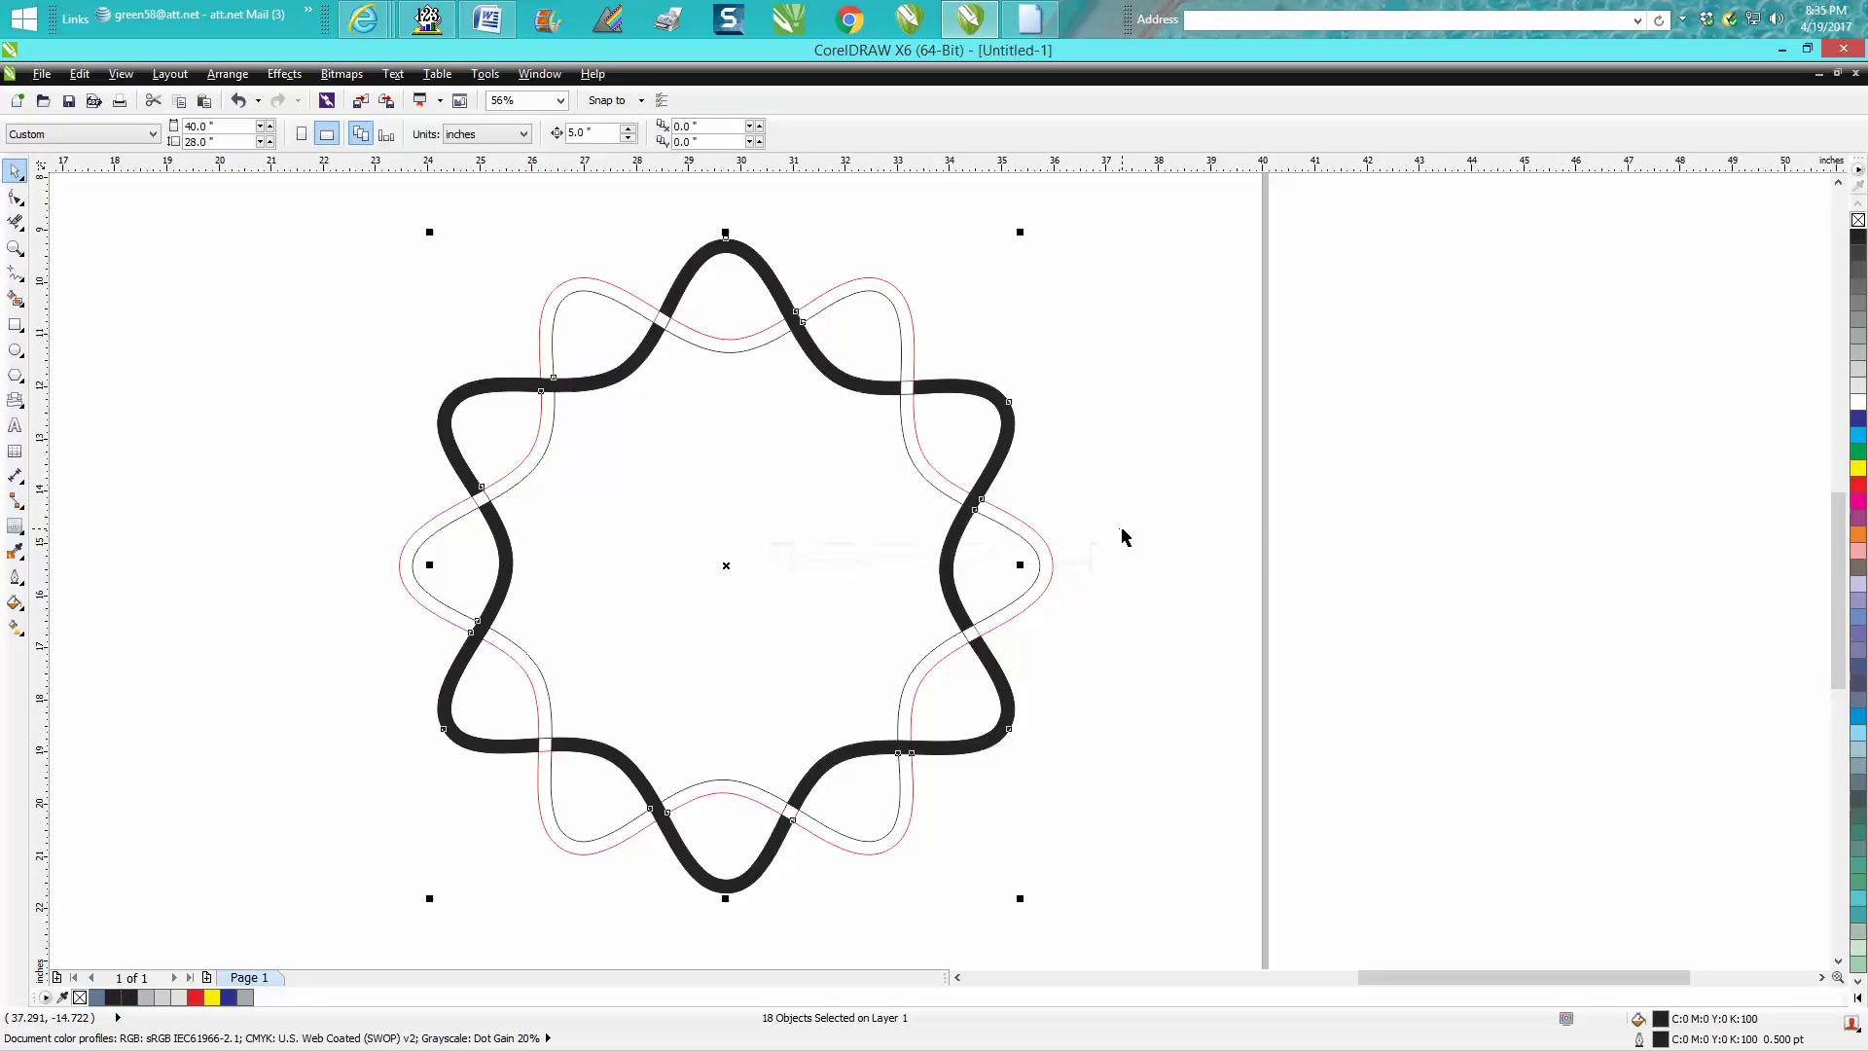
Move the selected black band pieces 15 inches left, away from the outlined ring.
{"action": "scroll", "coordinate": [1125, 526], "scroll_direction": "down", "scroll_amount": 2}
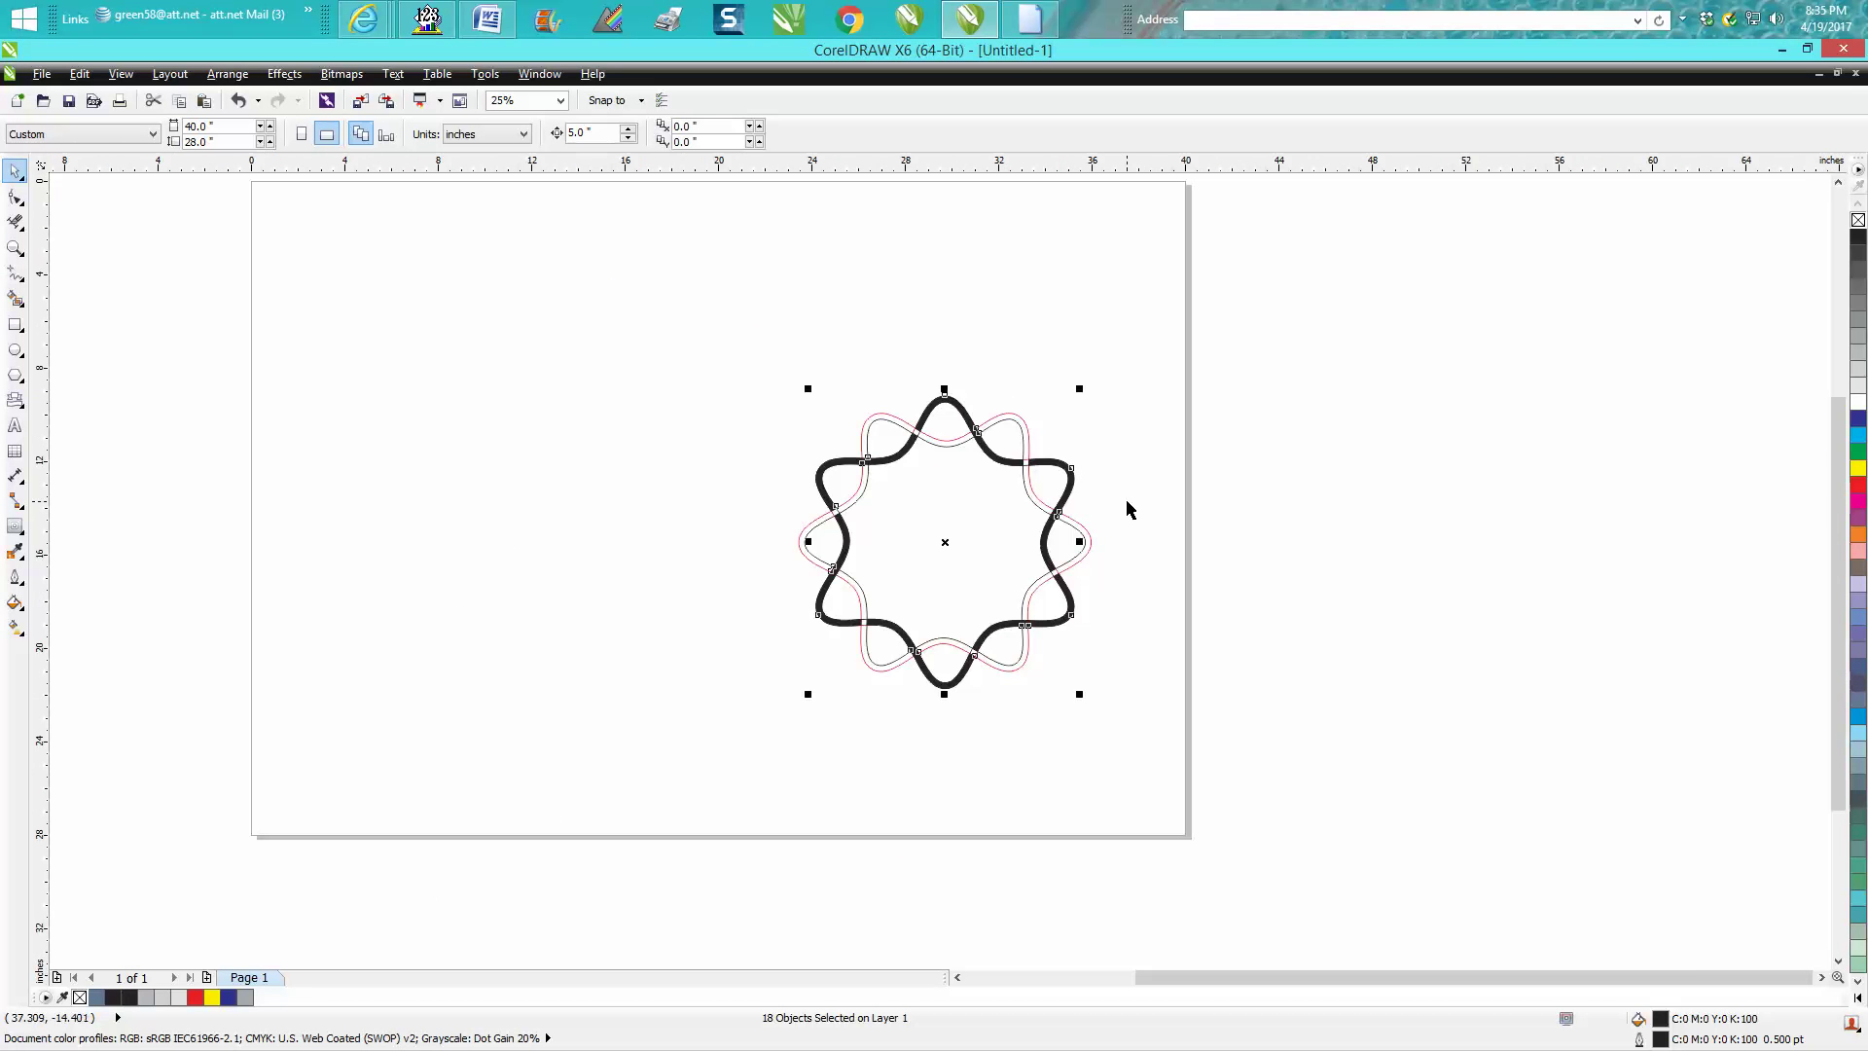
{"action": "key", "text": "Left"}
{"action": "key", "text": "Left"}
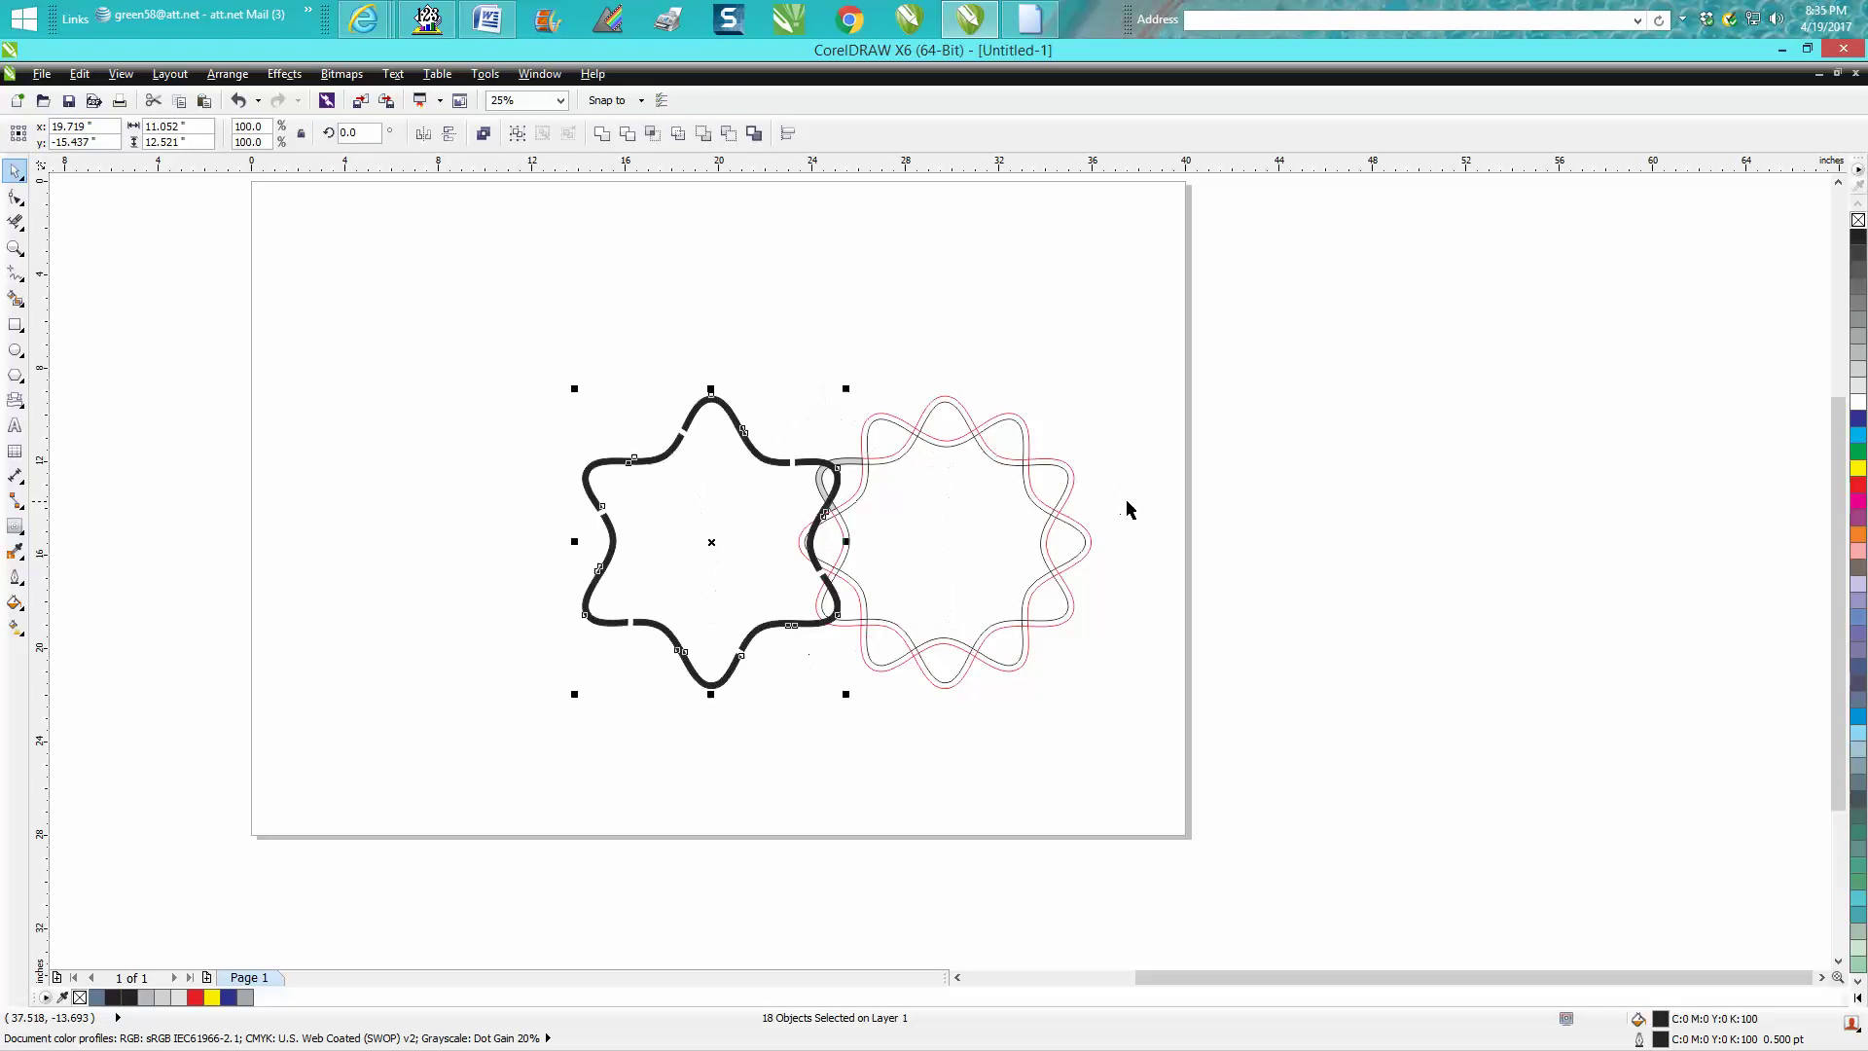
{"action": "key", "text": "Left"}
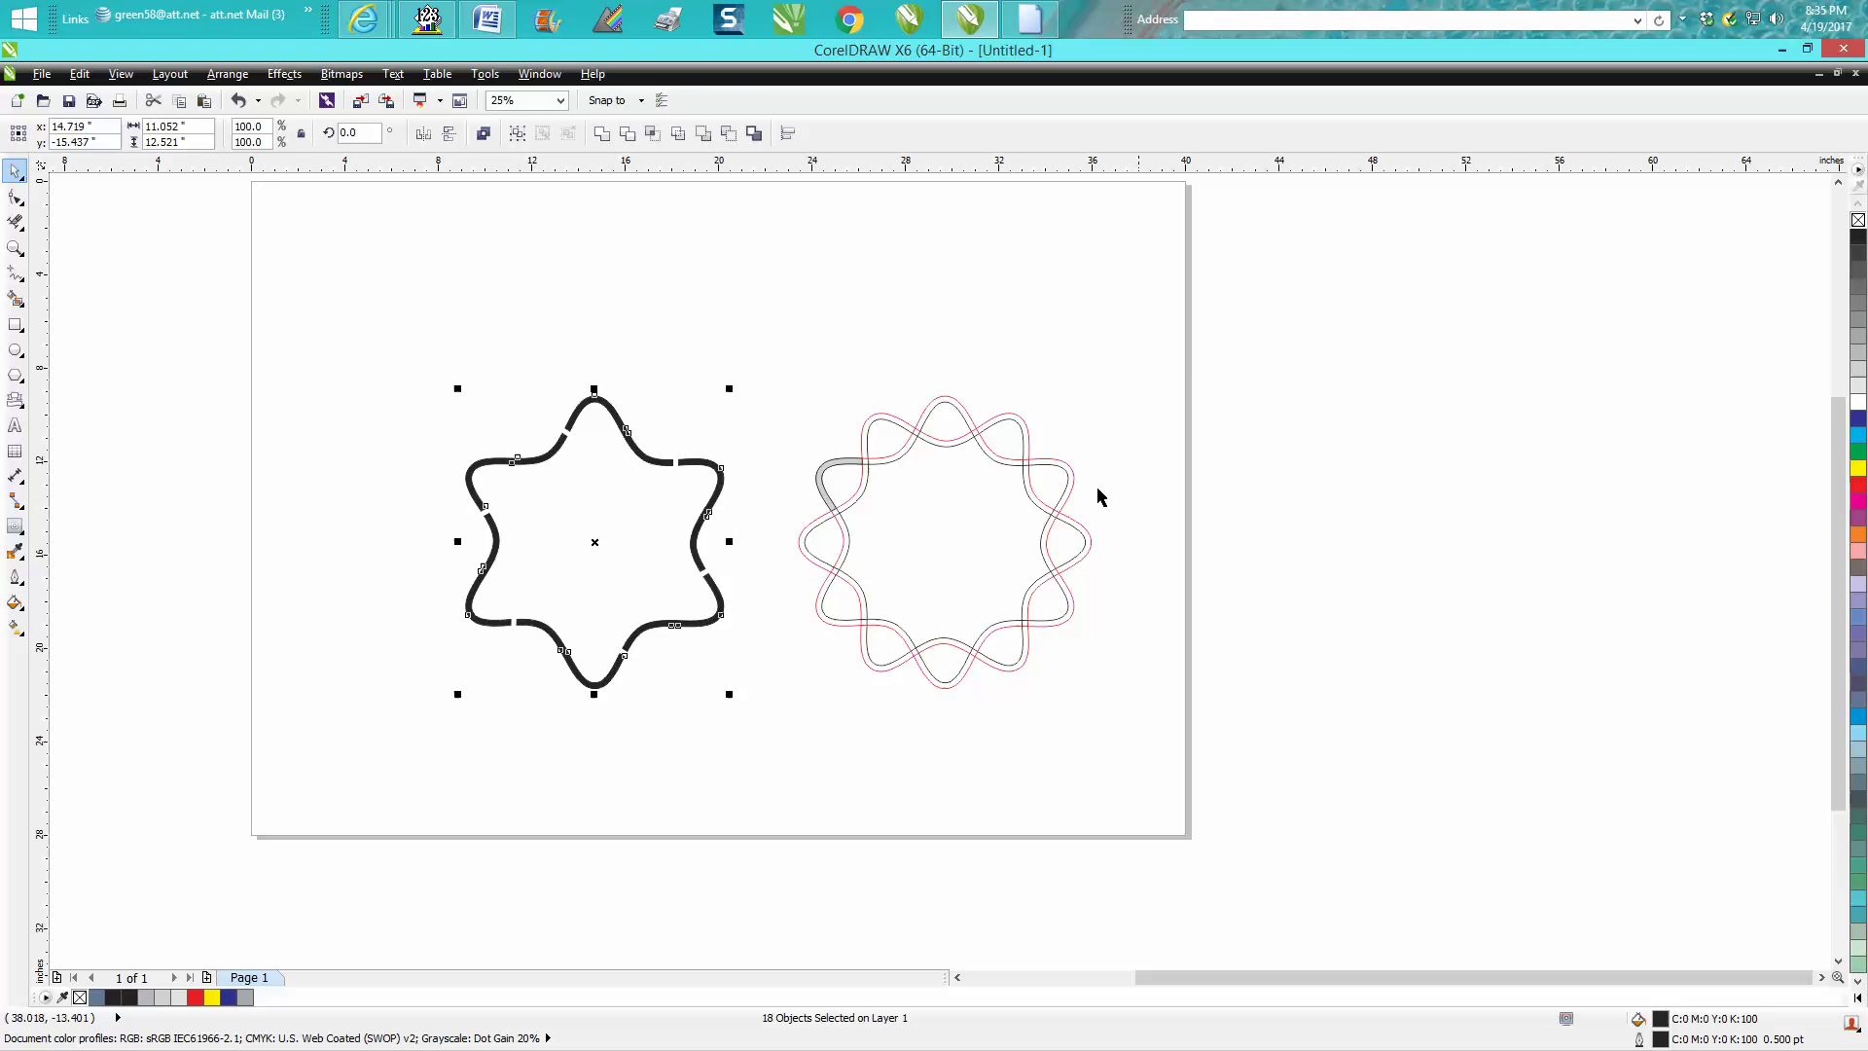
{"action": "left_click", "coordinate": [14, 247]}
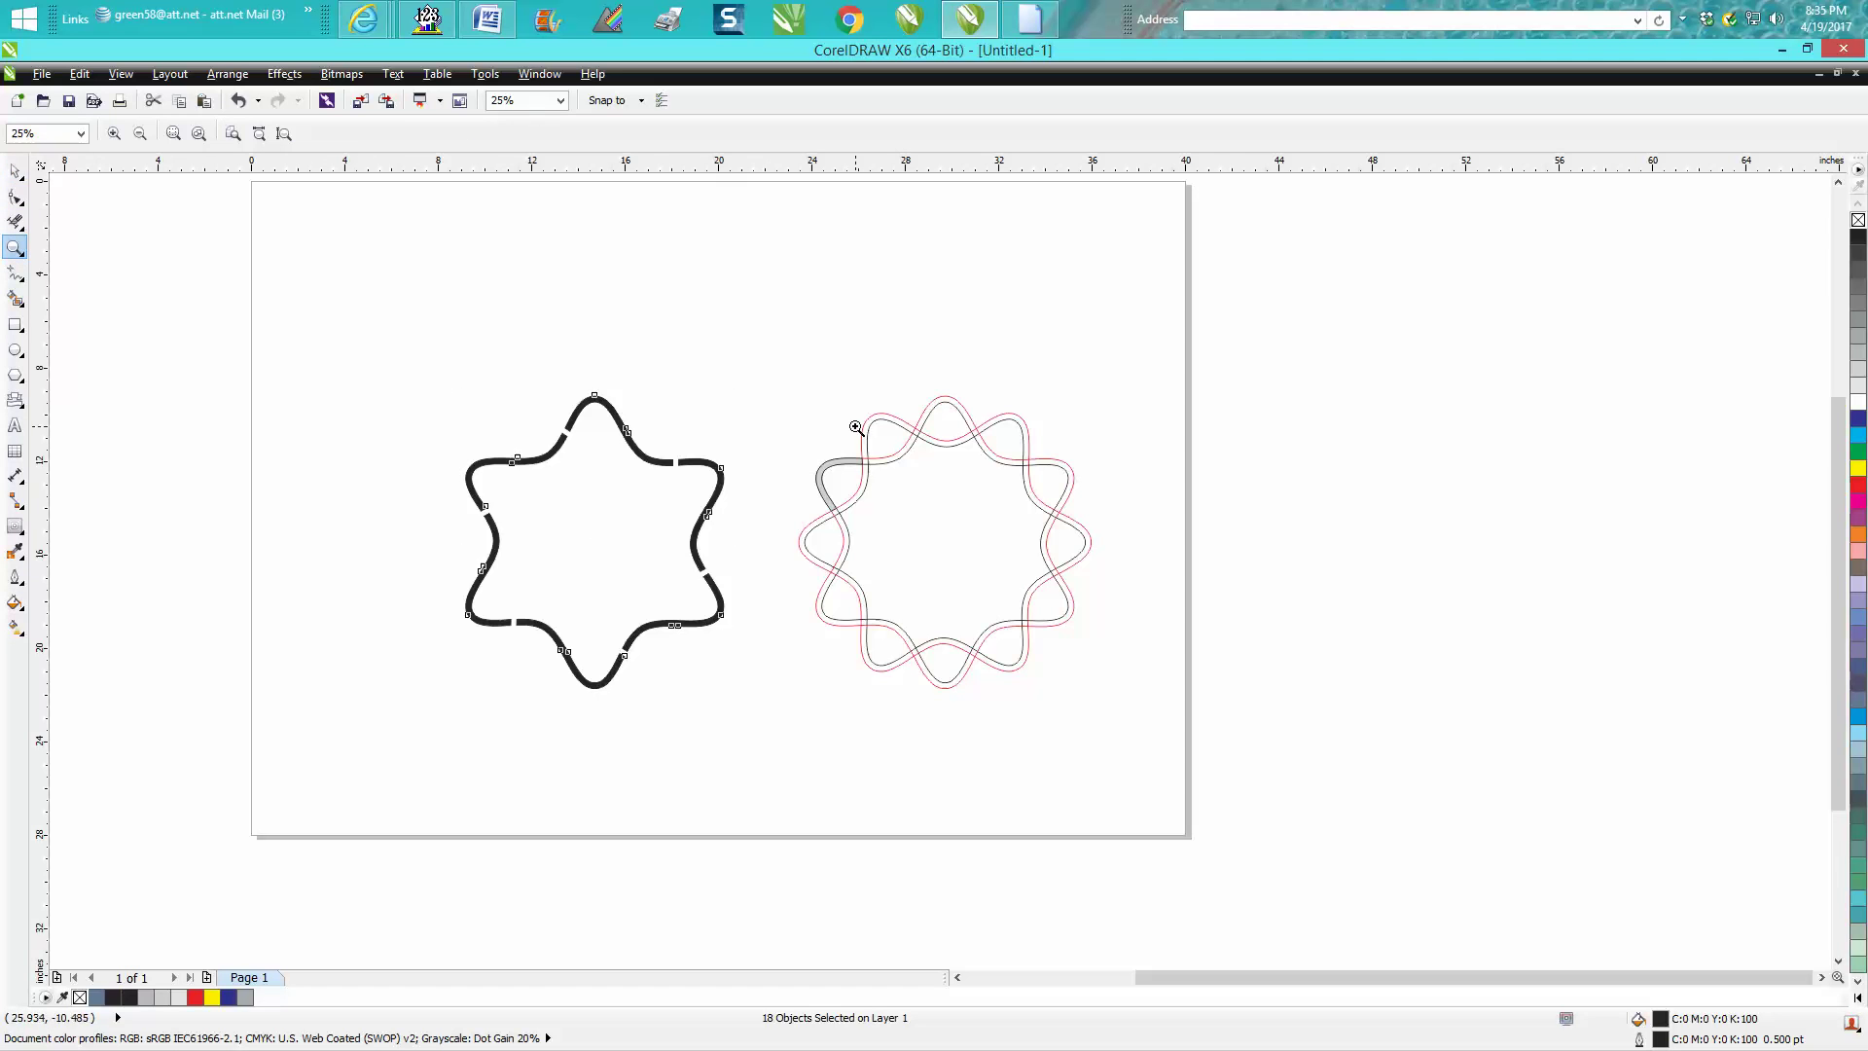
Zoom onto the rosette and delete the rotated contour copy and the small grey curve piece.
{"action": "left_click", "coordinate": [77, 180]}
{"action": "right_click", "coordinate": [792, 384]}
{"action": "left_click_drag", "start_coordinate": [1043, 495], "coordinate": [1272, 688]}
{"action": "left_click", "coordinate": [15, 172]}
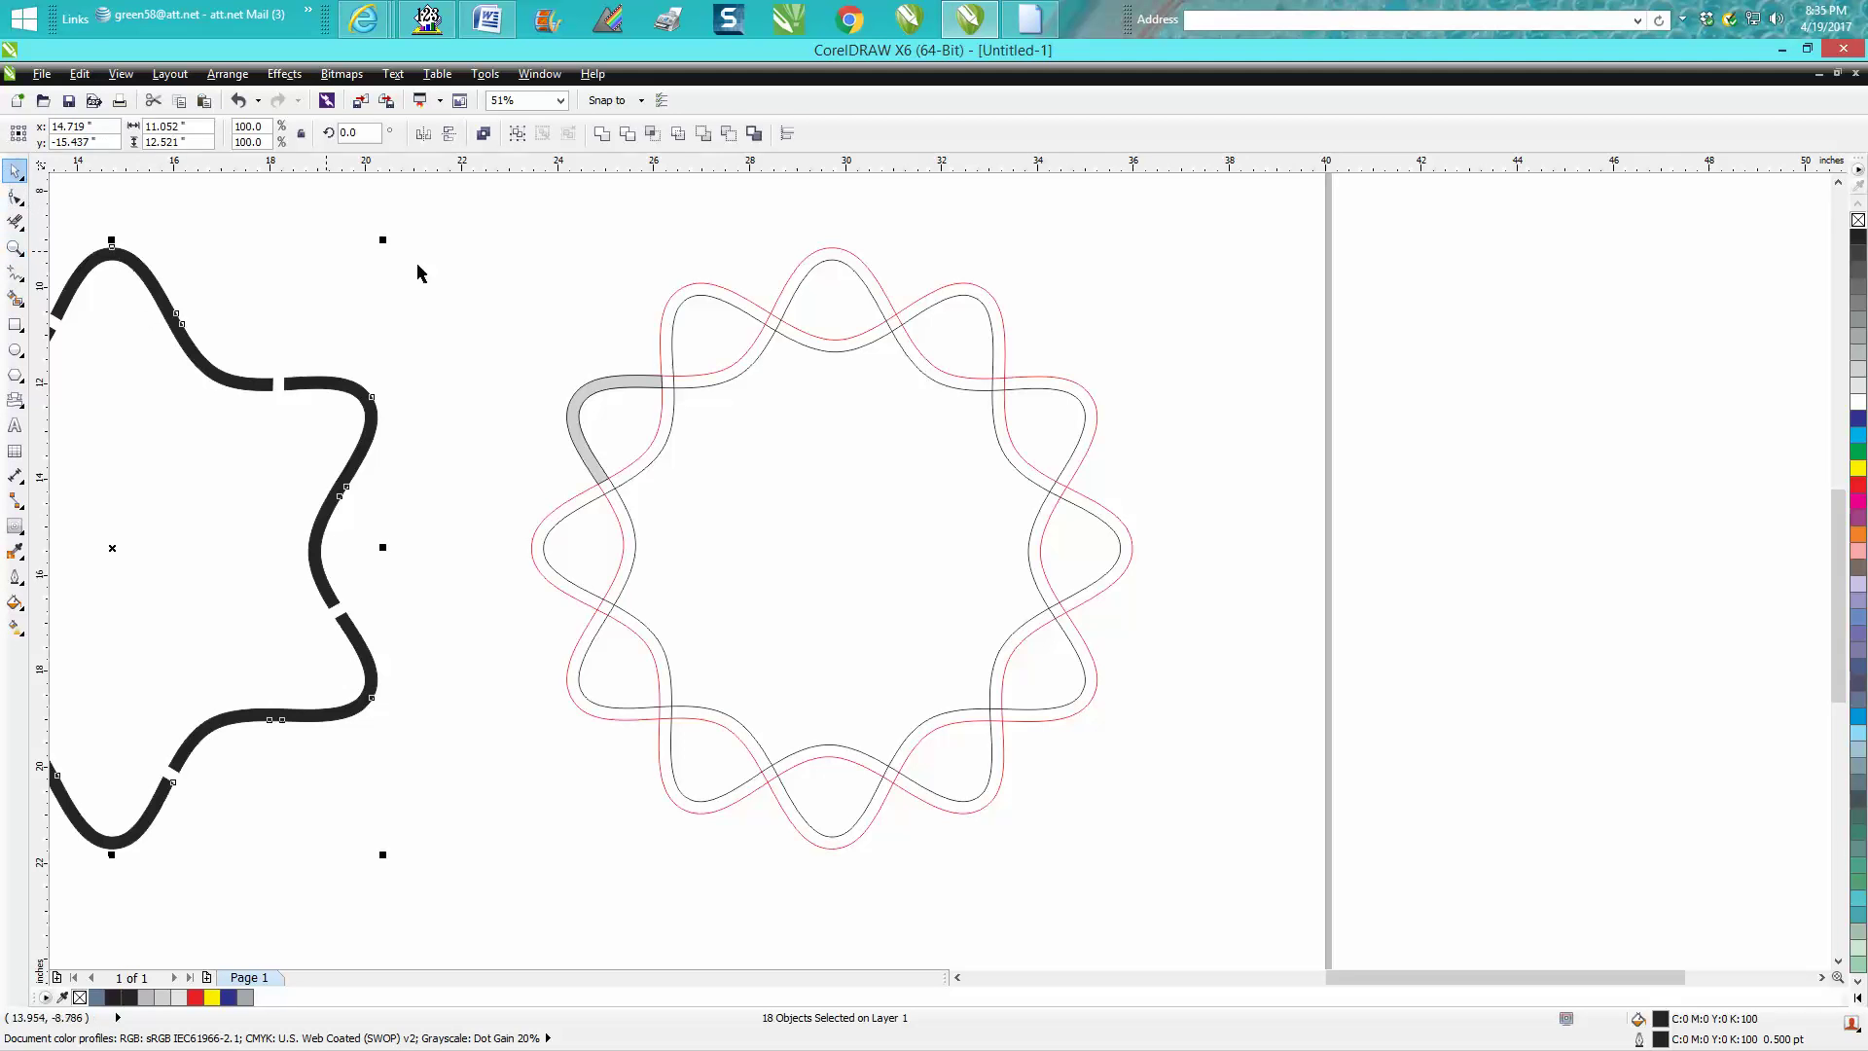
{"action": "left_click", "coordinate": [681, 306]}
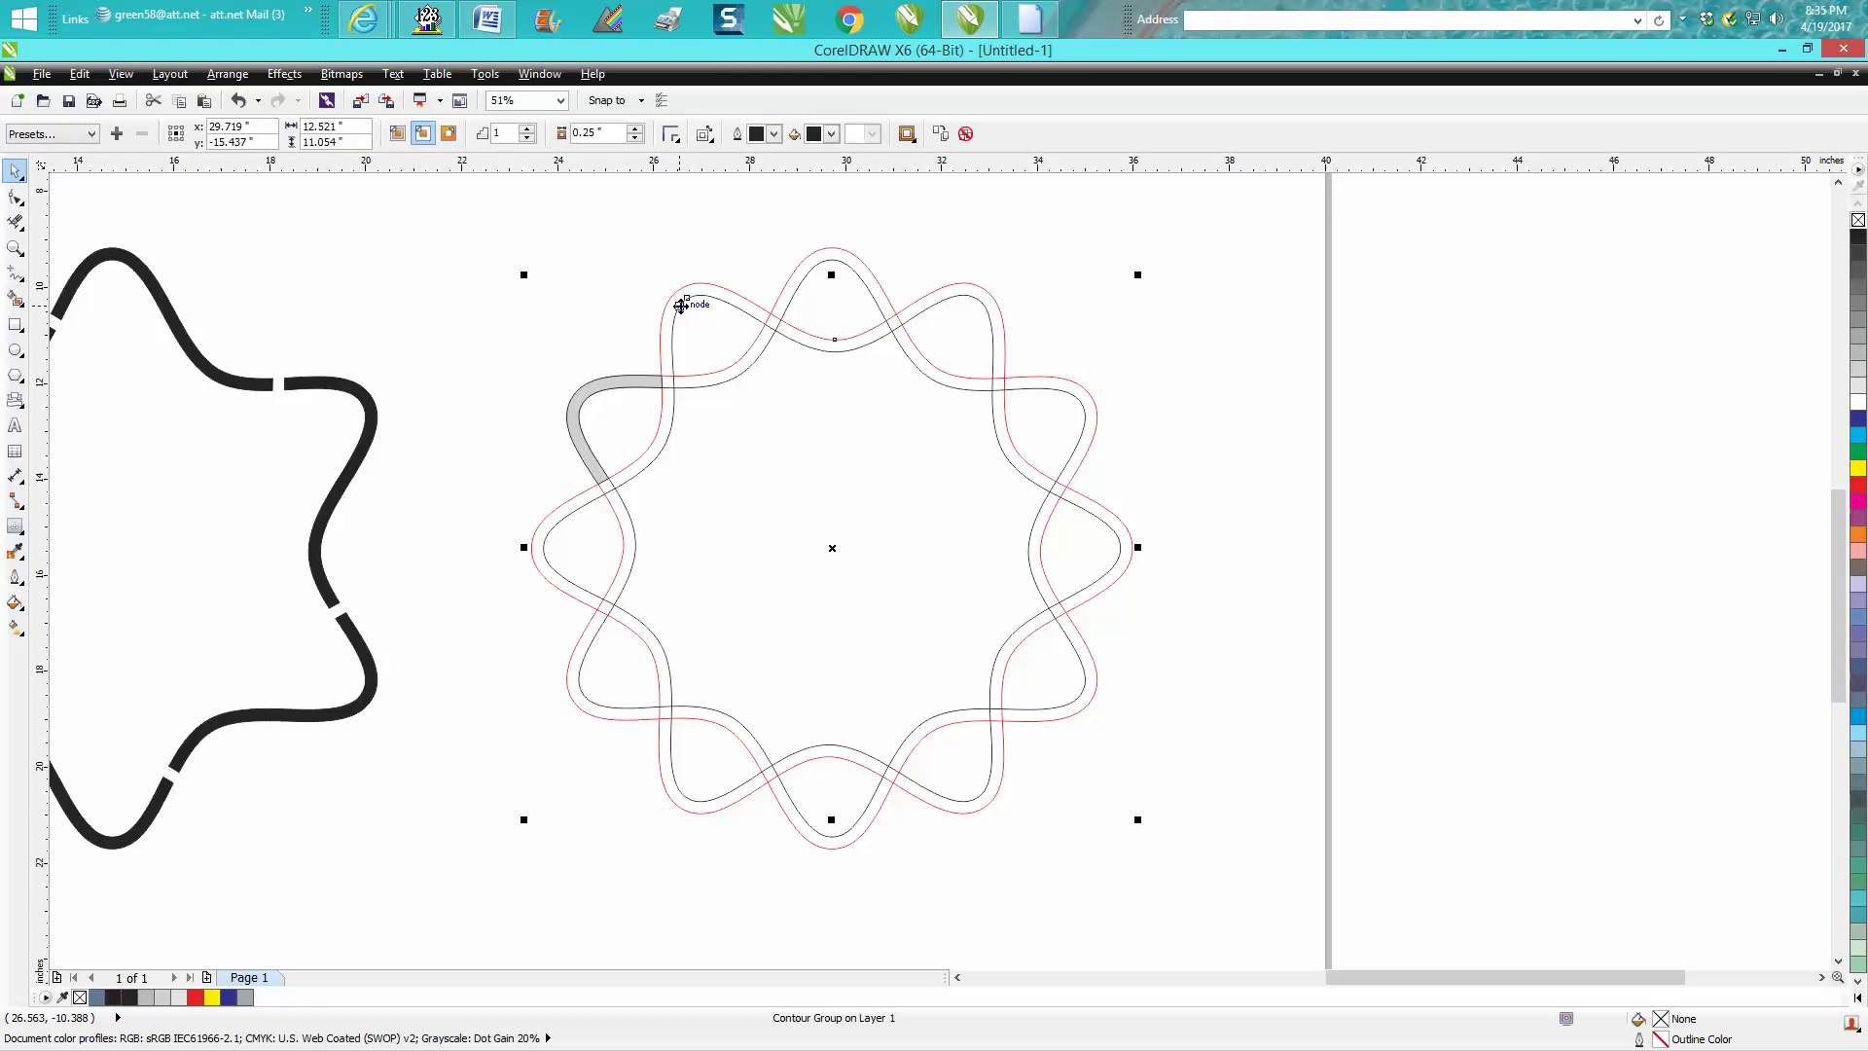
{"action": "key", "text": "Delete"}
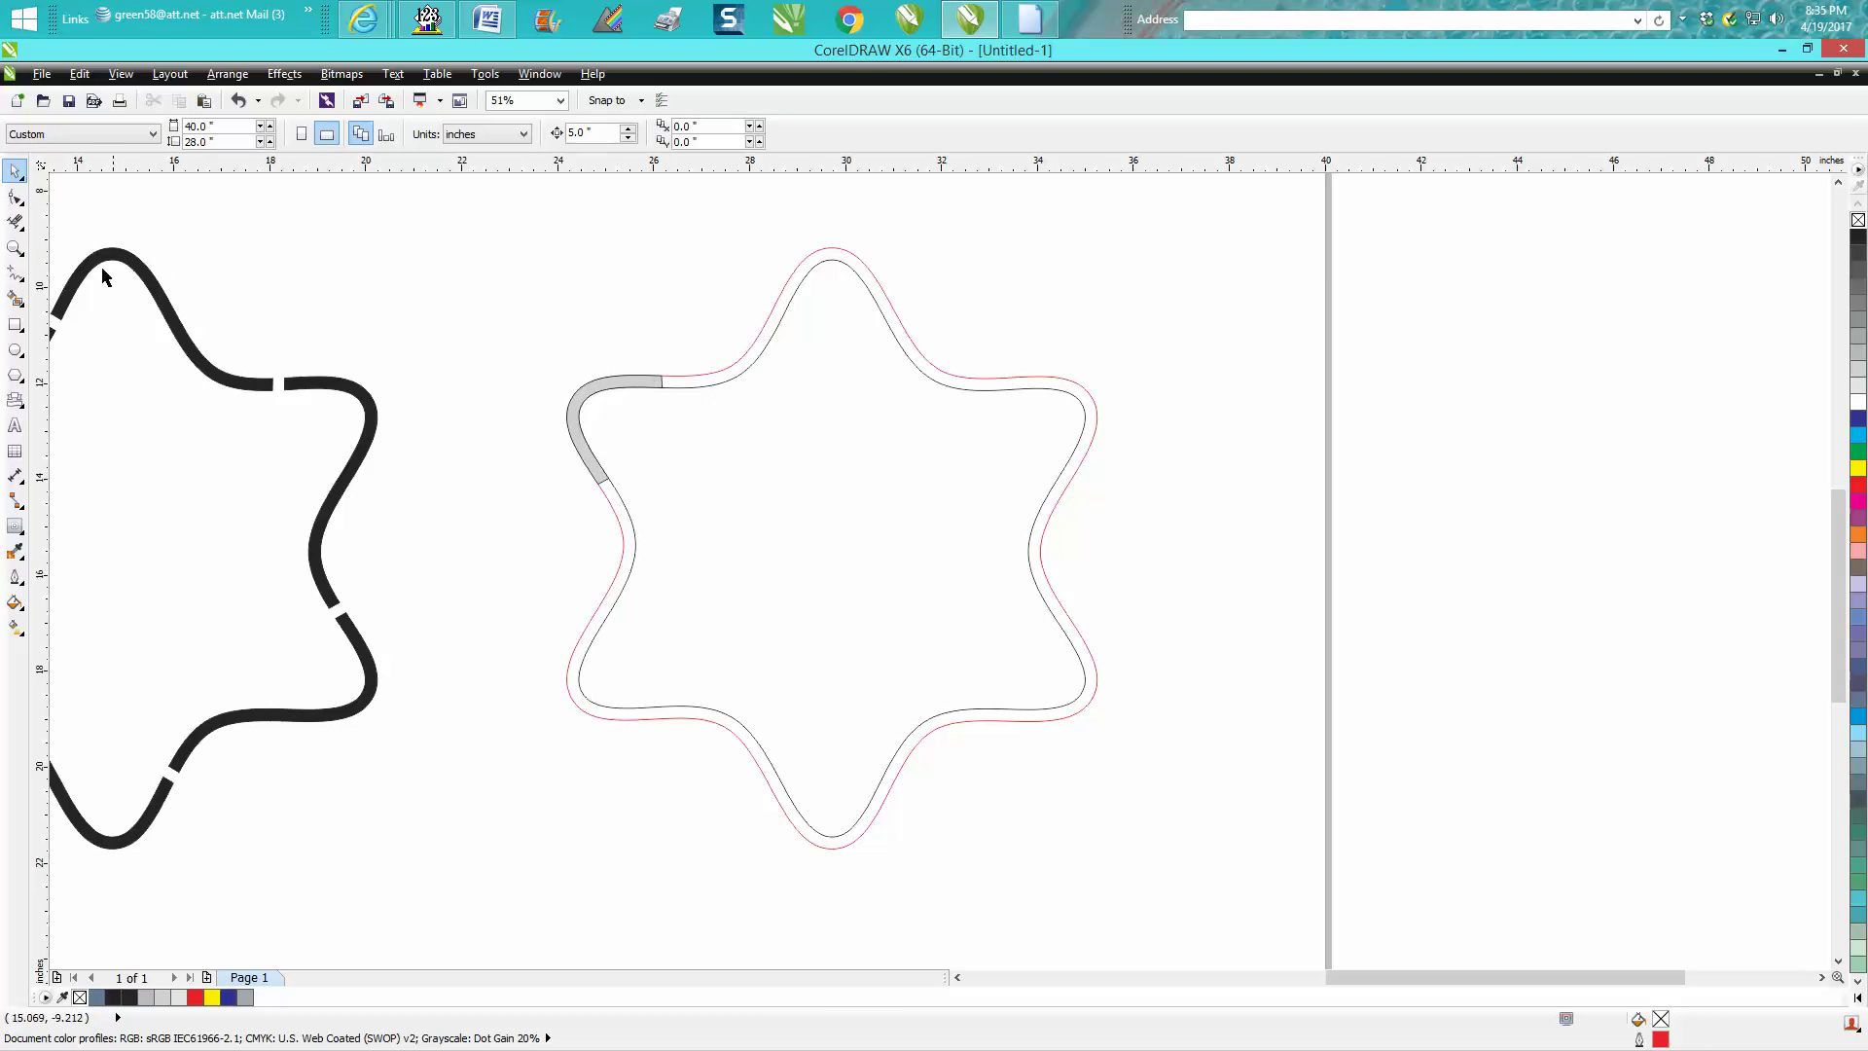
{"action": "left_click", "coordinate": [648, 384]}
{"action": "key", "text": "Delete"}
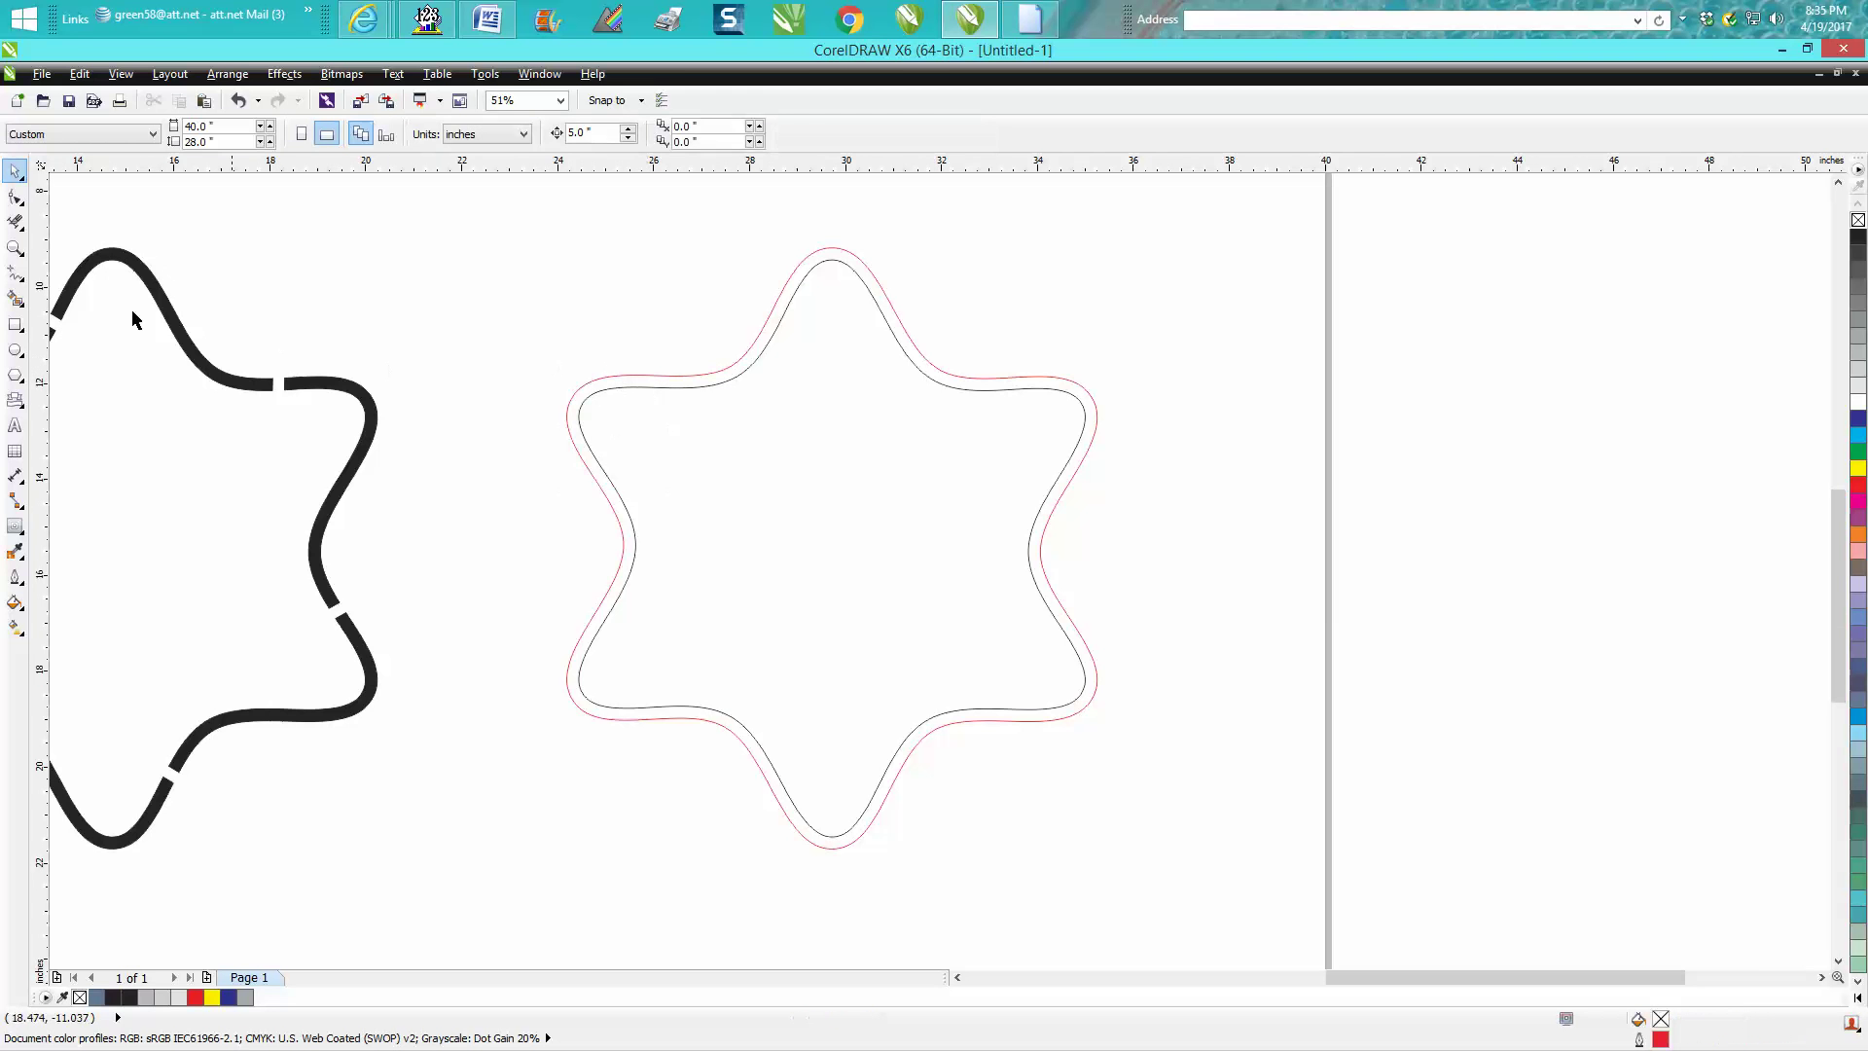
Smart Fill the ring between the star's two outlines with grey.
{"action": "left_click", "coordinate": [15, 298]}
{"action": "left_click", "coordinate": [211, 133]}
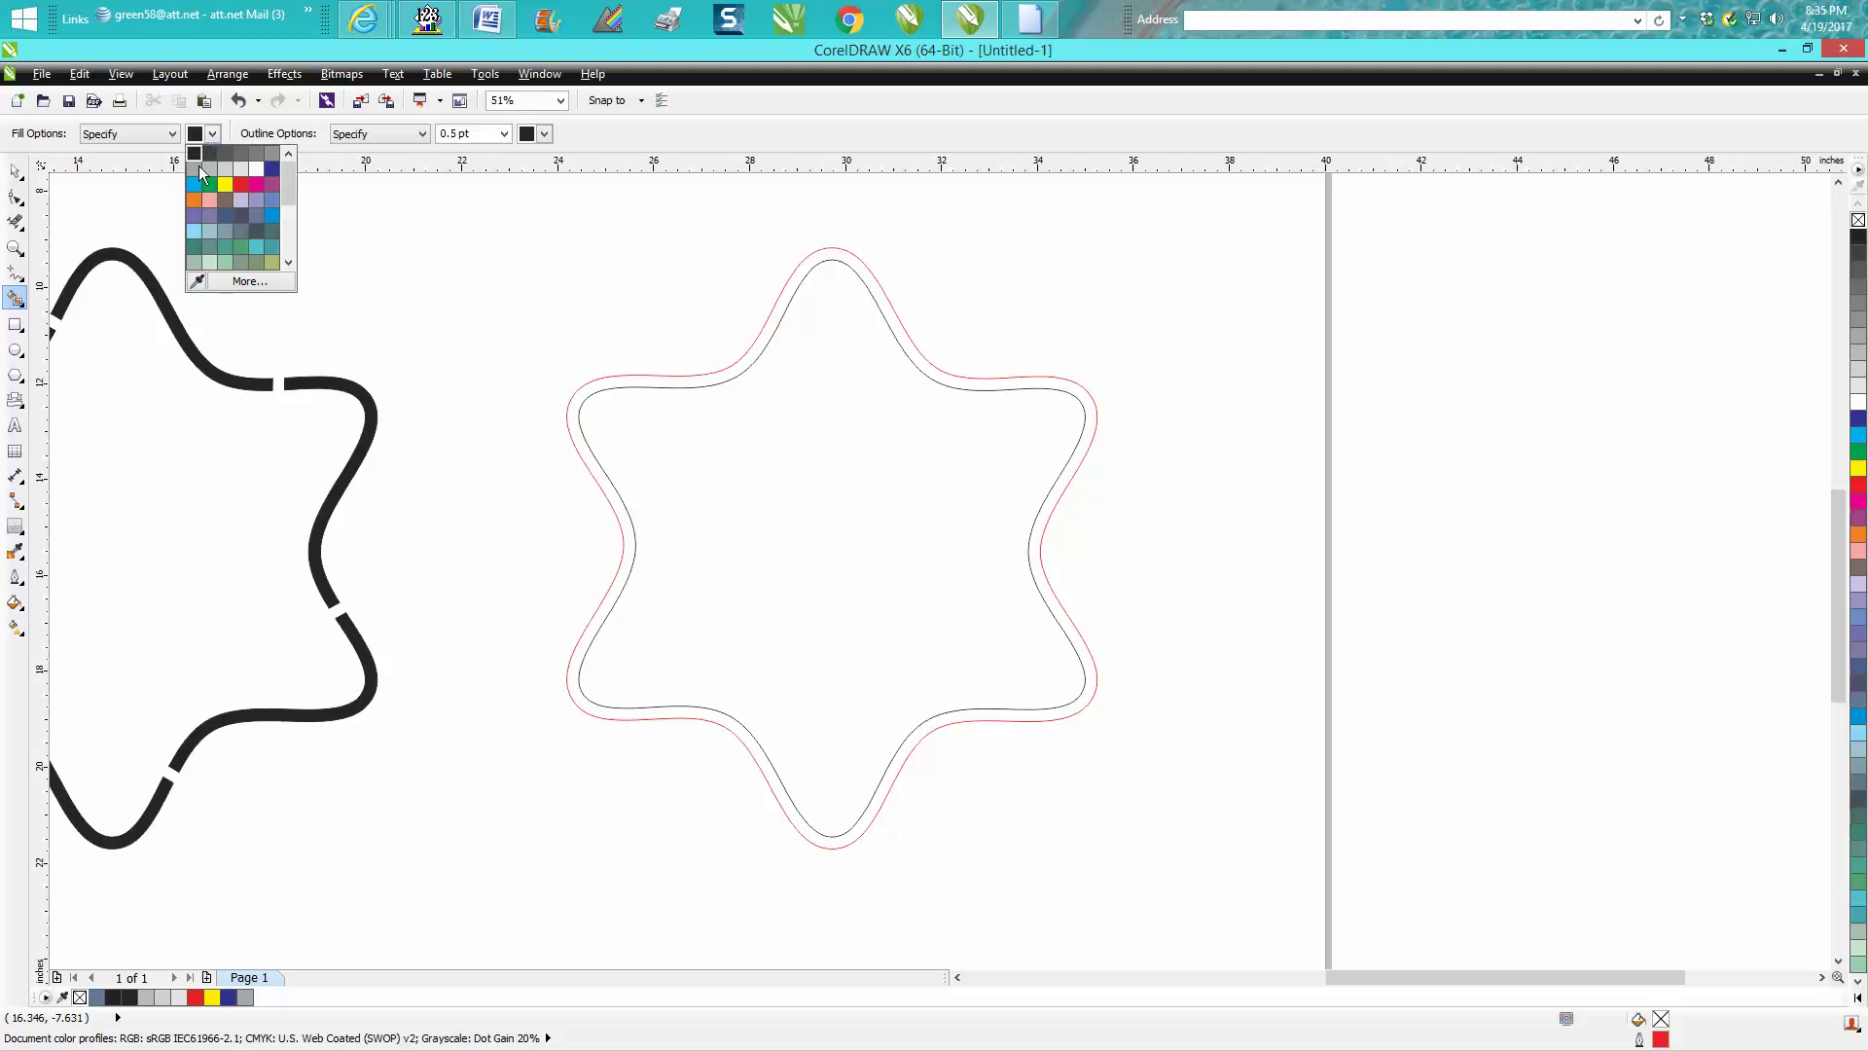
{"action": "left_click", "coordinate": [198, 169]}
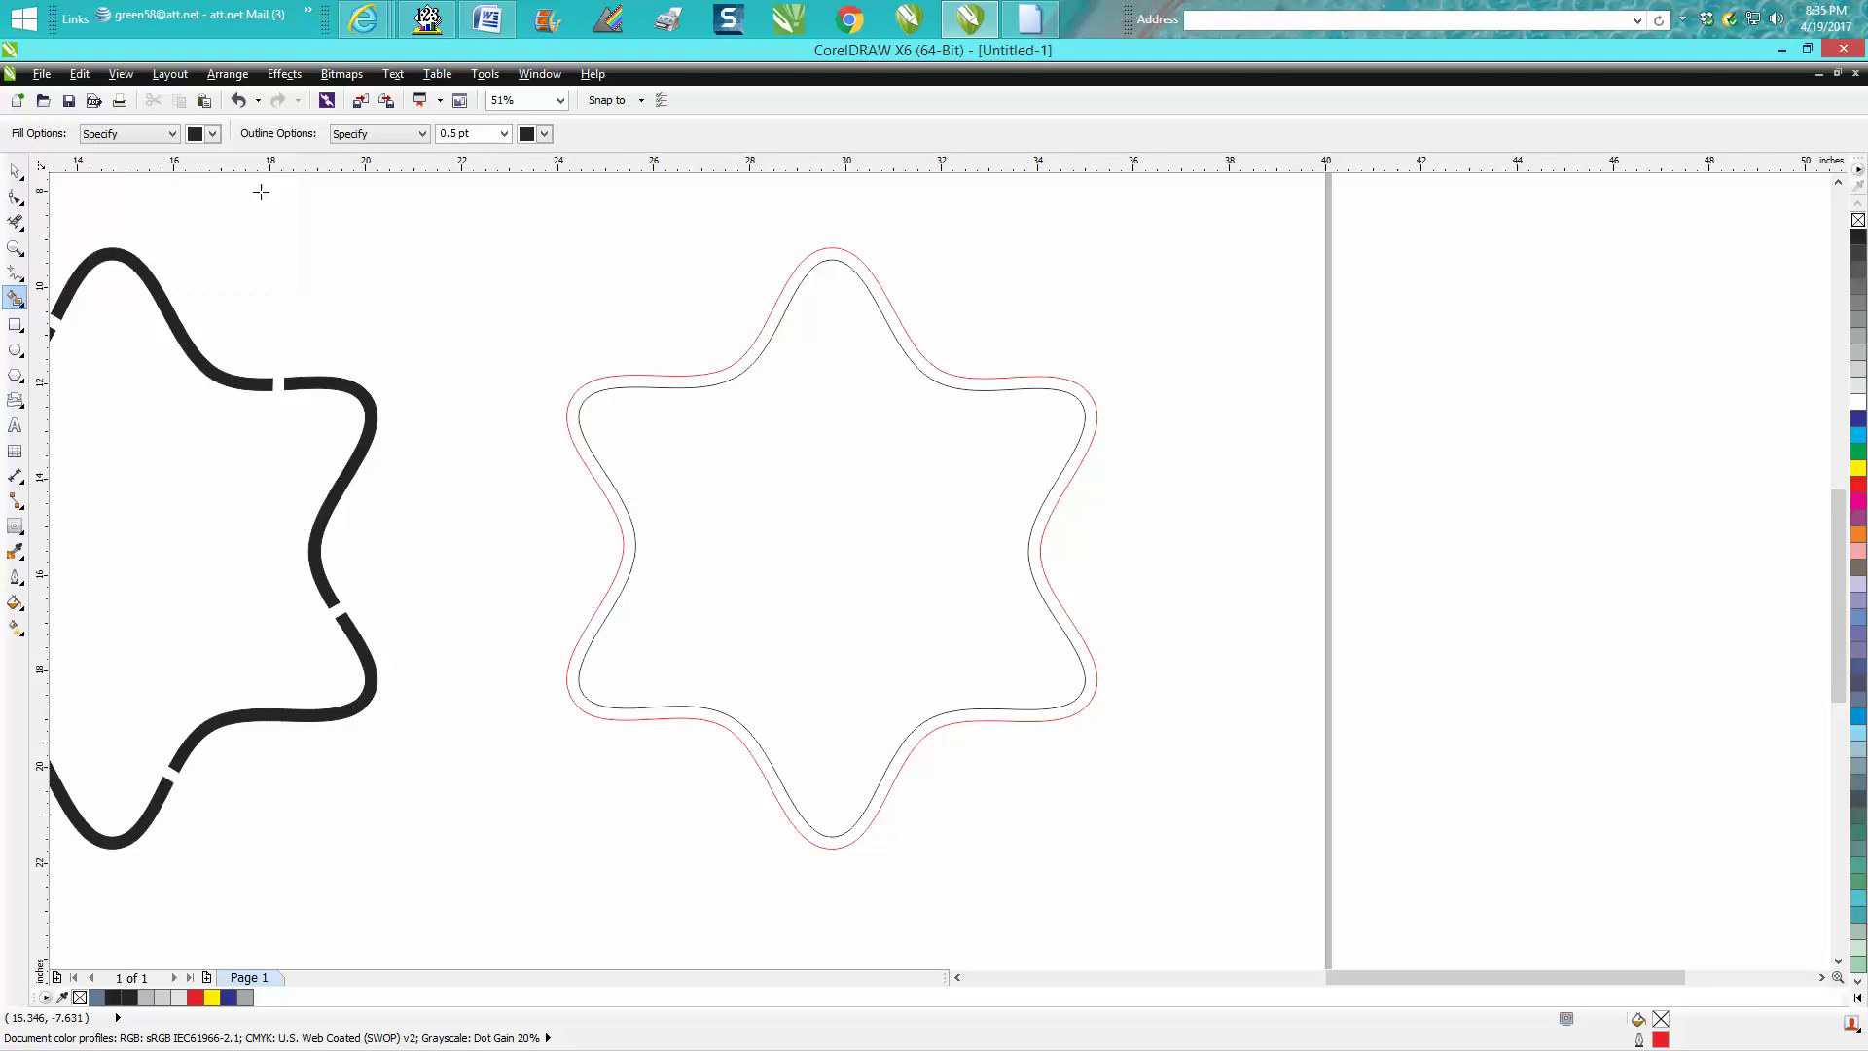
{"action": "left_click", "coordinate": [614, 385]}
{"action": "scroll", "coordinate": [97, 193], "scroll_direction": "down", "scroll_amount": 2}
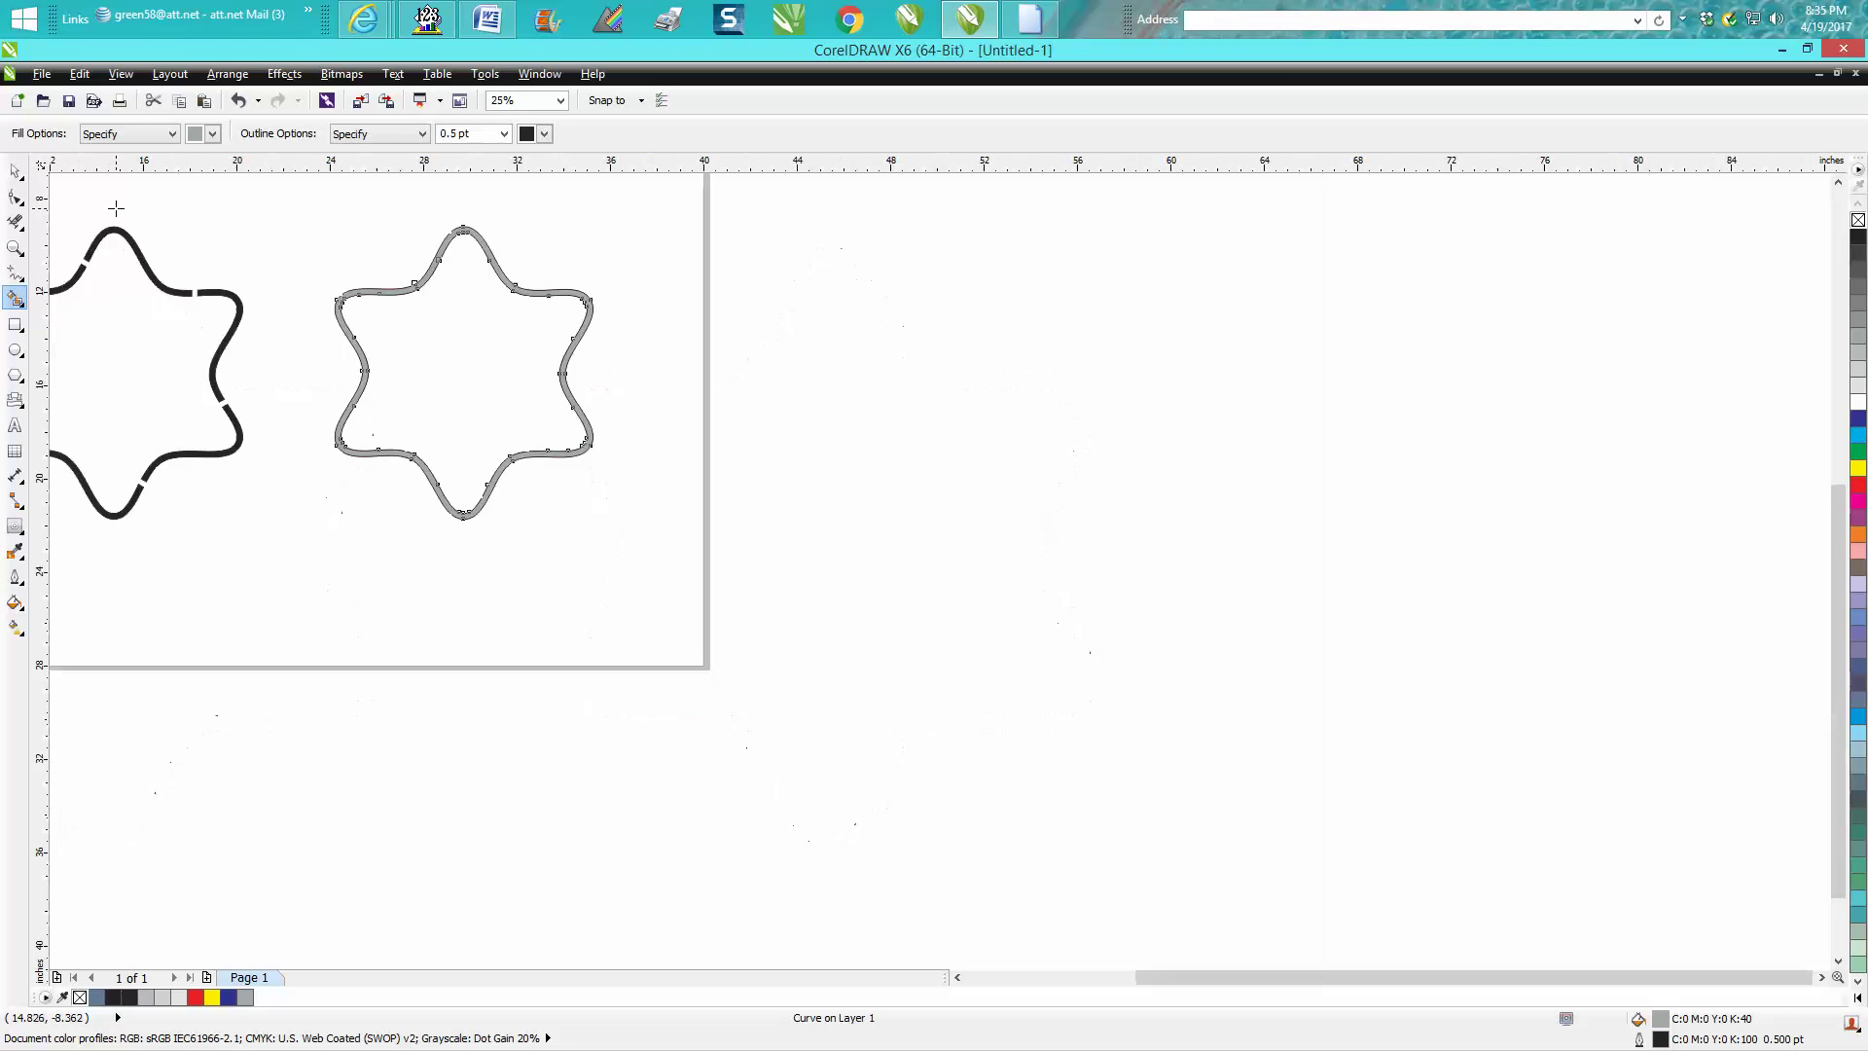
Undo the grey fill and delete the restored contour copy and the leftover grey piece.
{"action": "left_click", "coordinate": [238, 101]}
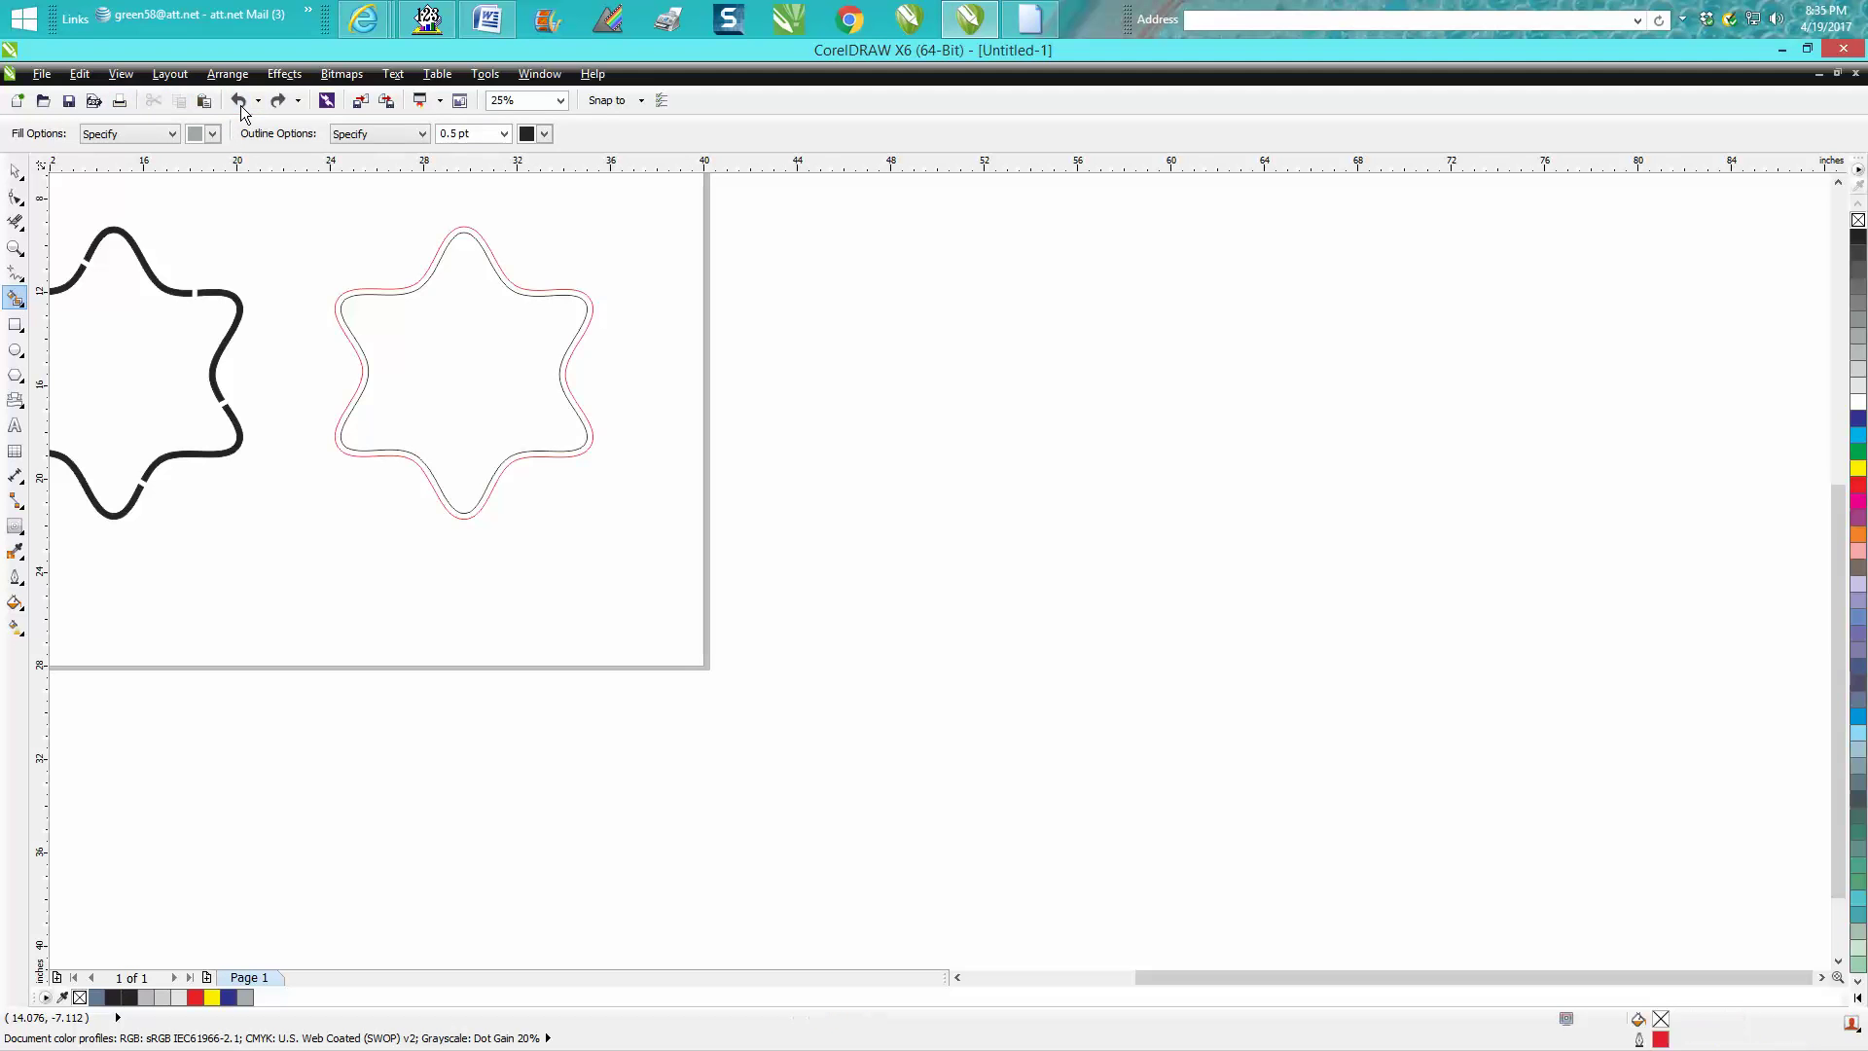
{"action": "left_click", "coordinate": [238, 101]}
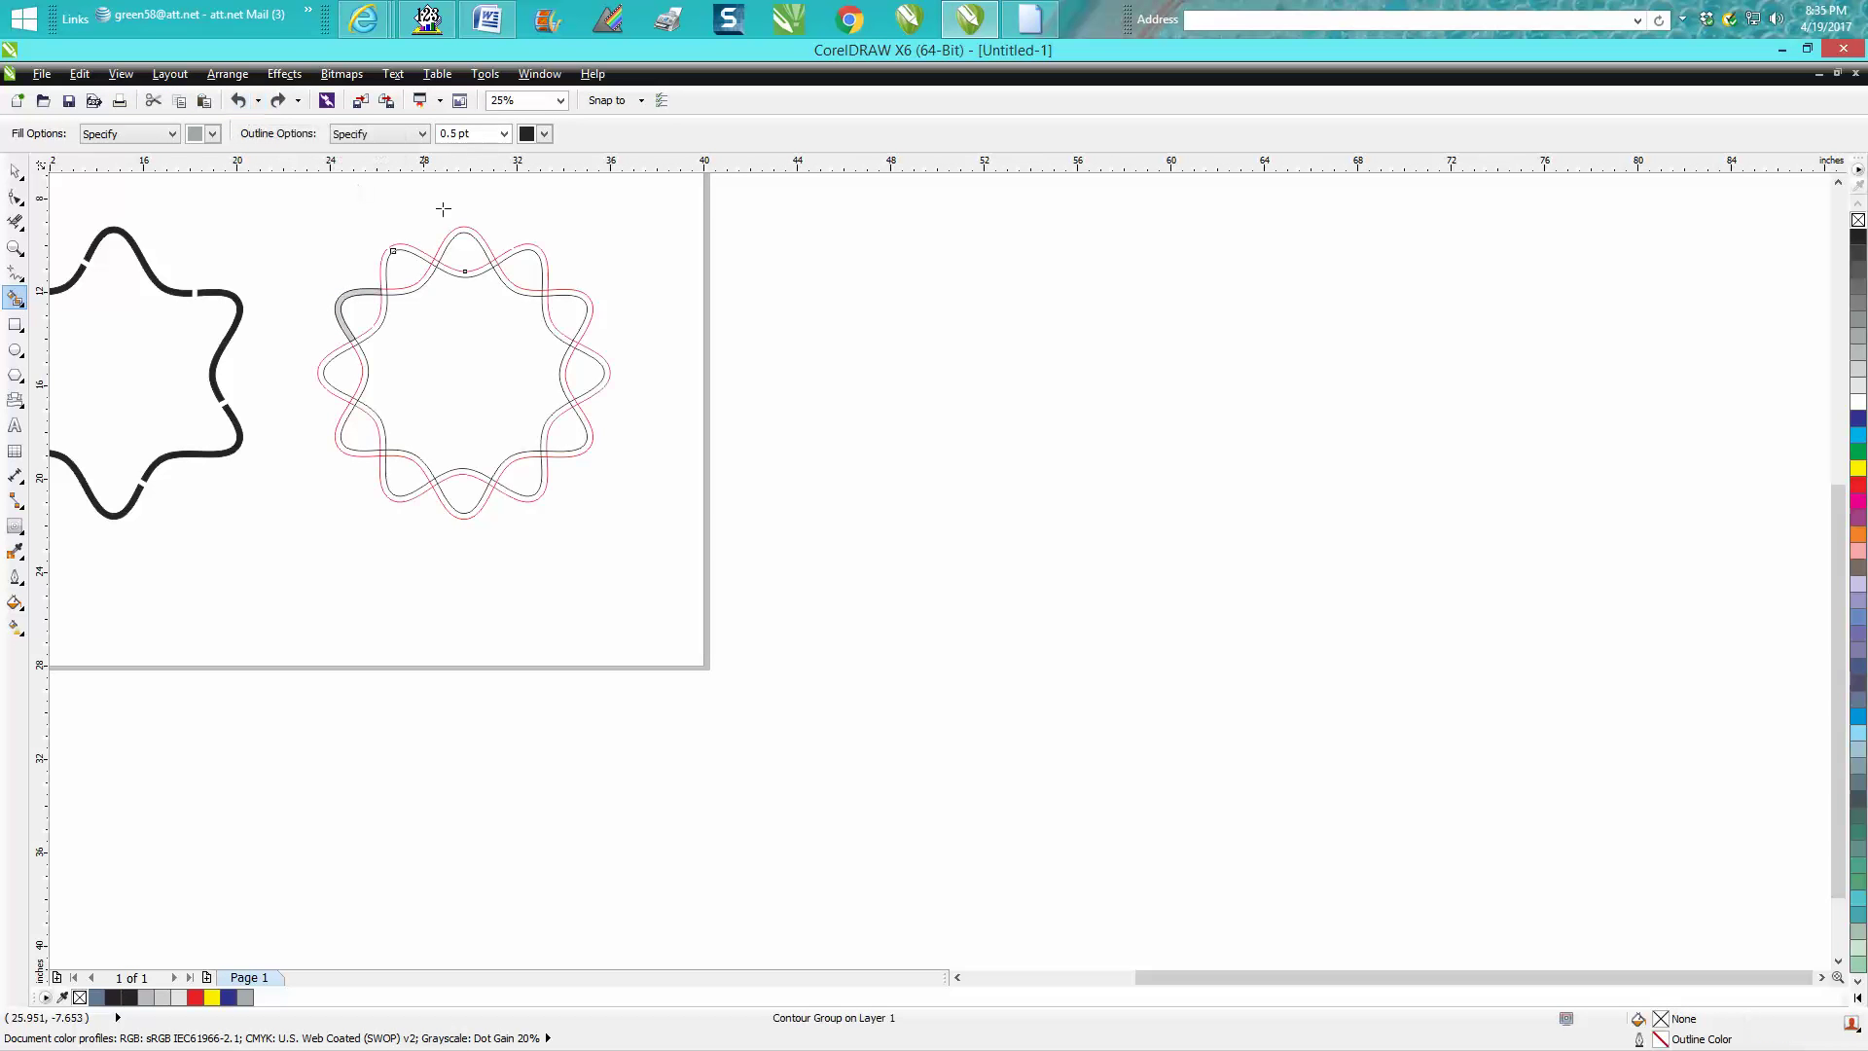
{"action": "left_click", "coordinate": [15, 171]}
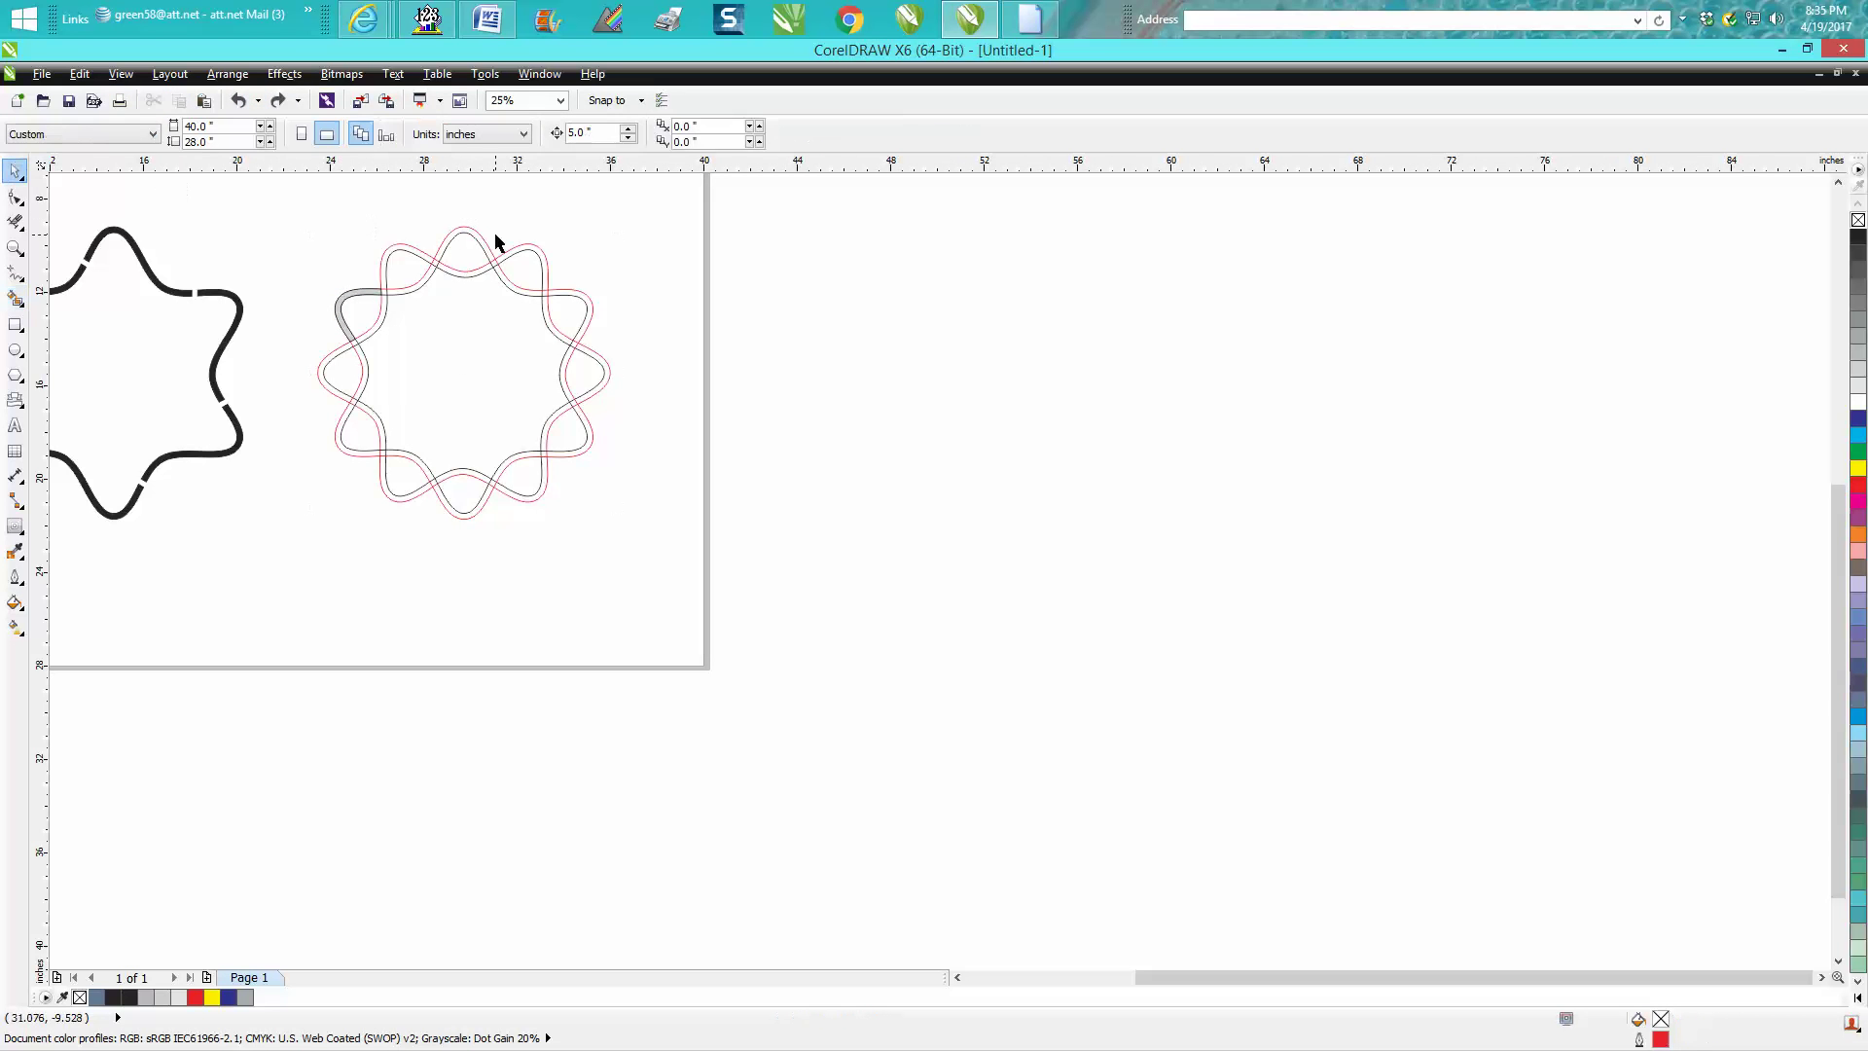
{"action": "left_click", "coordinate": [473, 241]}
{"action": "key", "text": "Delete"}
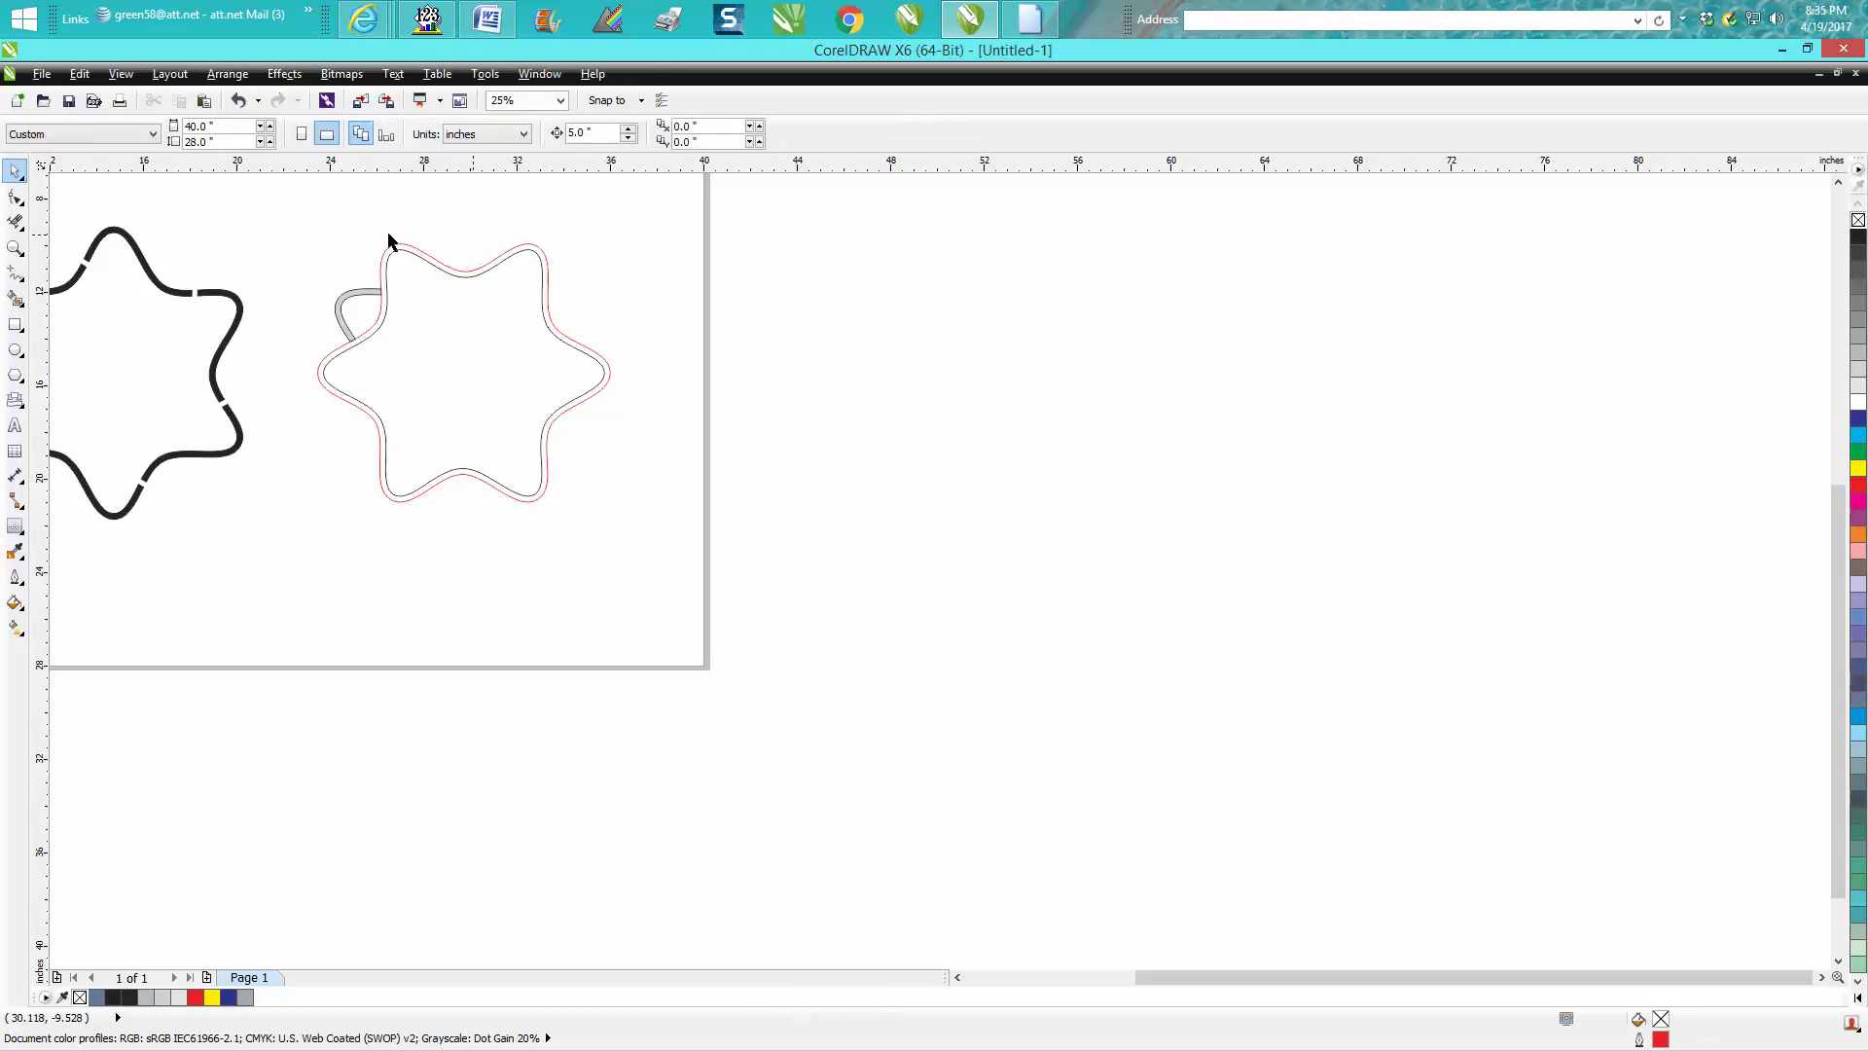
{"action": "left_click", "coordinate": [347, 297]}
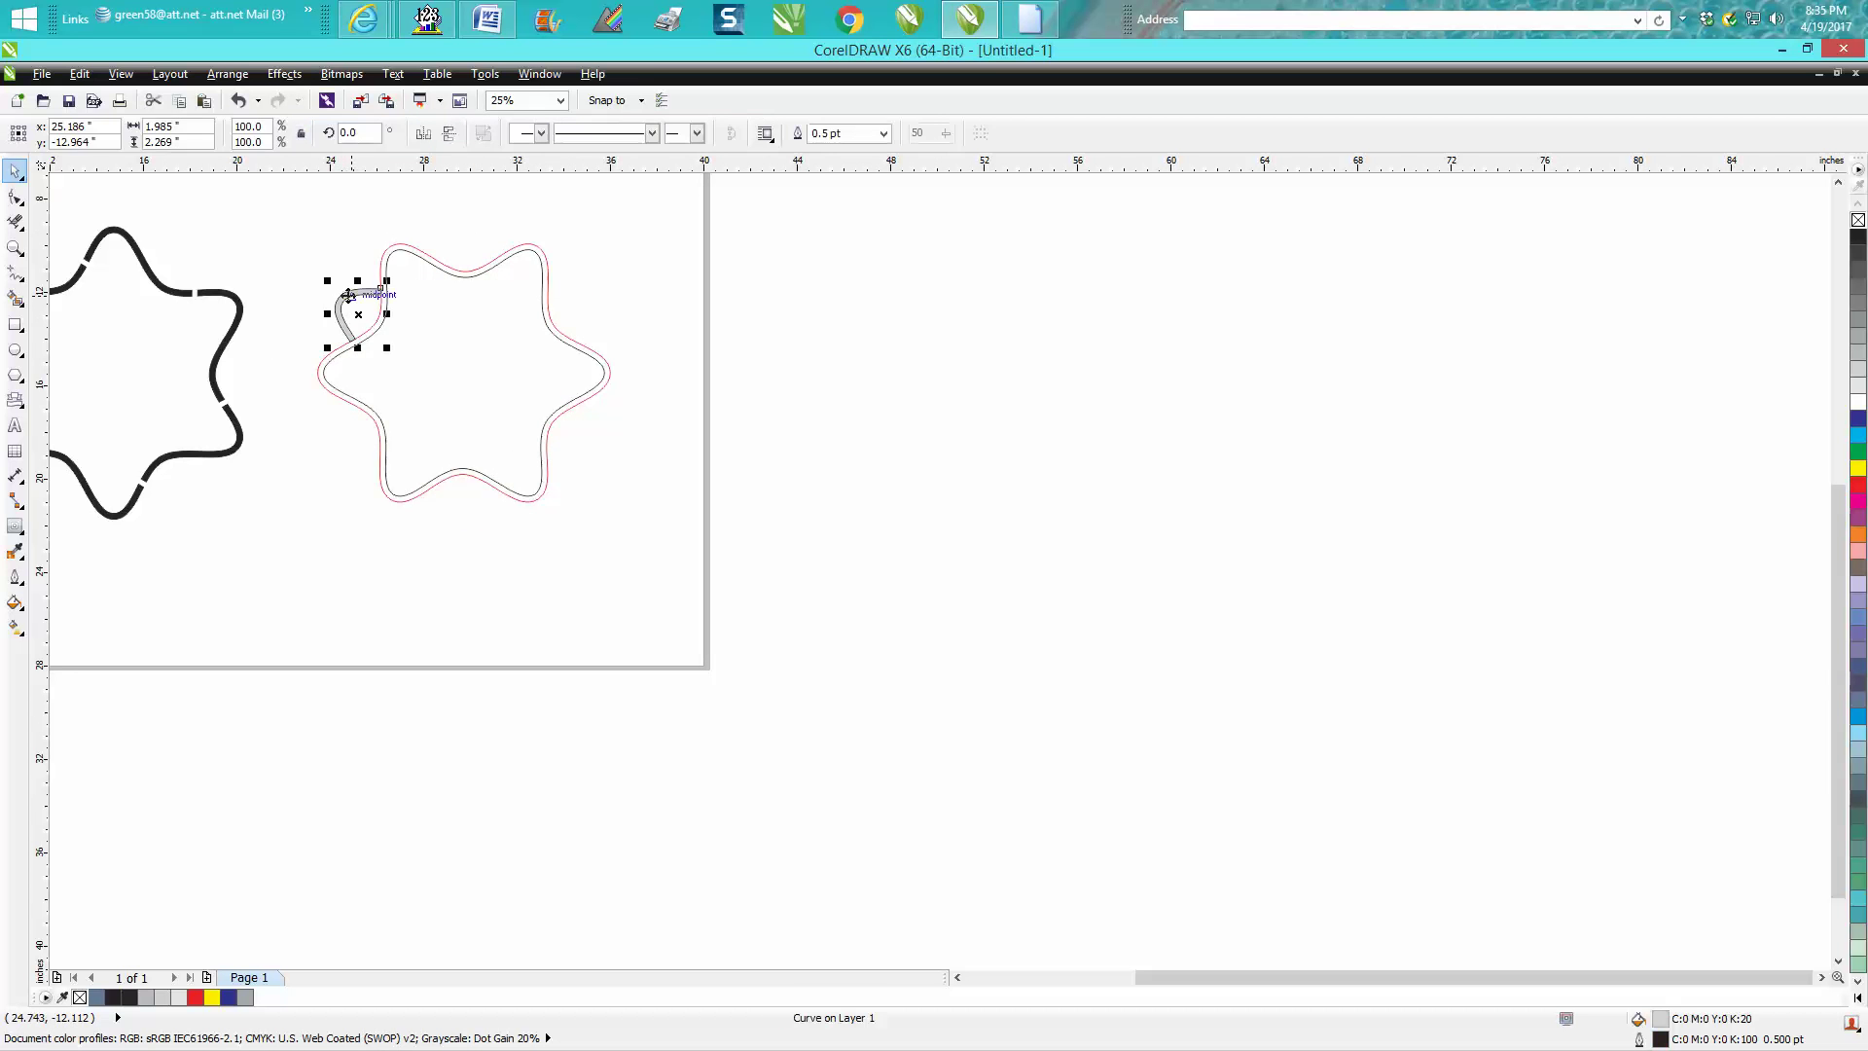
{"action": "key", "text": "Delete"}
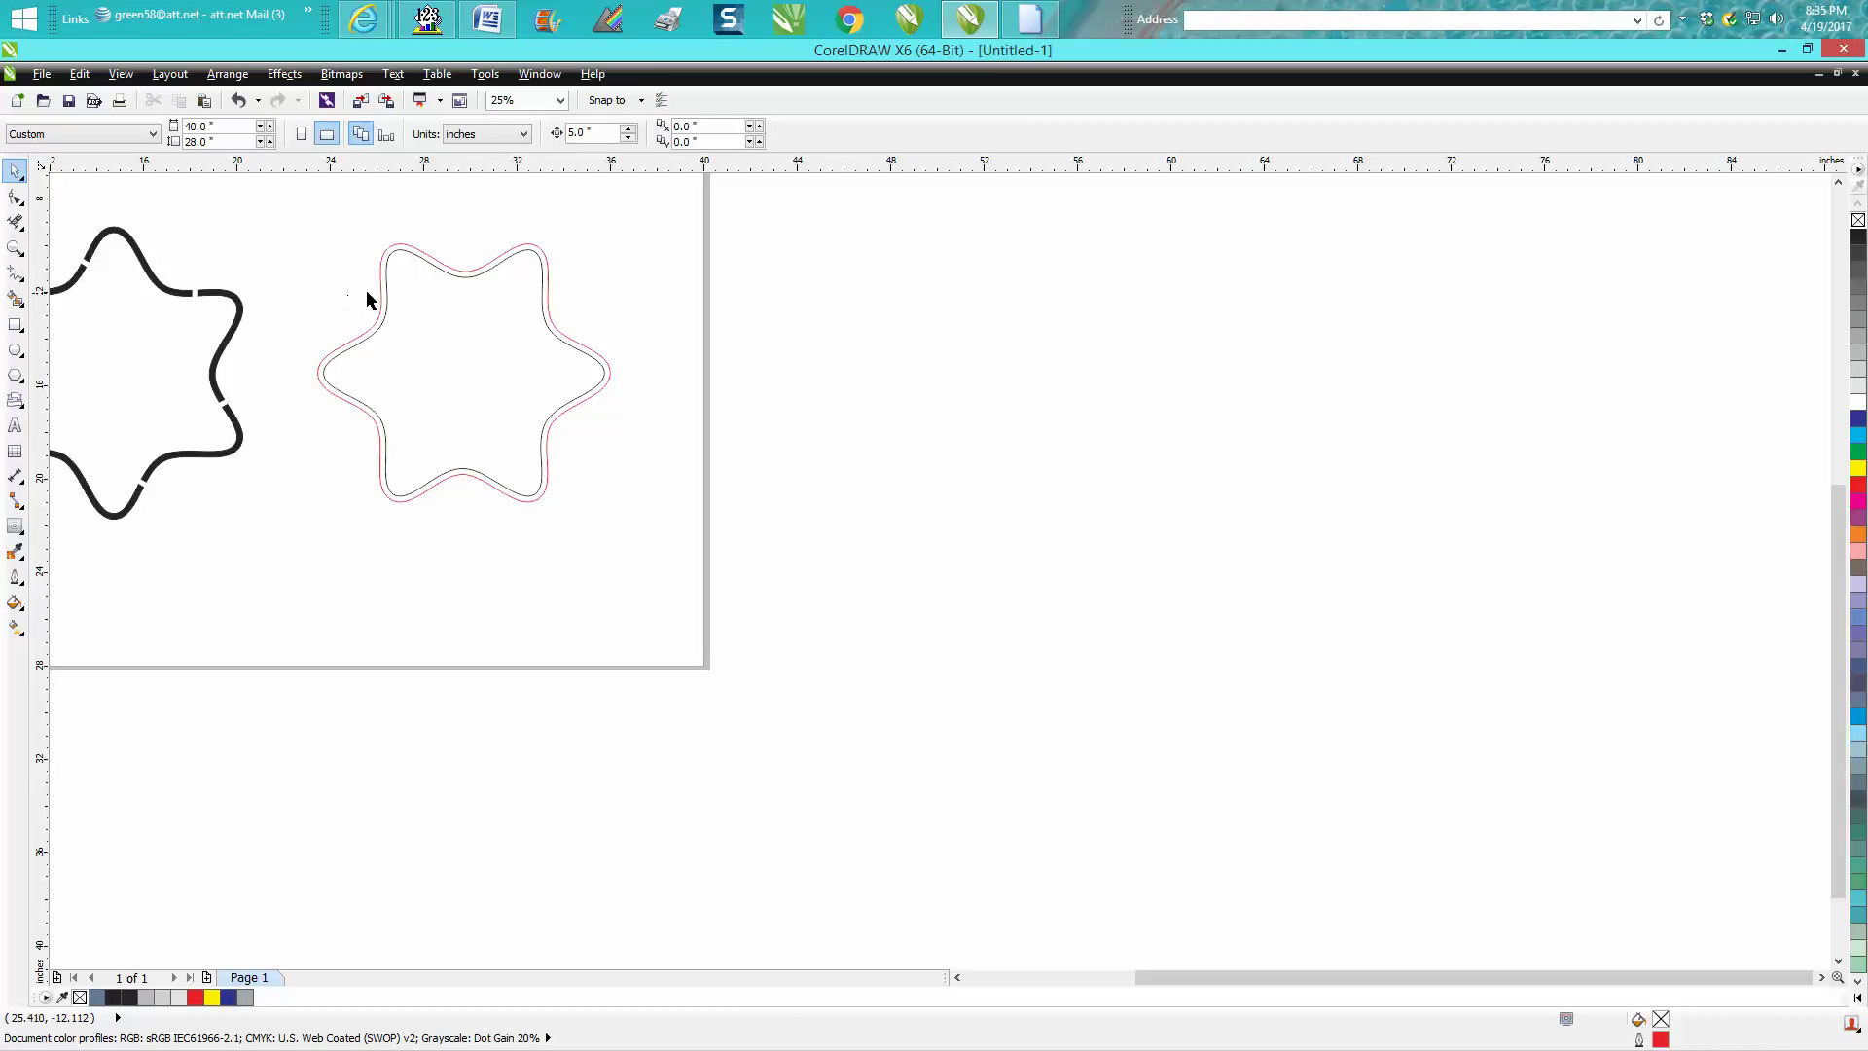
Smart Fill the star ring grey again, leaving one 40% gray band curve.
{"action": "left_click", "coordinate": [16, 299]}
{"action": "left_click", "coordinate": [379, 279]}
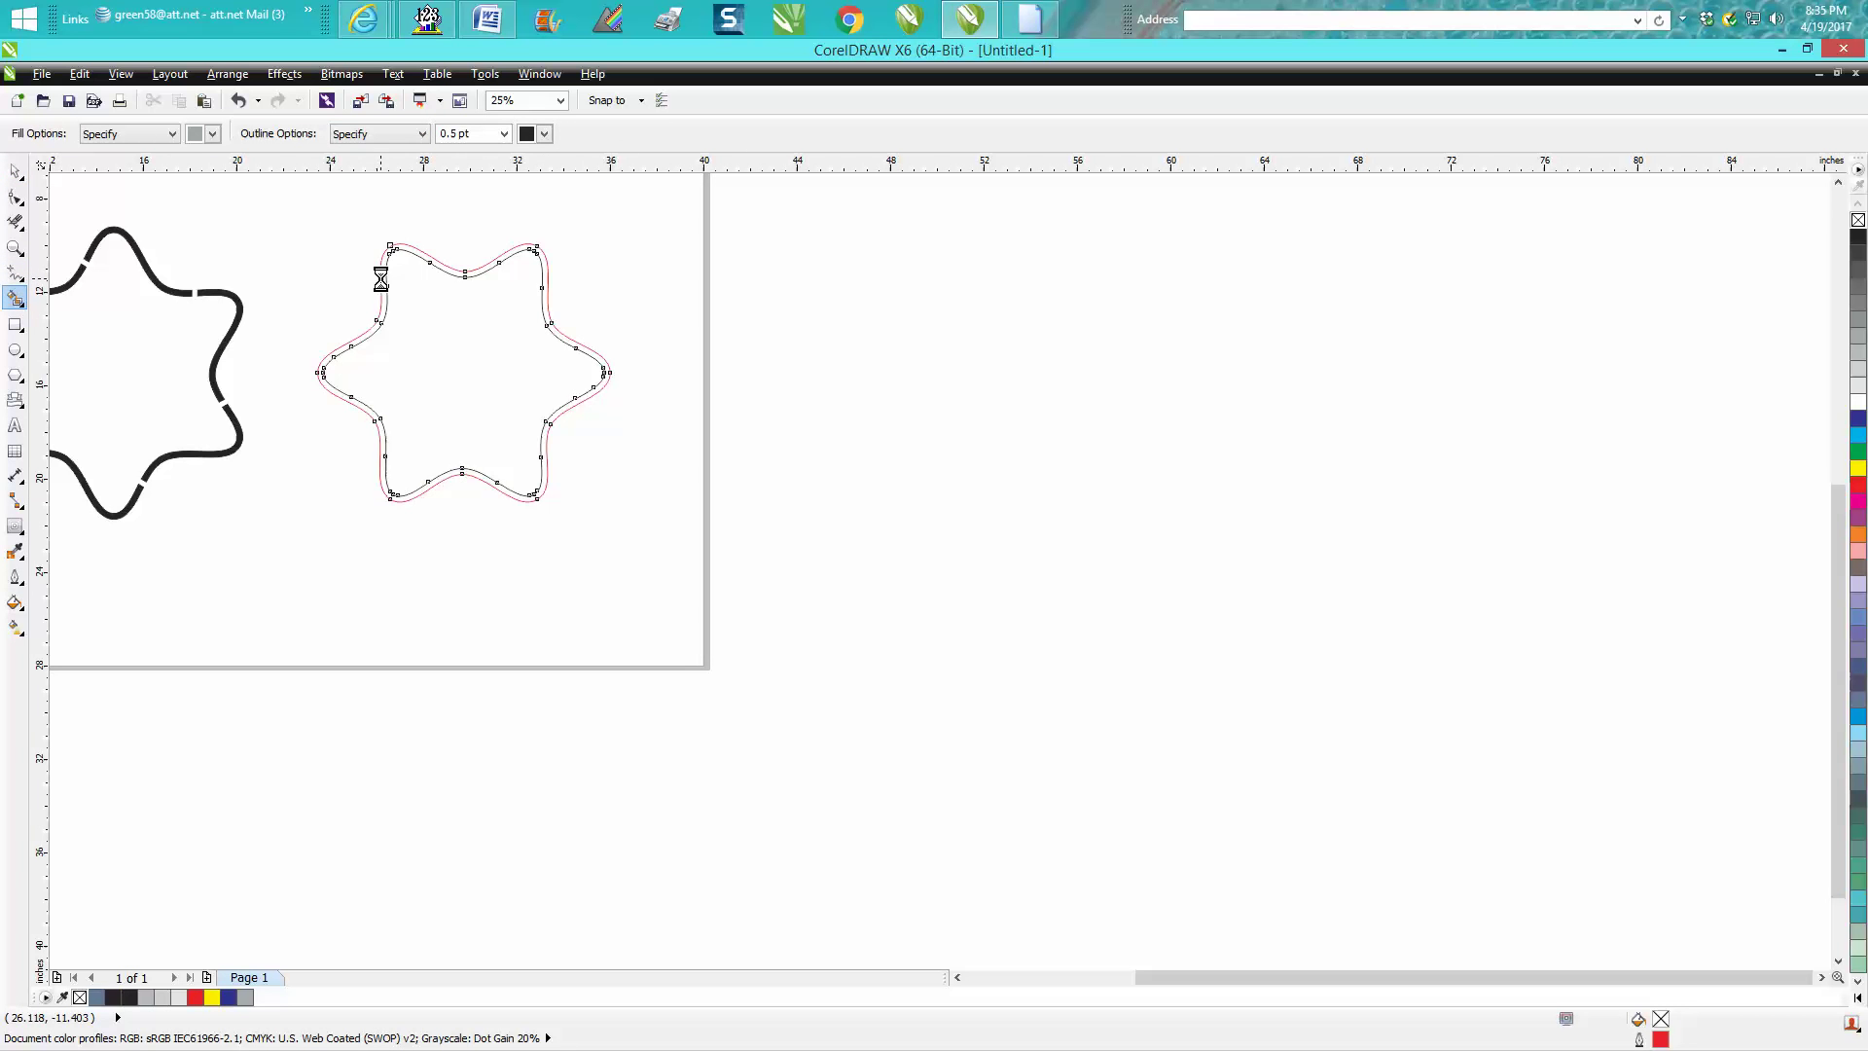
{"action": "left_click", "coordinate": [16, 171]}
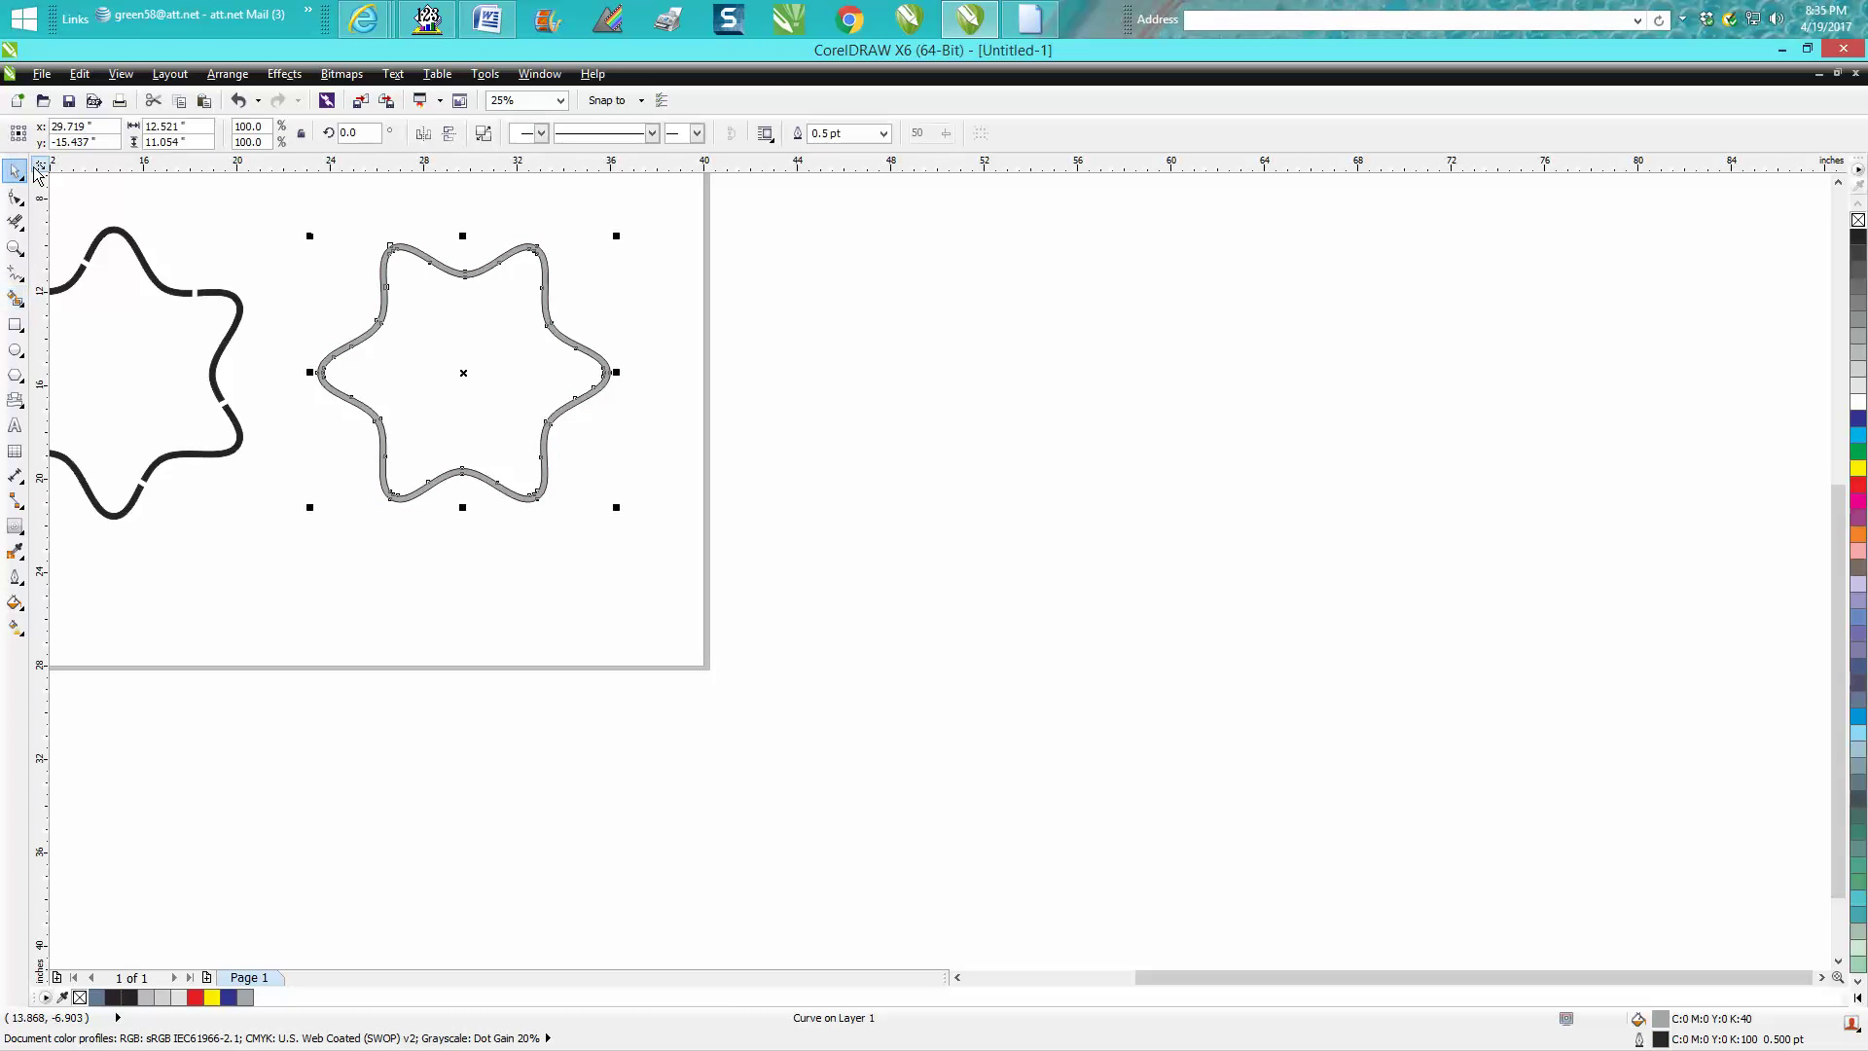
{"action": "scroll", "coordinate": [335, 318], "scroll_direction": "down", "scroll_amount": 1}
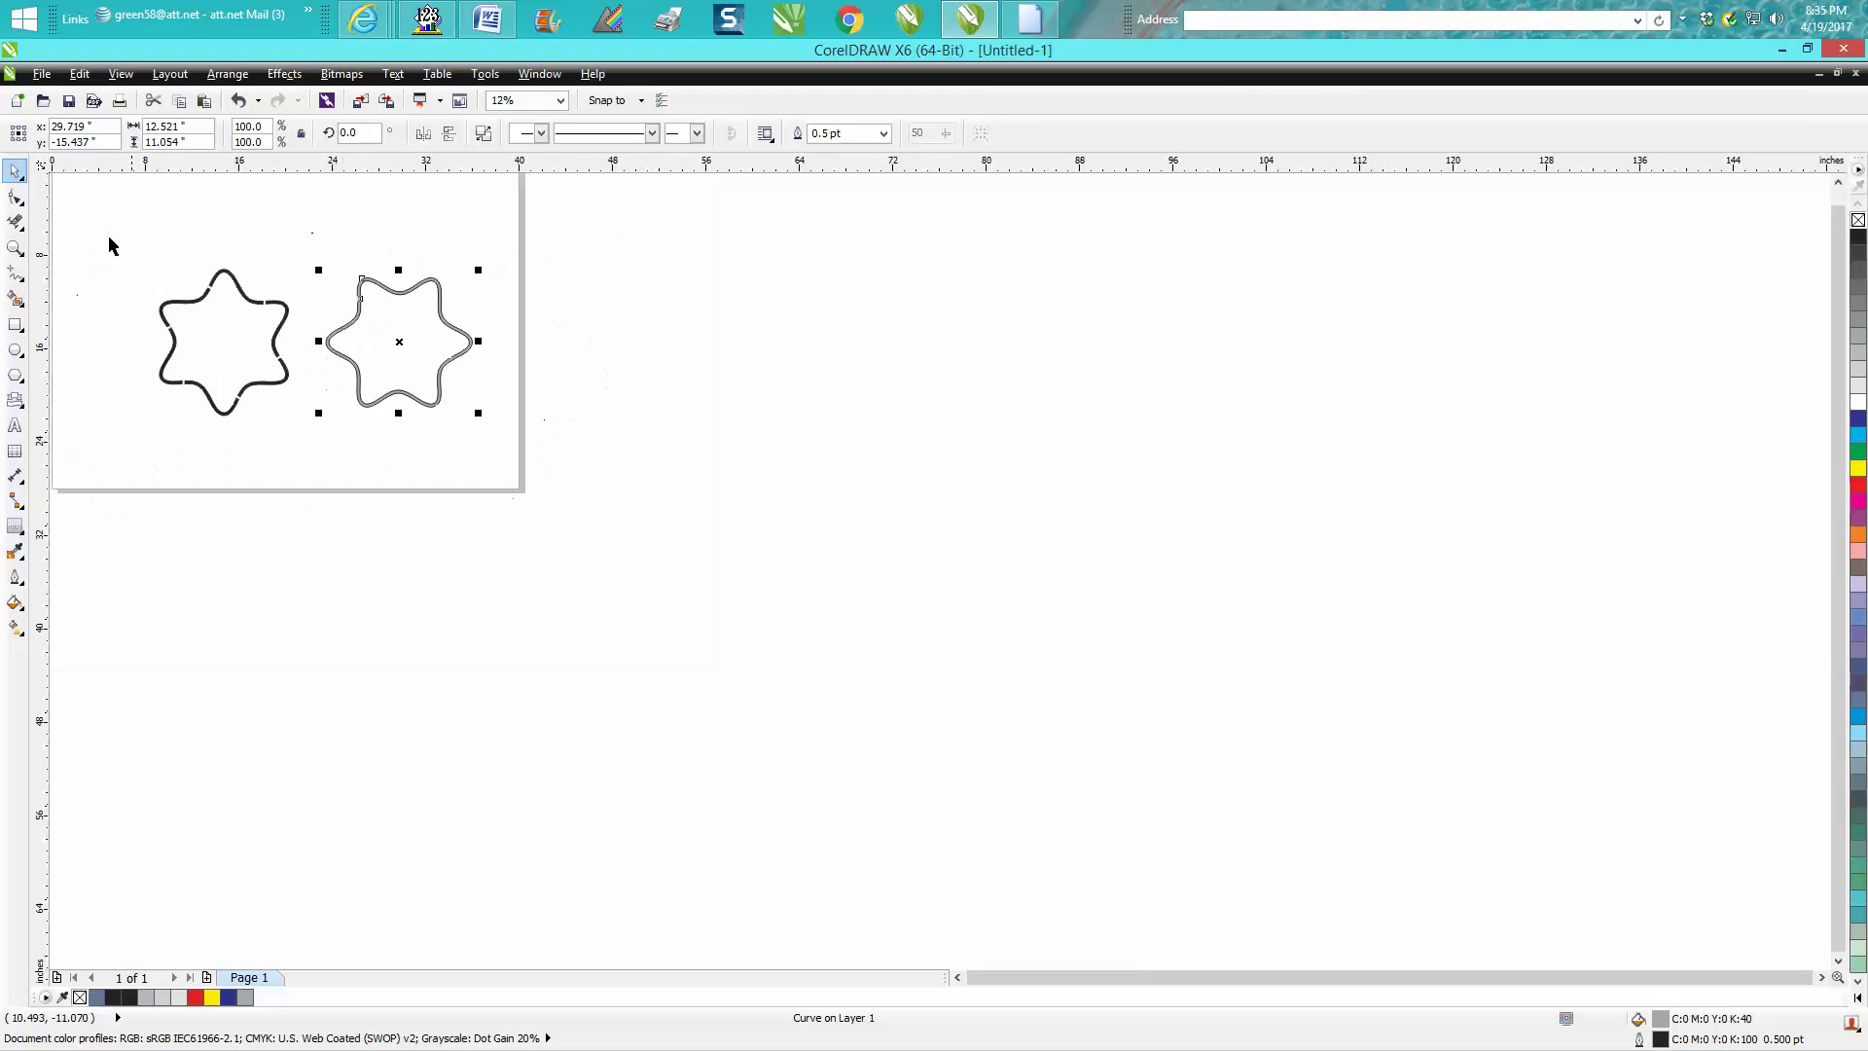
Nudge the black star right onto the grey band and zoom in on the overlap.
{"action": "left_click_drag", "start_coordinate": [114, 252], "coordinate": [327, 426]}
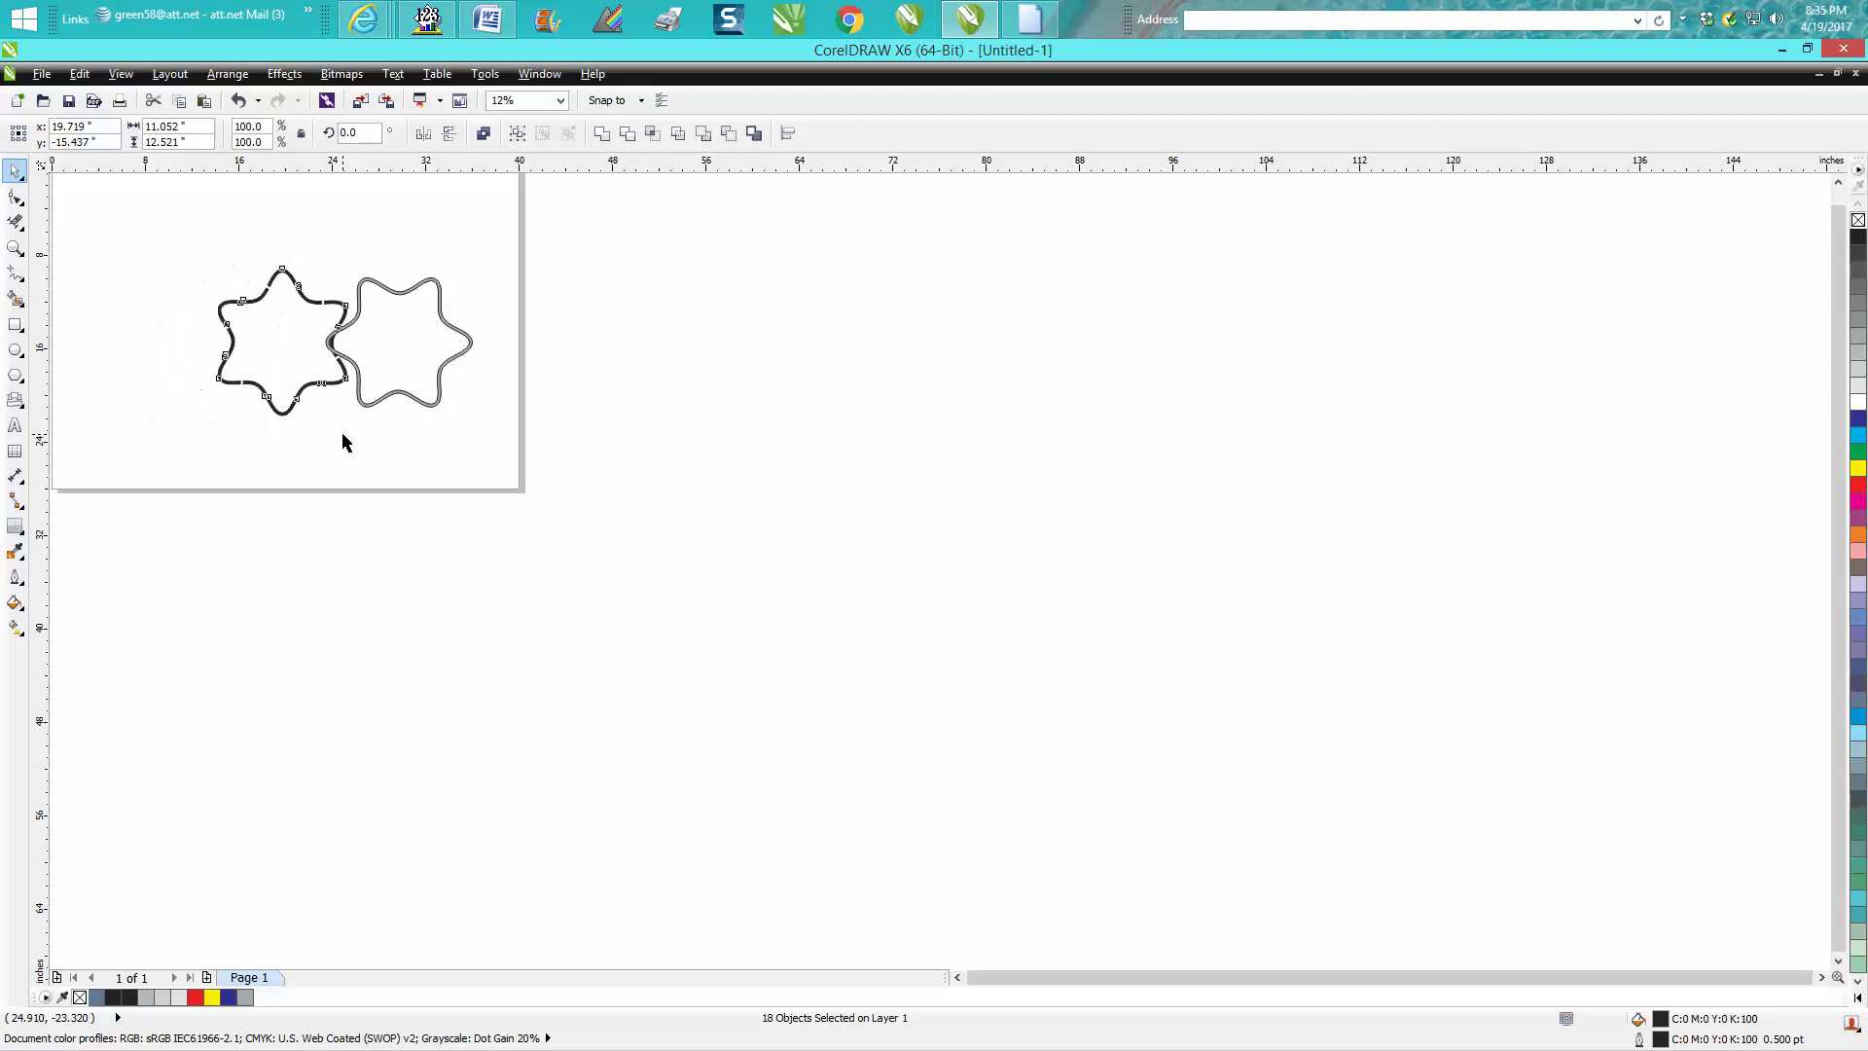
{"action": "key", "text": "Right"}
{"action": "key", "text": "Right"}
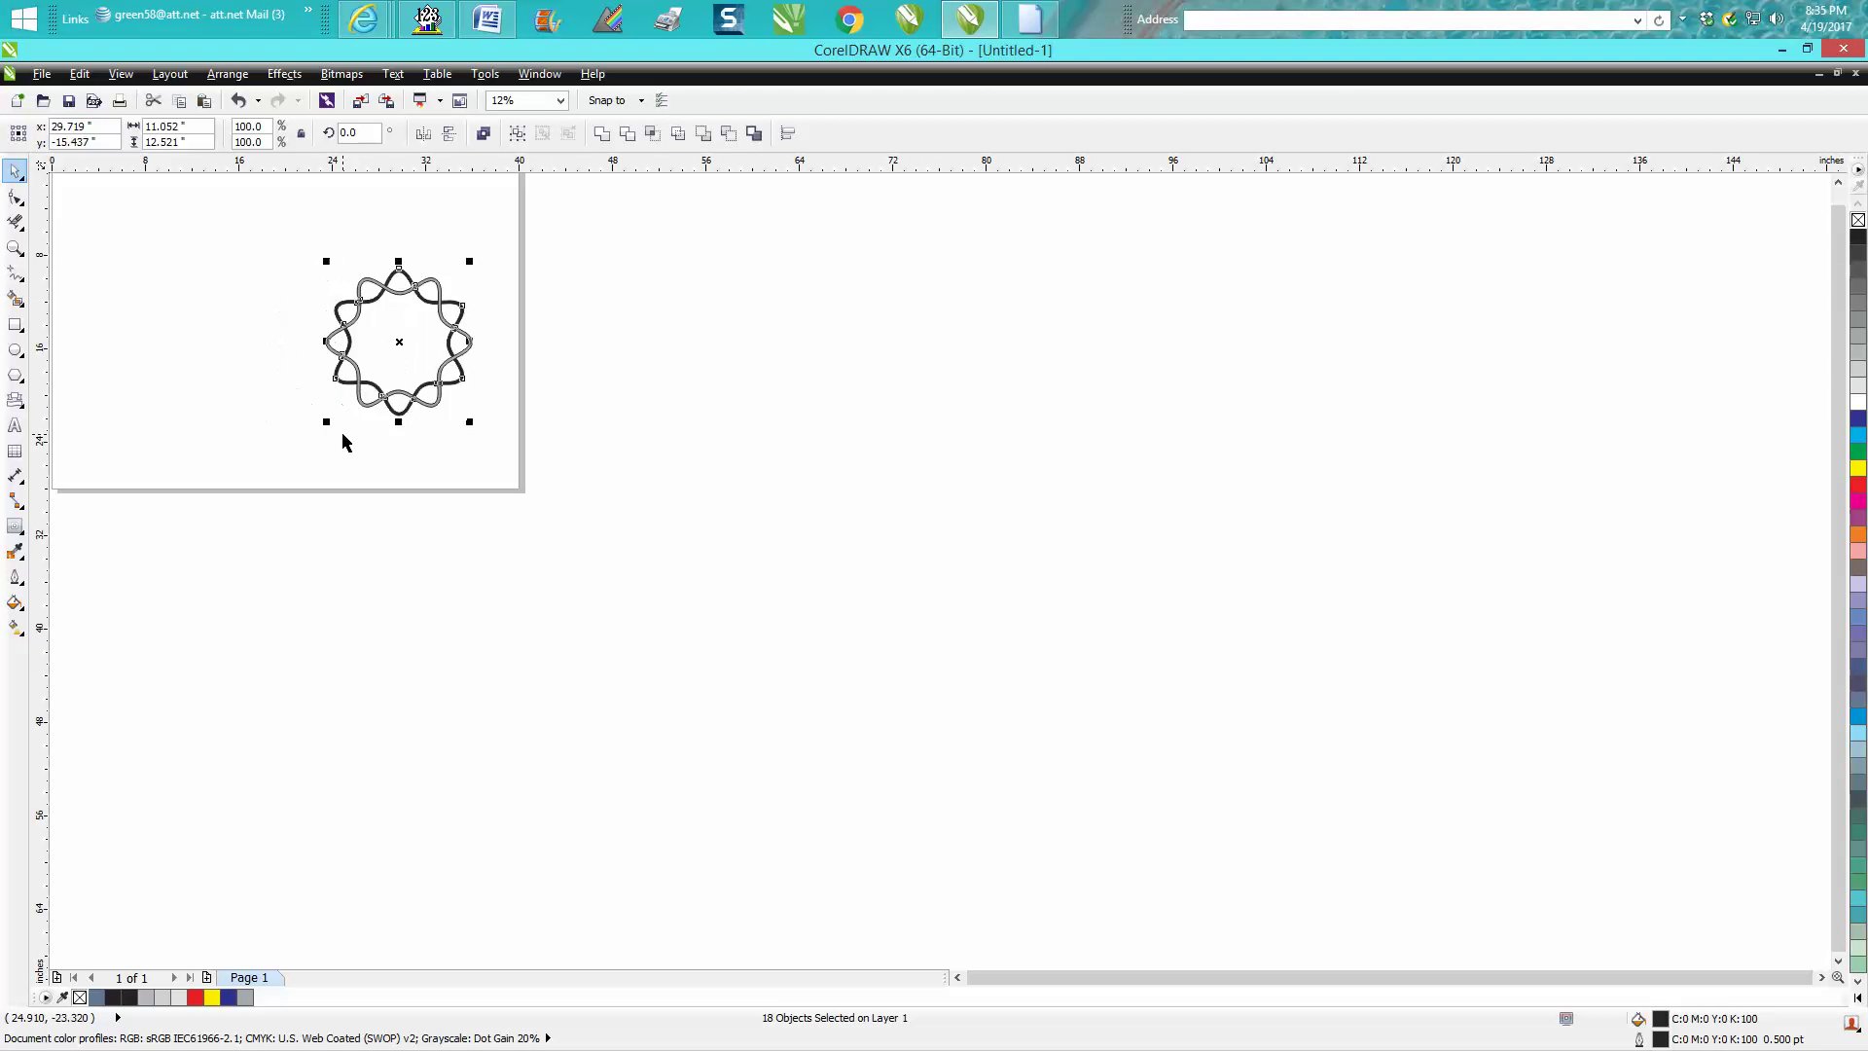
{"action": "left_click", "coordinate": [15, 248]}
{"action": "left_click_drag", "start_coordinate": [328, 250], "coordinate": [543, 461]}
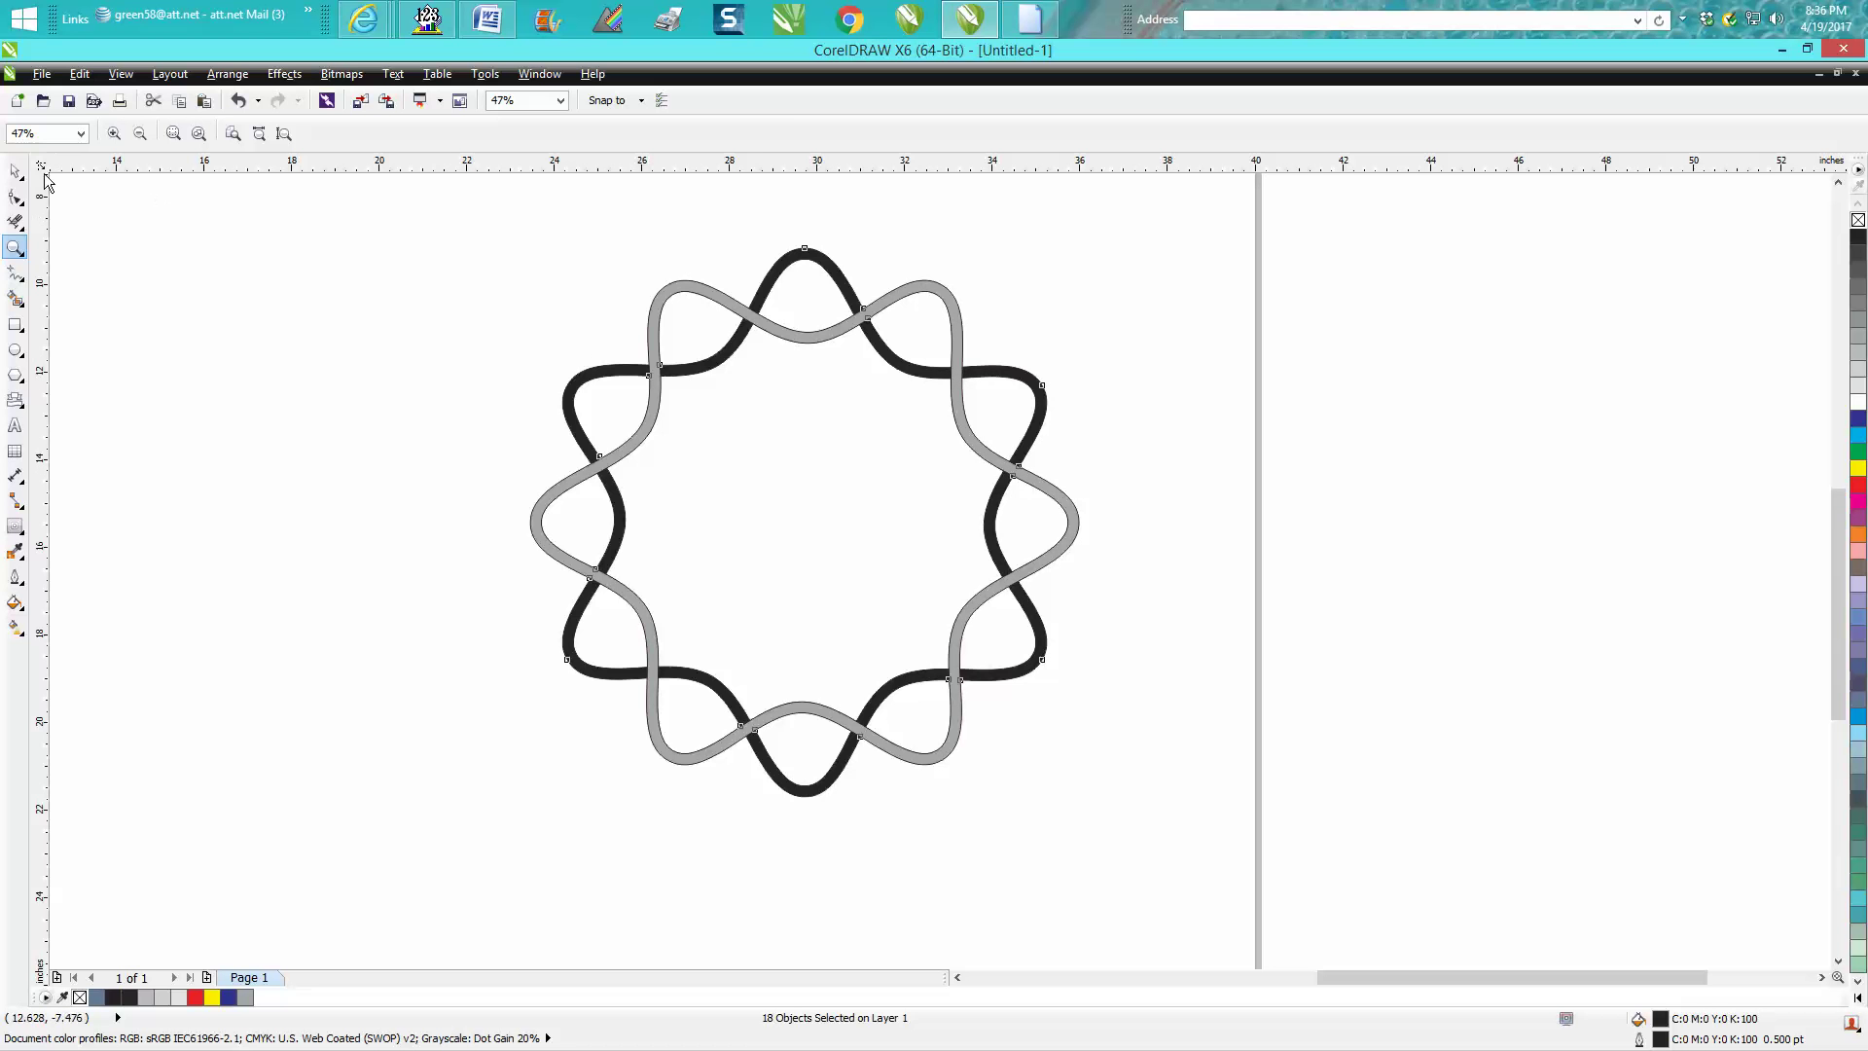
{"action": "left_click", "coordinate": [15, 171]}
{"action": "left_click", "coordinate": [686, 298]}
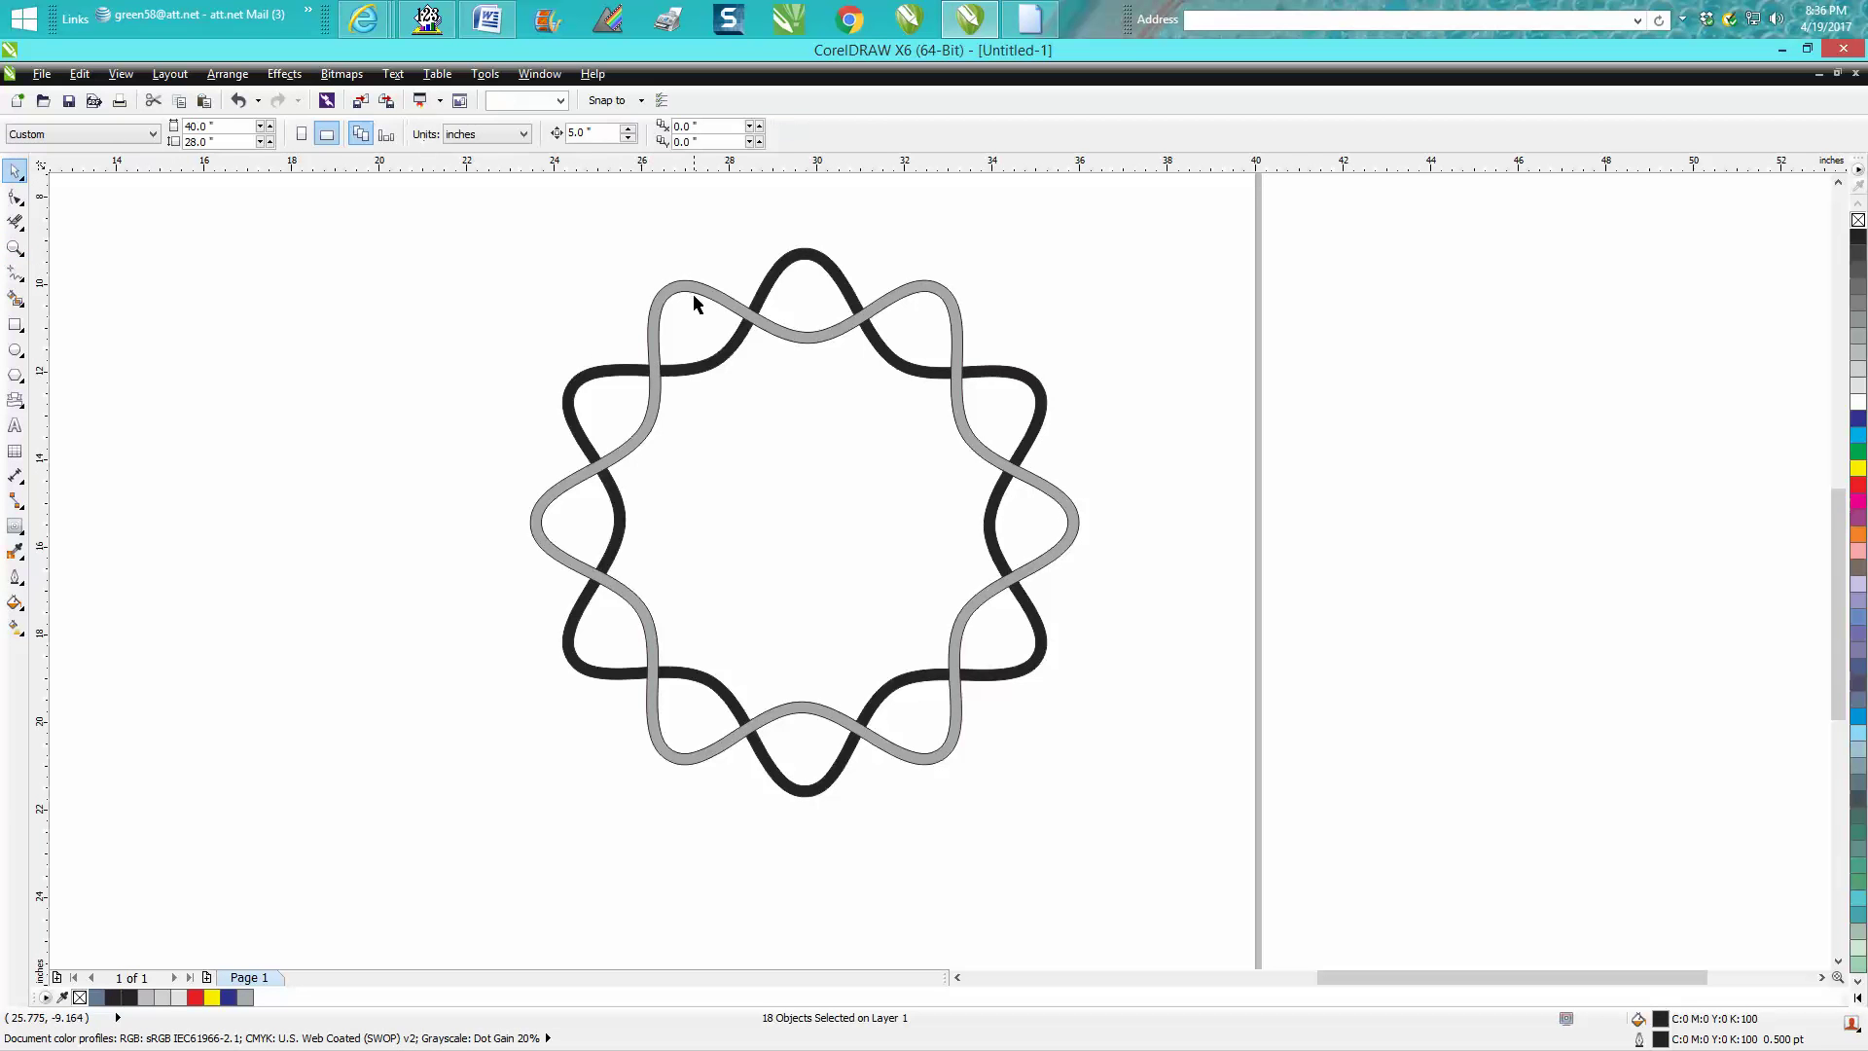
Send the grey band behind the black star pieces via Arrange > Order.
{"action": "left_click", "coordinate": [680, 288]}
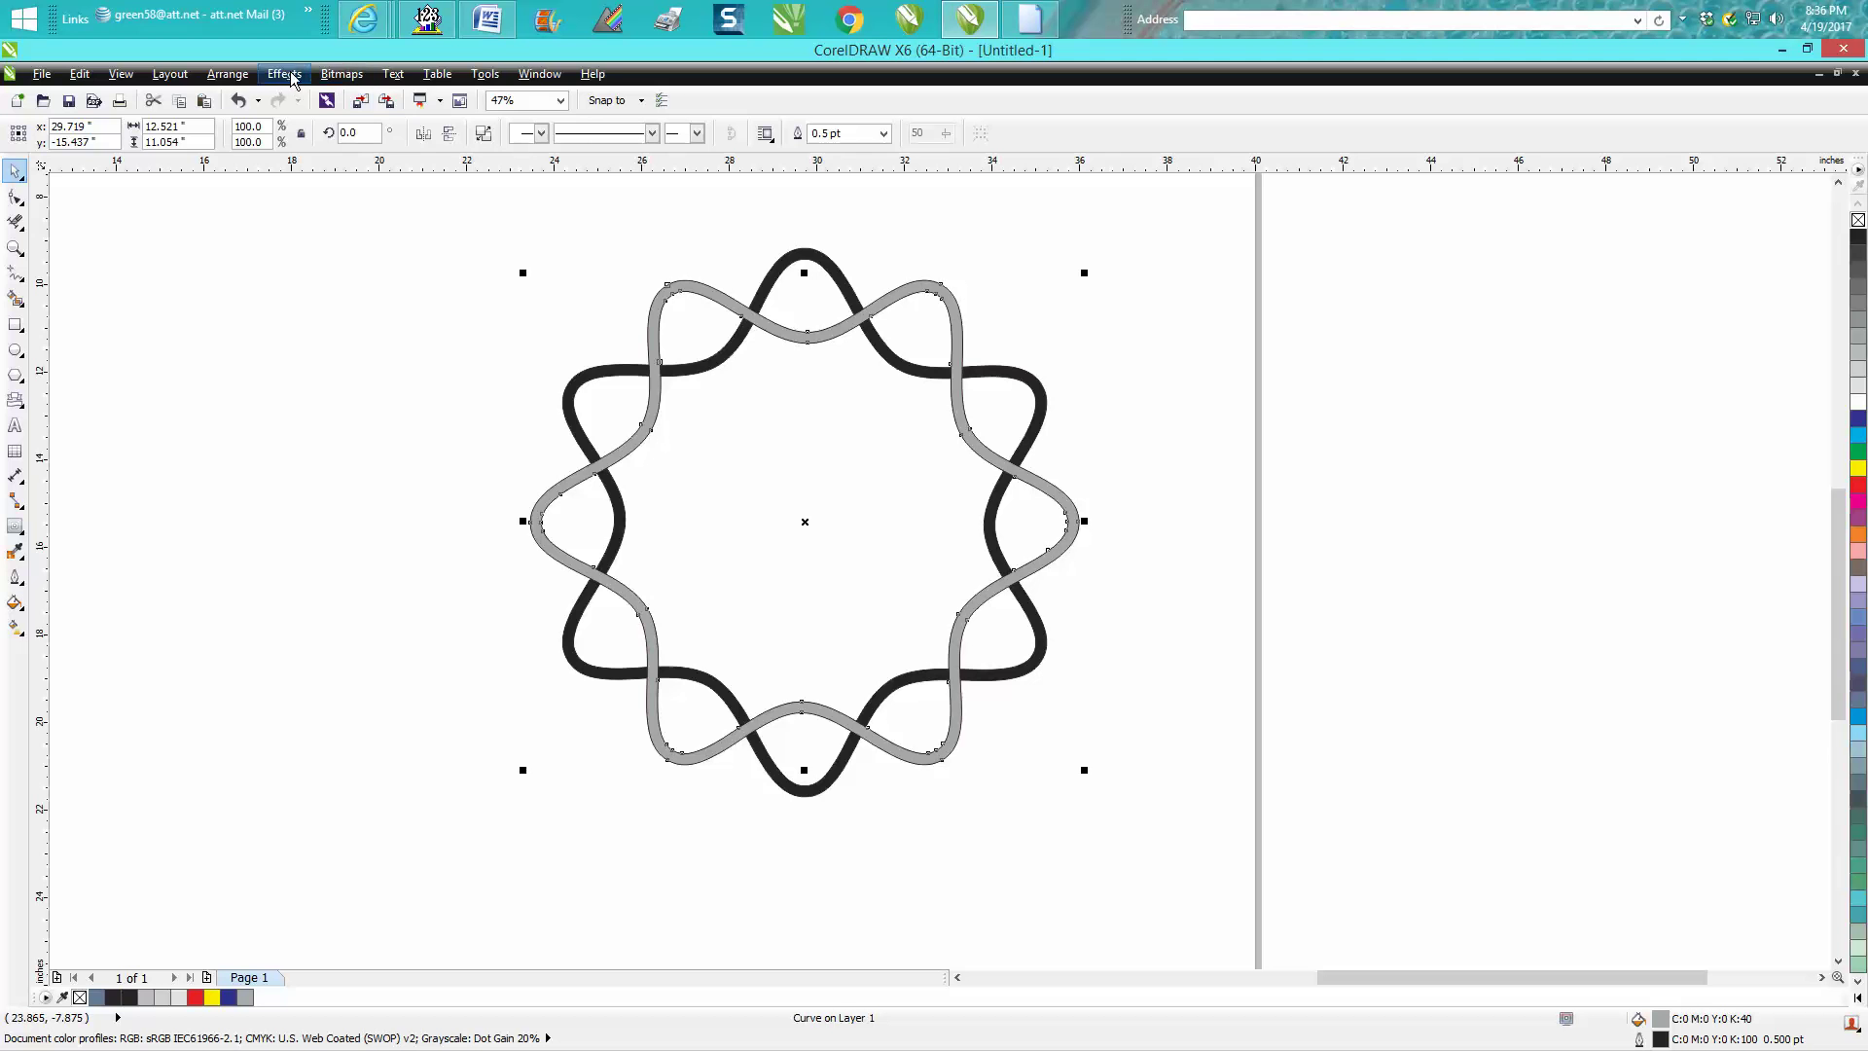
{"action": "left_click", "coordinate": [233, 75]}
{"action": "mouse_move", "coordinate": [248, 167]}
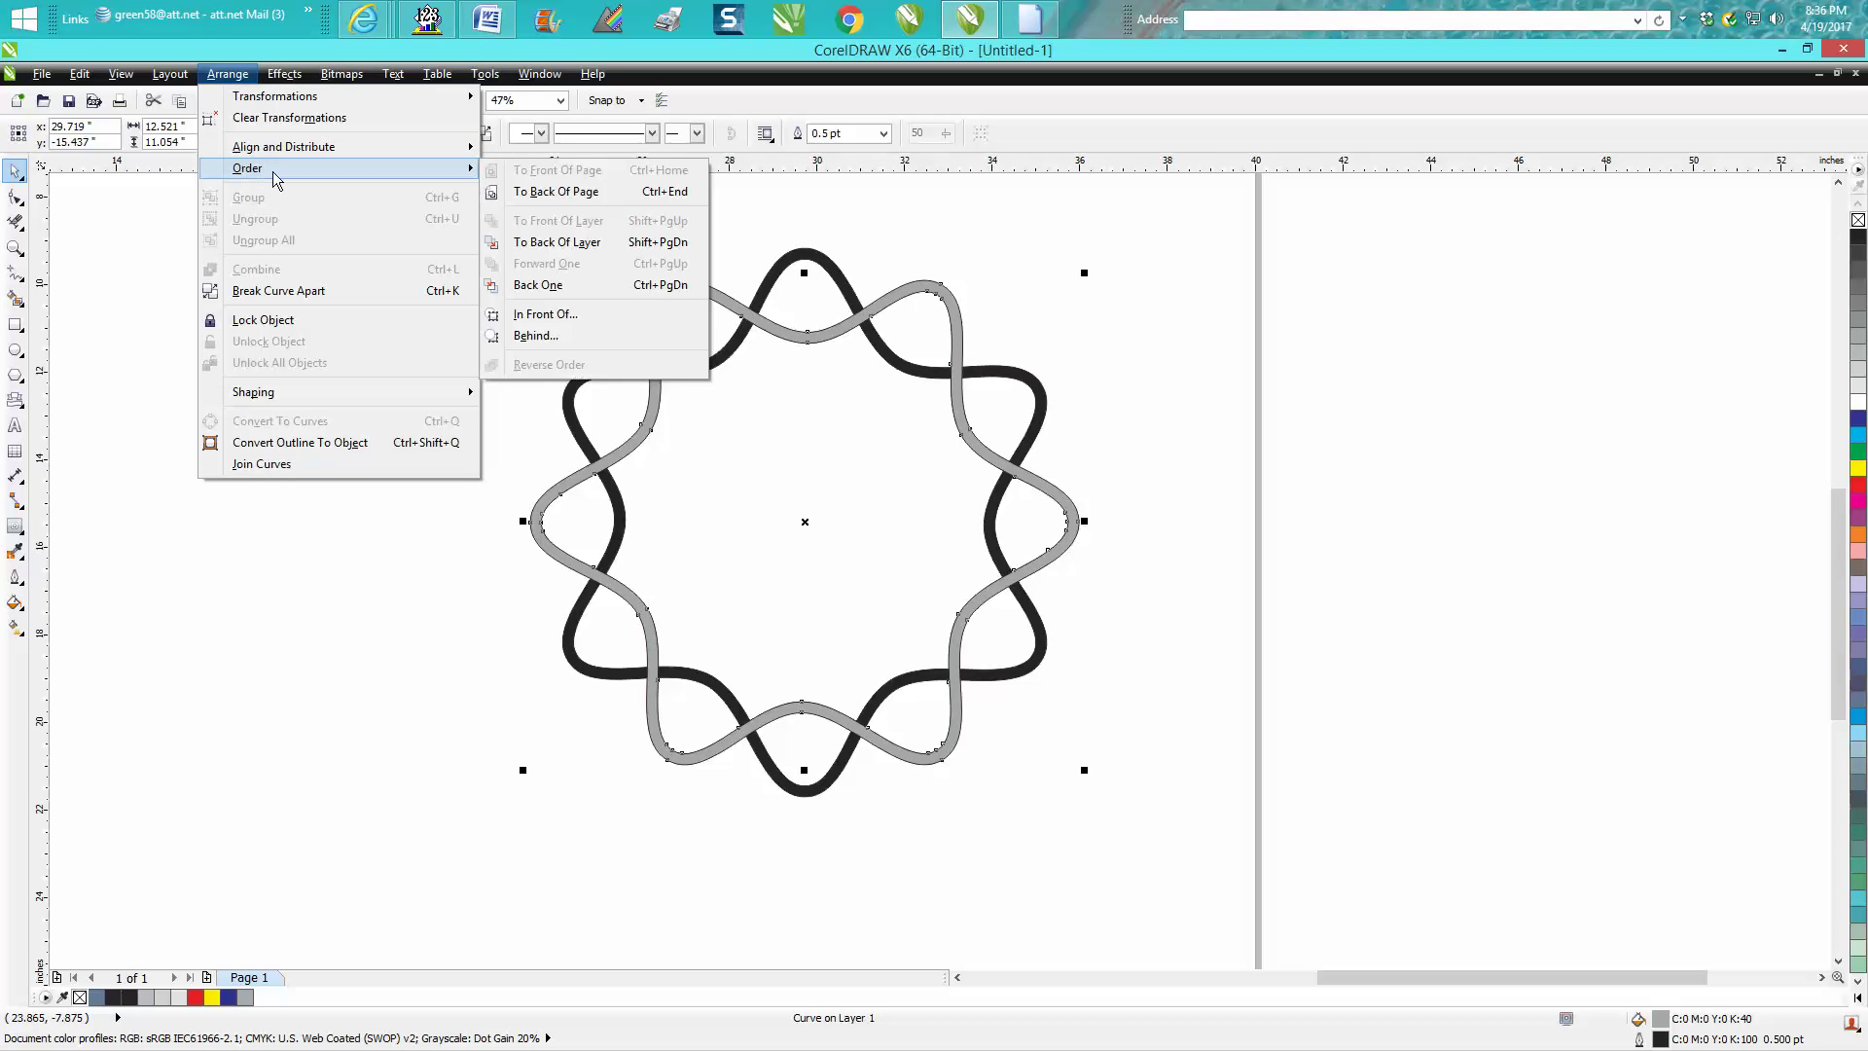
{"action": "left_click", "coordinate": [540, 188]}
{"action": "left_click", "coordinate": [541, 217]}
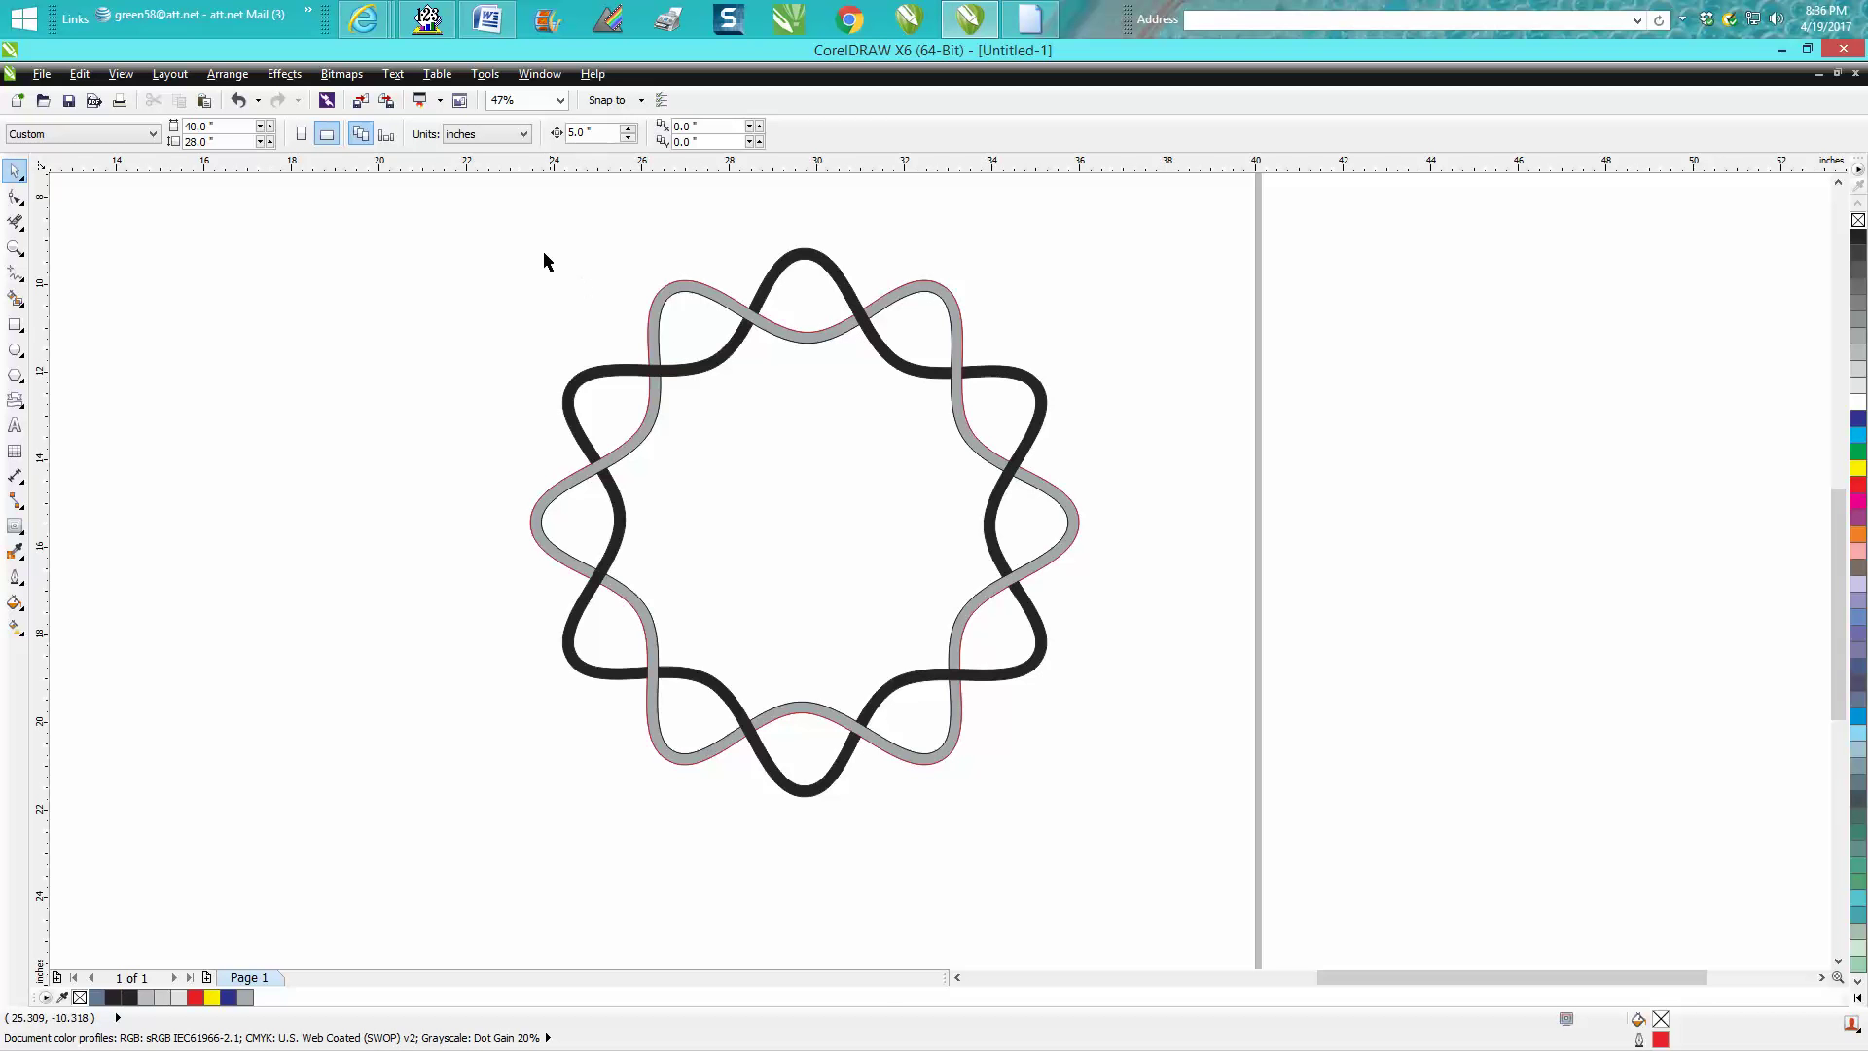
Remove the outlines from every piece of both bands.
{"action": "left_click_drag", "start_coordinate": [489, 227], "coordinate": [1137, 794]}
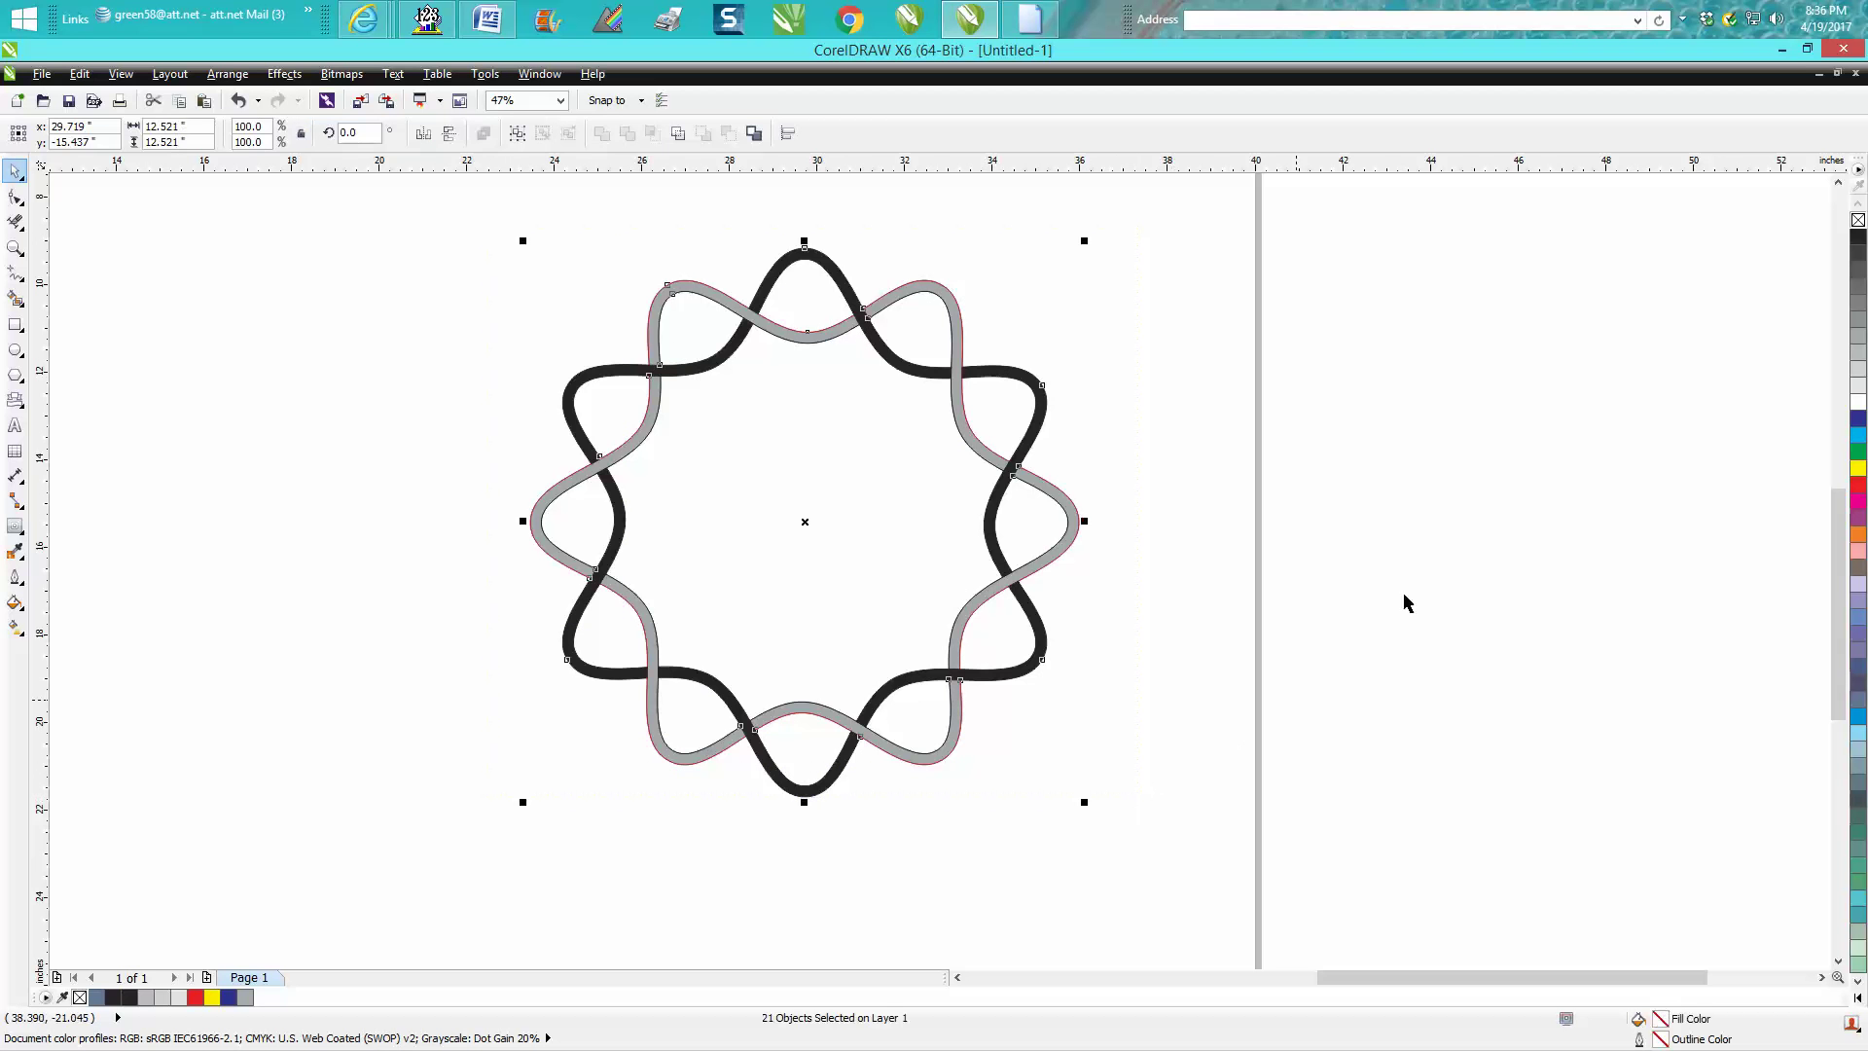
{"action": "right_click", "coordinate": [1858, 221]}
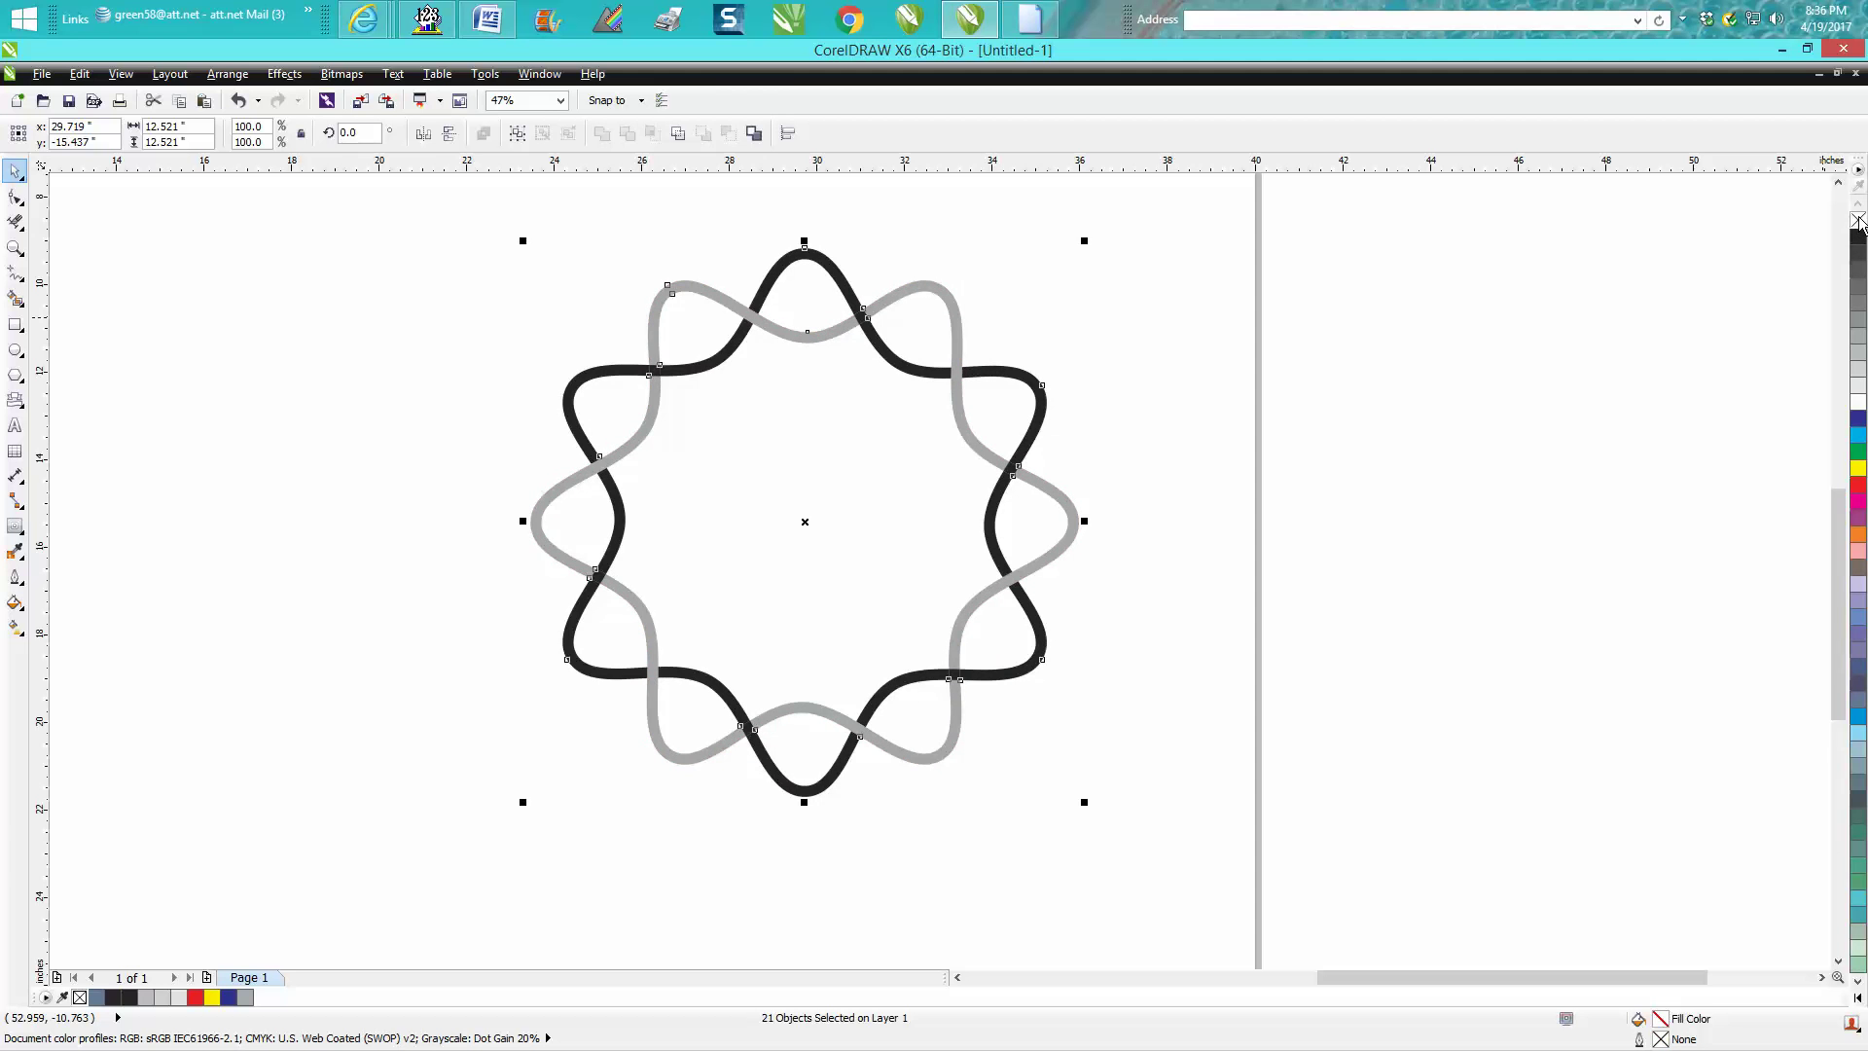
{"action": "left_click", "coordinate": [1209, 421]}
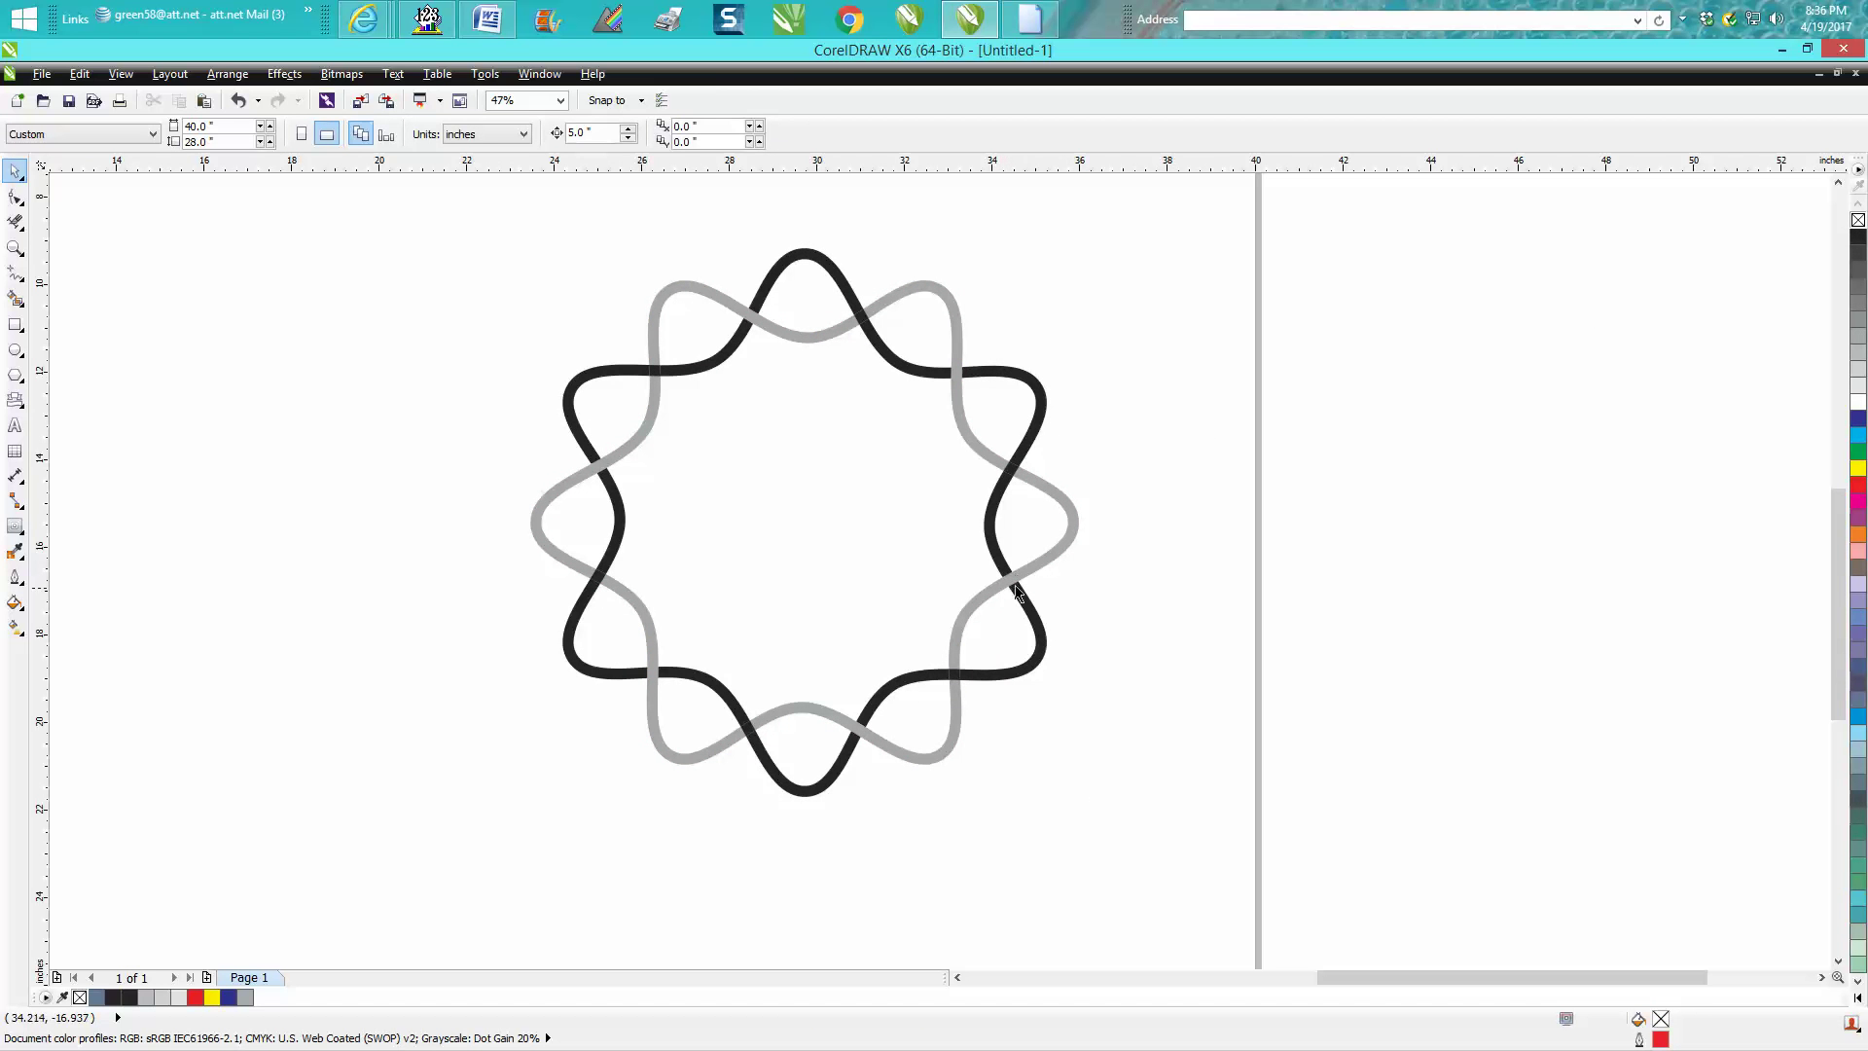
{"action": "right_click", "coordinate": [1027, 21]}
Close the extra blank-document window and zoom in on the woven knot.
{"action": "left_click", "coordinate": [1024, 80]}
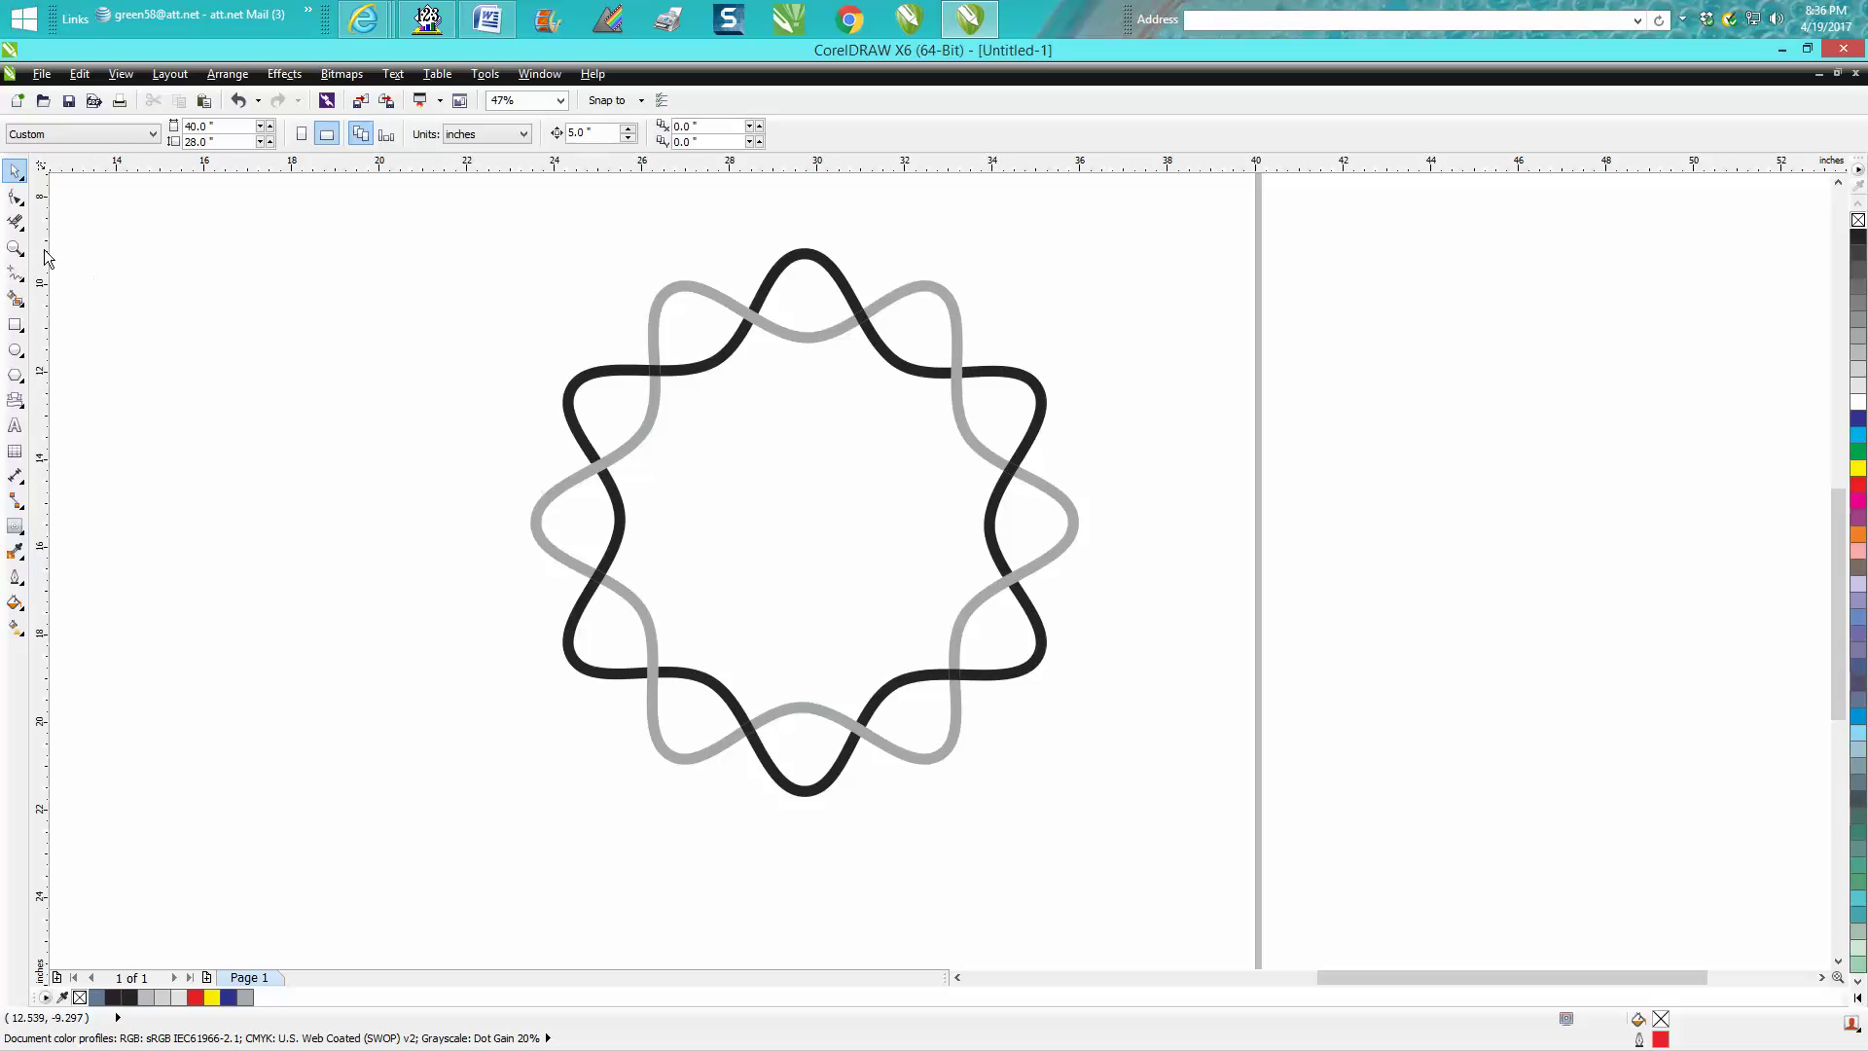
{"action": "left_click", "coordinate": [15, 249]}
{"action": "left_click_drag", "start_coordinate": [485, 211], "coordinate": [1162, 806]}
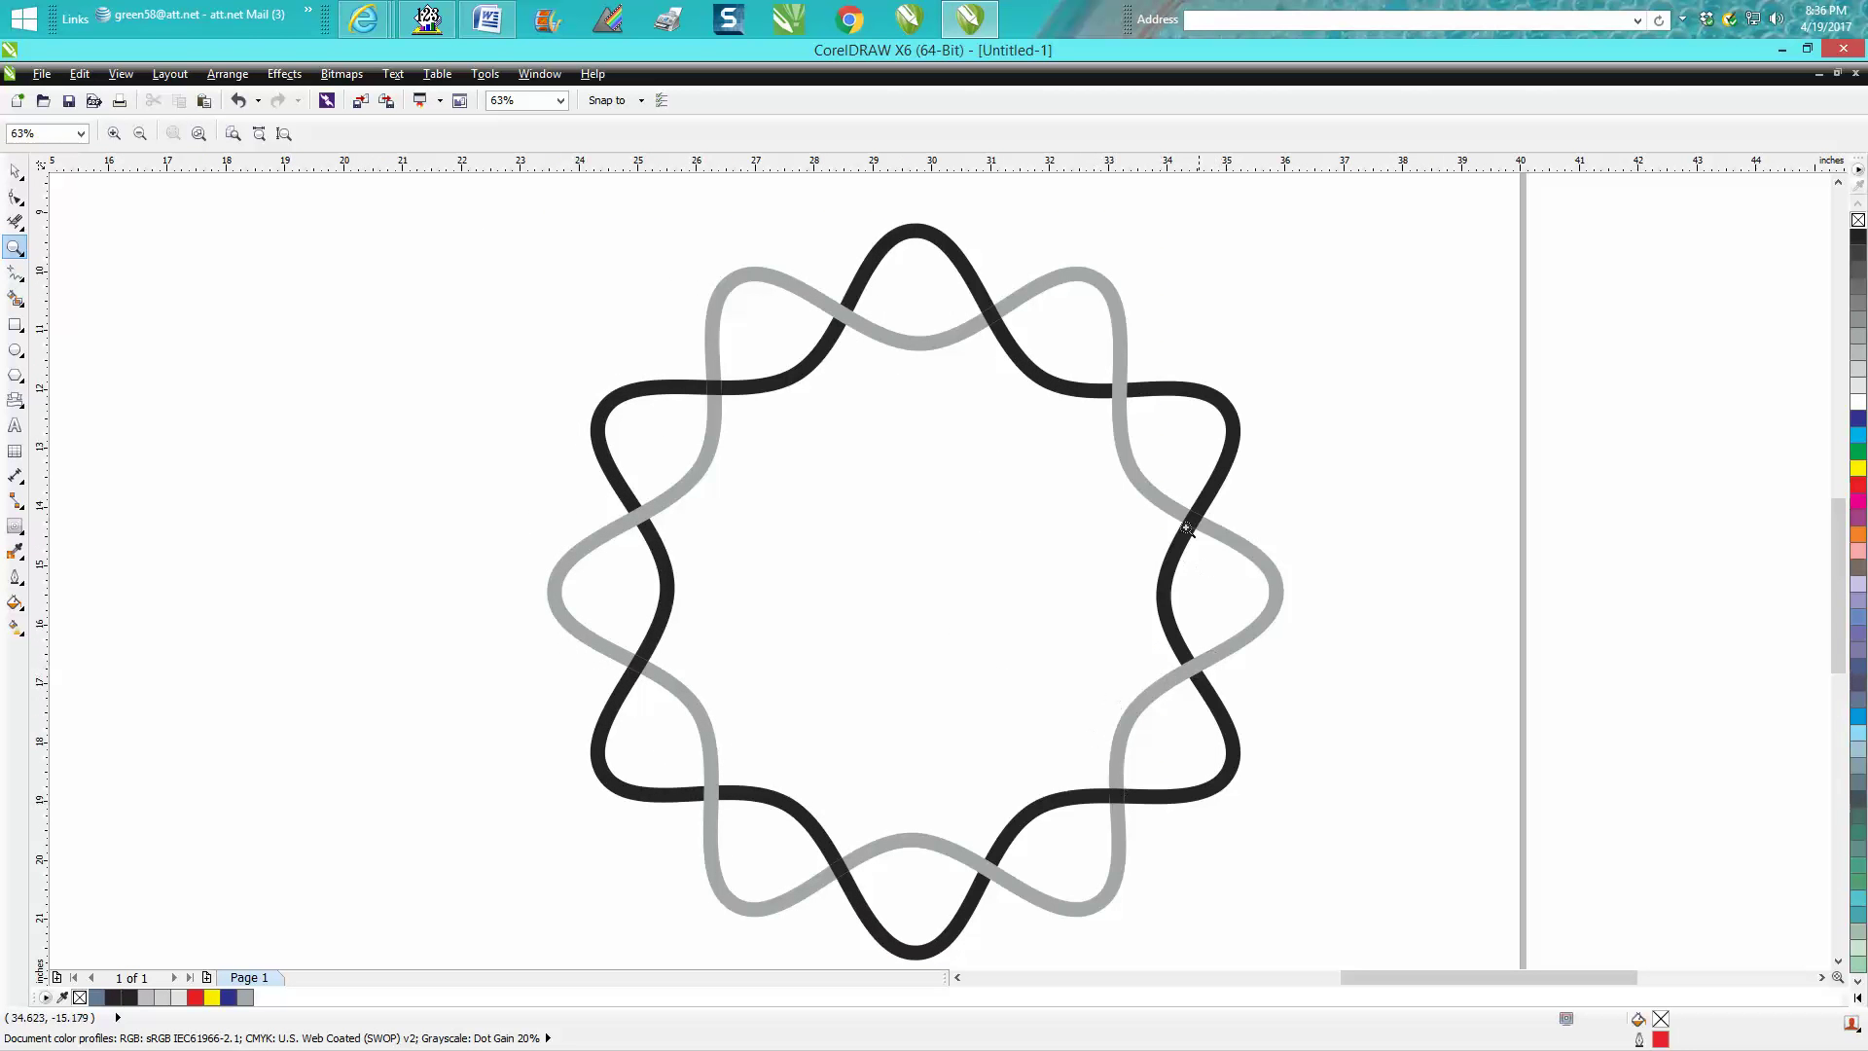